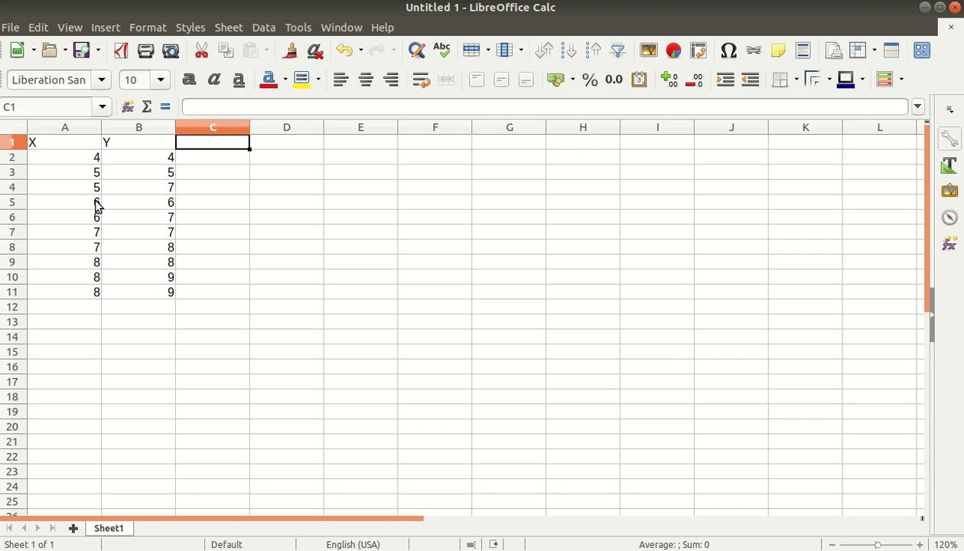
Rename the two data column headers in cells A1 and B1 to X1 and Y1.
{"action": "left_click", "coordinate": [66, 145]}
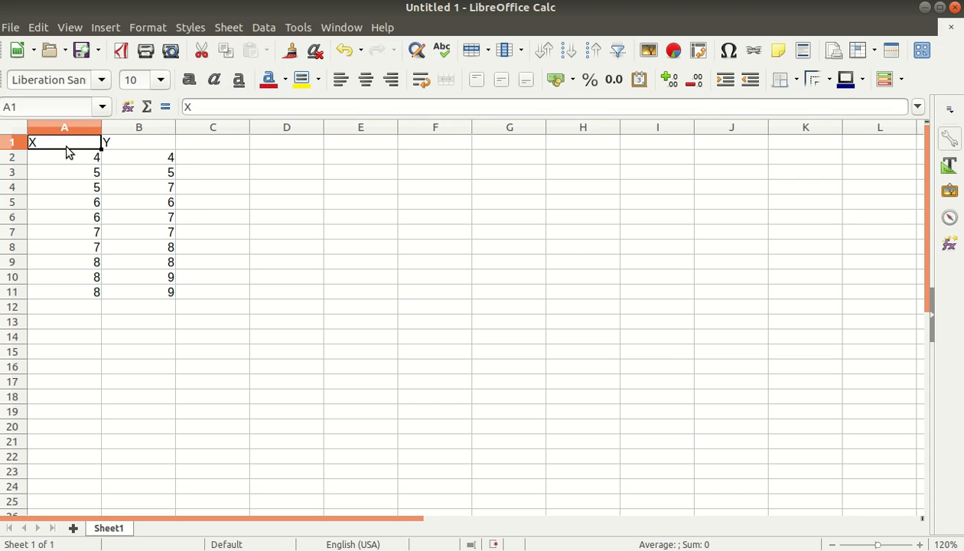
{"action": "double_click", "coordinate": [65, 143]}
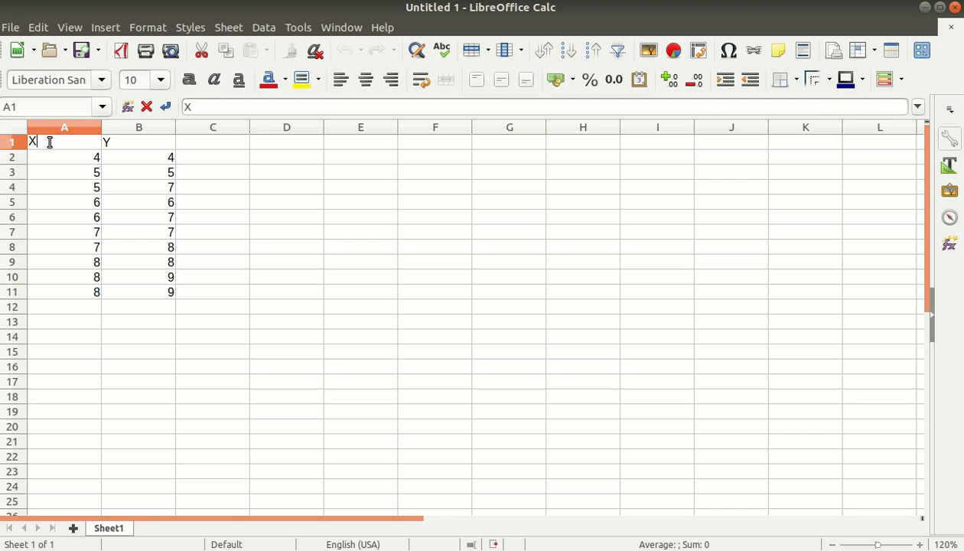
{"action": "type", "text": "1"}
{"action": "left_click", "coordinate": [134, 147]}
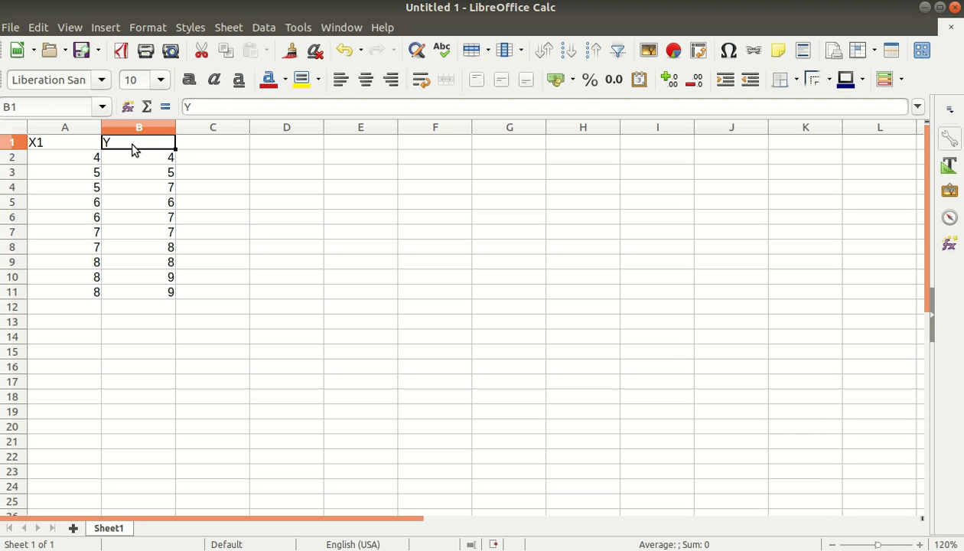
{"action": "type", "text": "1"}
{"action": "key", "text": "BackSpace"}
{"action": "type", "text": "Y1"}
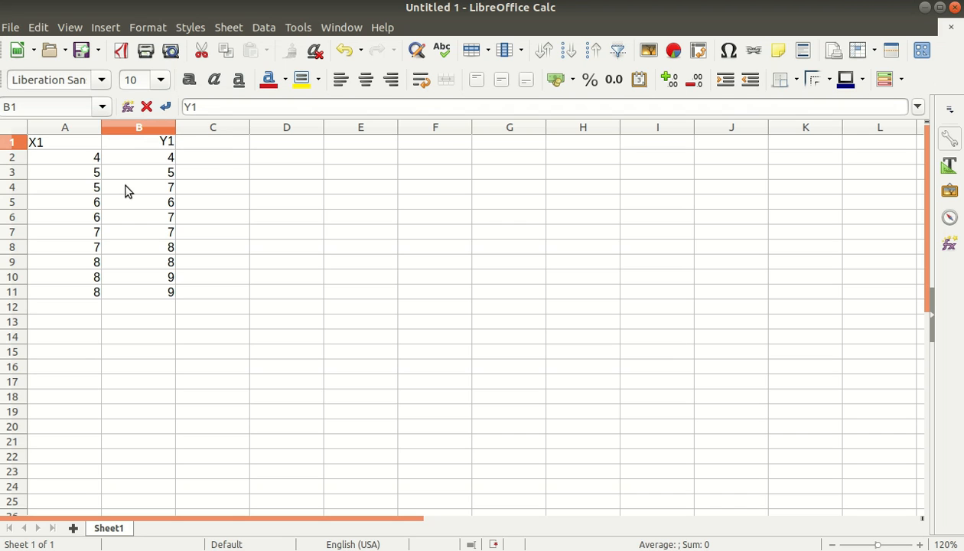
{"action": "left_click", "coordinate": [210, 145]}
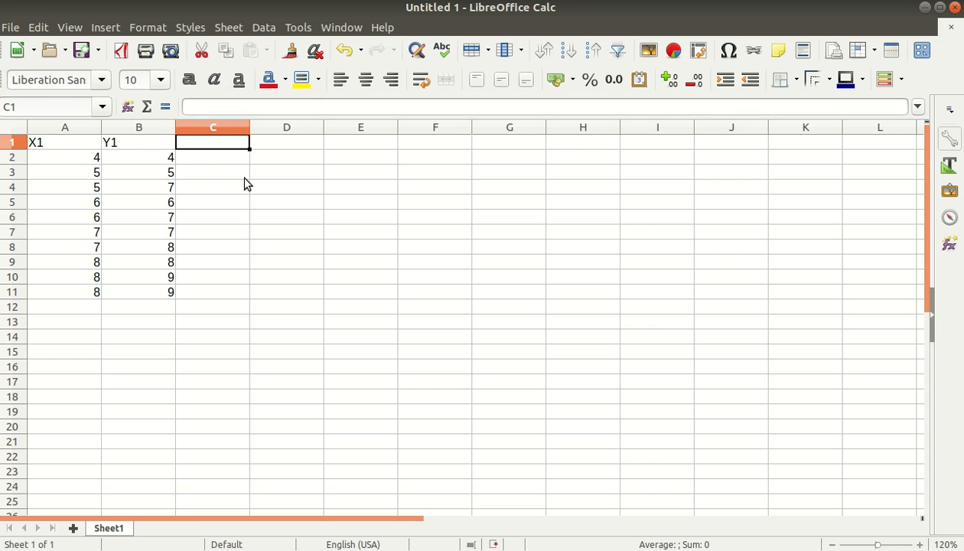
Insert an empty row between the header row and the first row of data.
{"action": "left_click", "coordinate": [11, 158]}
{"action": "right_click", "coordinate": [12, 159]}
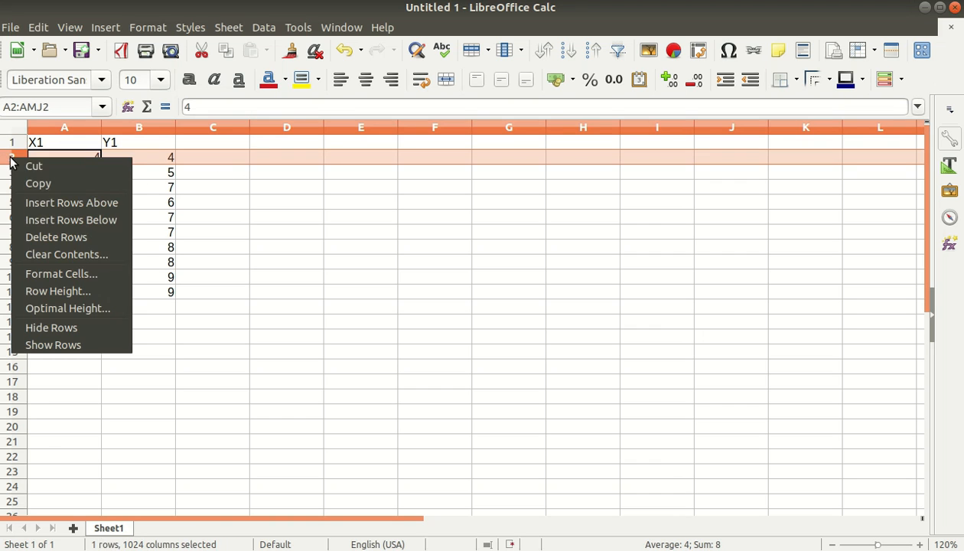
{"action": "left_click", "coordinate": [53, 201]}
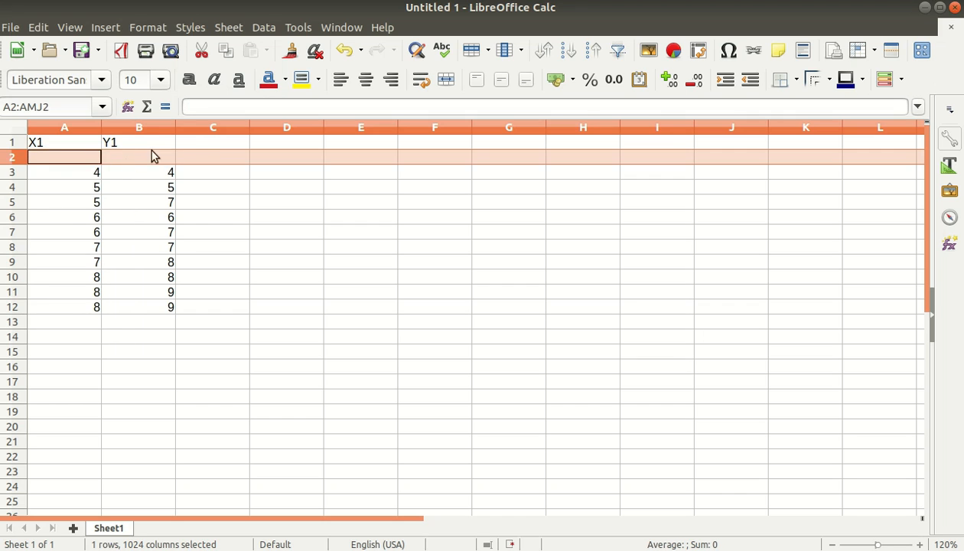
Enter the header Kelompok in cell C1.
{"action": "left_click", "coordinate": [191, 145]}
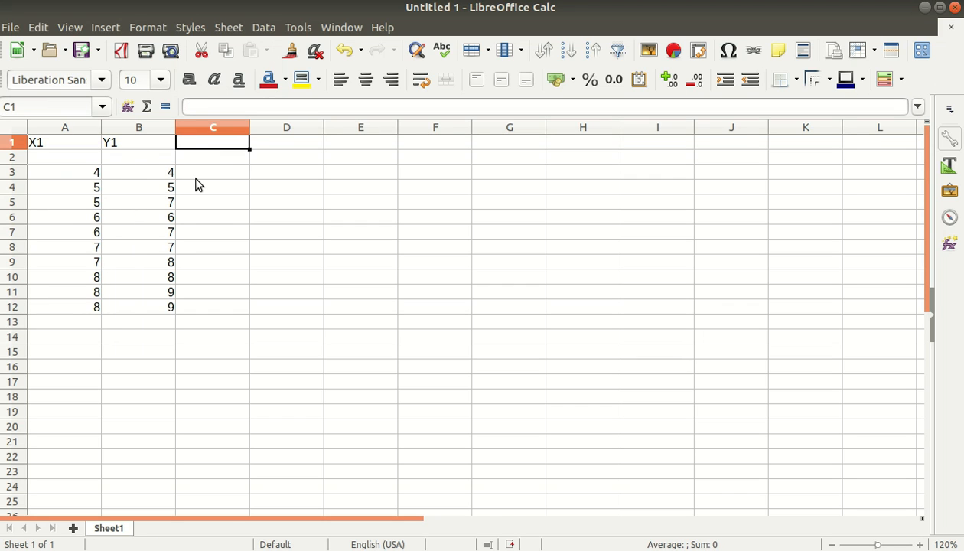
{"action": "type", "text": "Ke"}
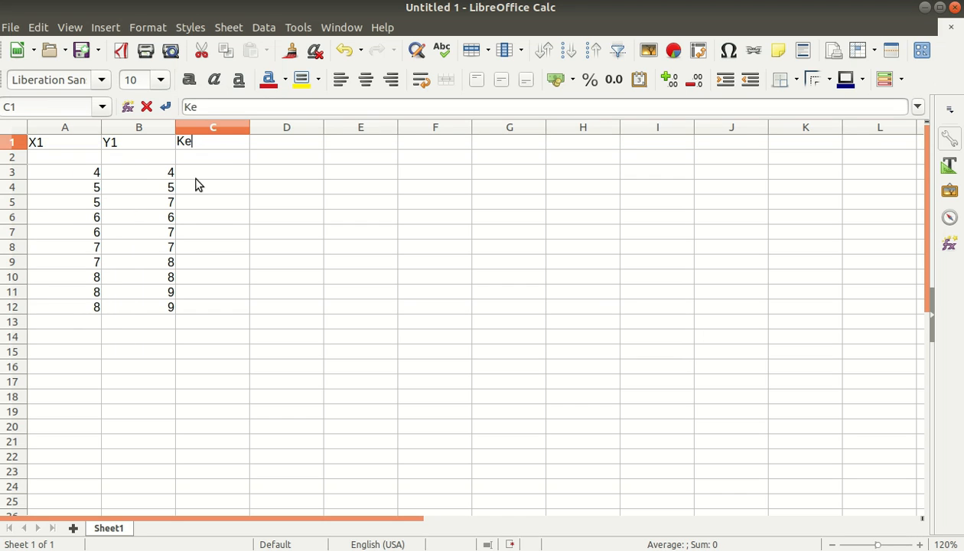
{"action": "type", "text": "lompo k"}
{"action": "key", "text": "Return"}
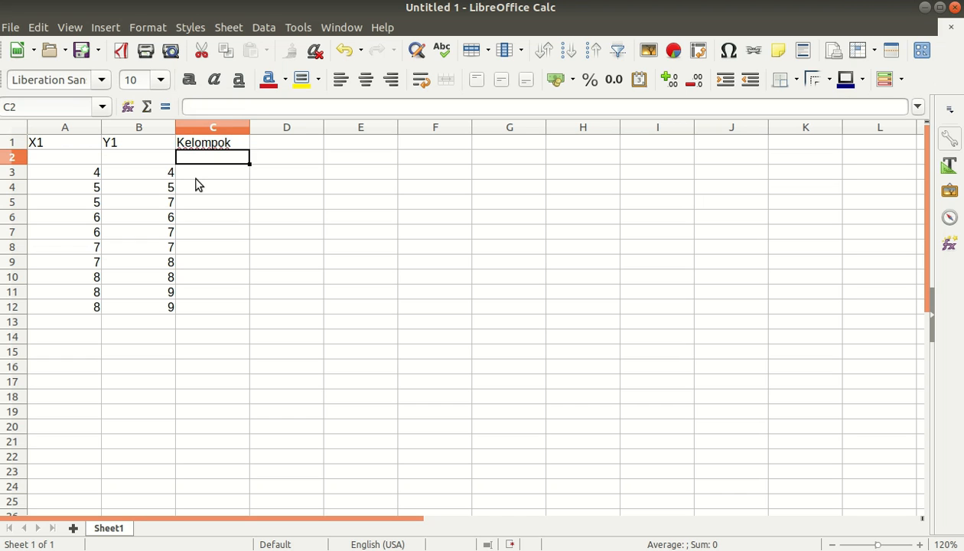
{"action": "key", "text": "Left"}
{"action": "key", "text": "Left"}
{"action": "type", "text": "(1-)"}
{"action": "key", "text": "Tab"}
{"action": "key", "text": "Left"}
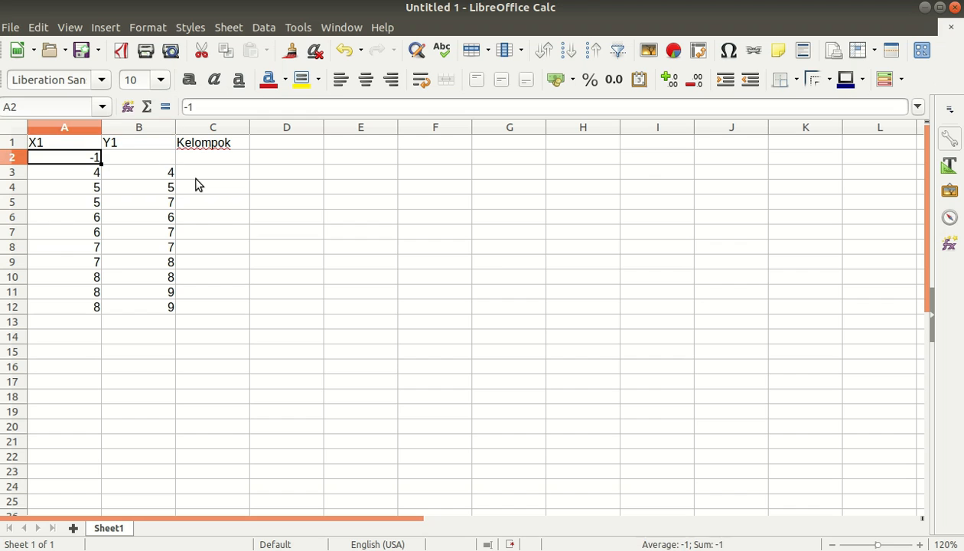
{"action": "key", "text": "BackSpace"}
{"action": "key", "text": "Return"}
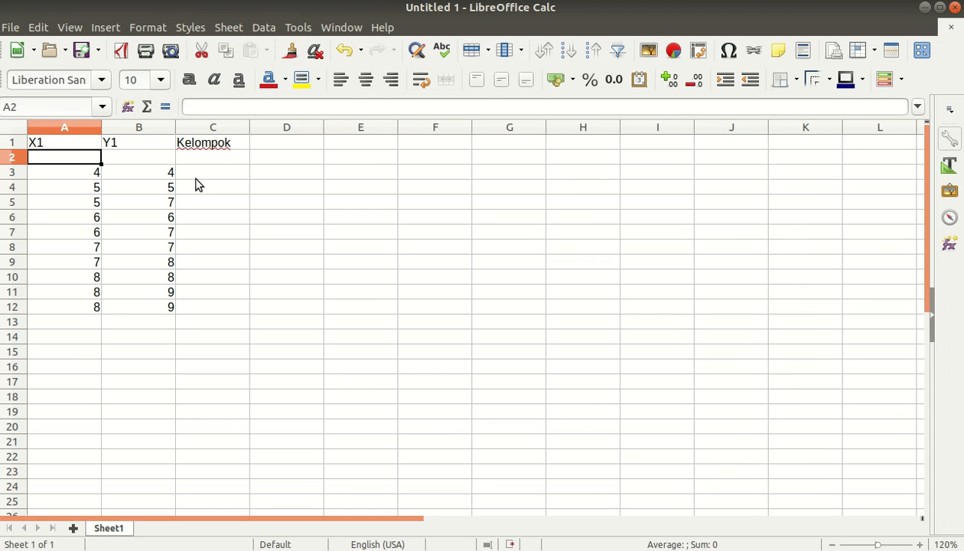
Append the column numbers (1) and (2) to the X1 and Y1 headers.
{"action": "left_click", "coordinate": [184, 160]}
{"action": "left_click", "coordinate": [71, 145]}
{"action": "left_click", "coordinate": [69, 157]}
{"action": "double_click", "coordinate": [71, 140]}
{"action": "type", "text": "(1)"}
{"action": "key", "text": "Tab"}
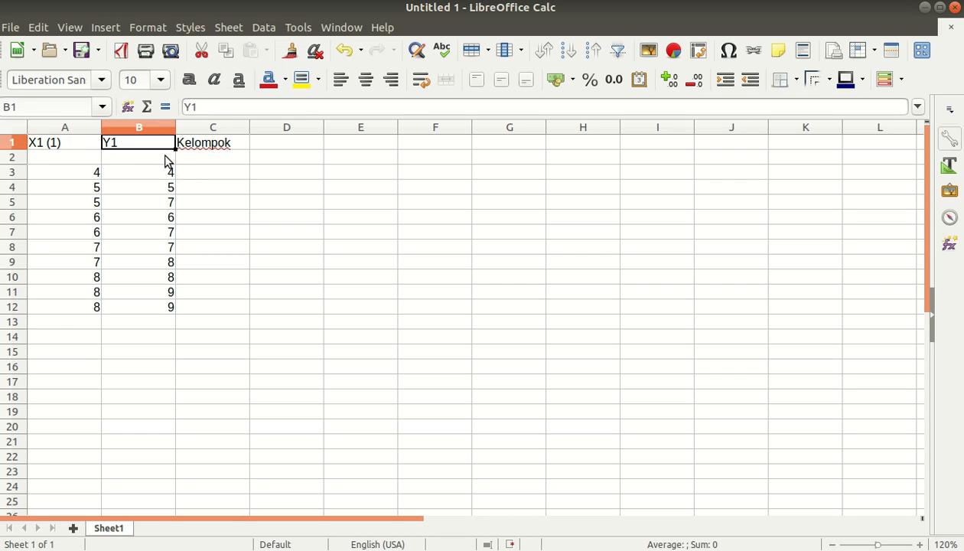
{"action": "double_click", "coordinate": [152, 147]}
{"action": "type", "text": "(2)"}
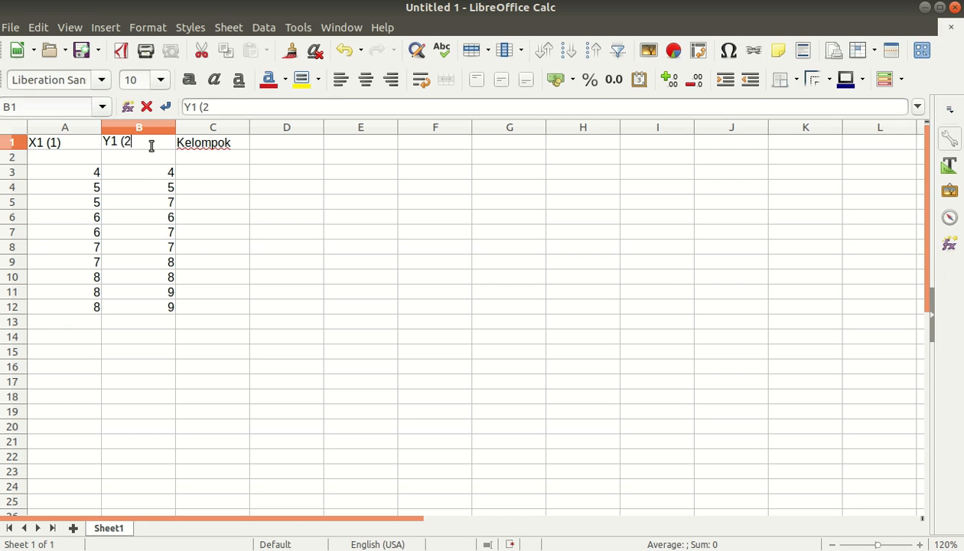
Append (3) to the Kelompok header and fit column C's width to the text.
{"action": "left_click", "coordinate": [233, 145]}
{"action": "double_click", "coordinate": [234, 145]}
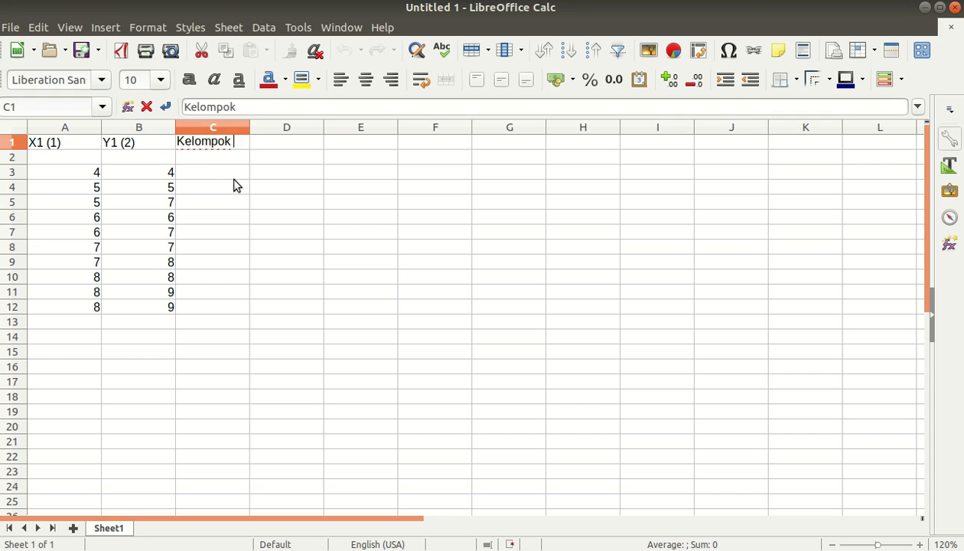
{"action": "type", "text": "(3)"}
{"action": "left_click", "coordinate": [235, 186]}
{"action": "double_click", "coordinate": [250, 127]}
Enter the header Nk (4) in cell D1.
{"action": "left_click", "coordinate": [290, 145]}
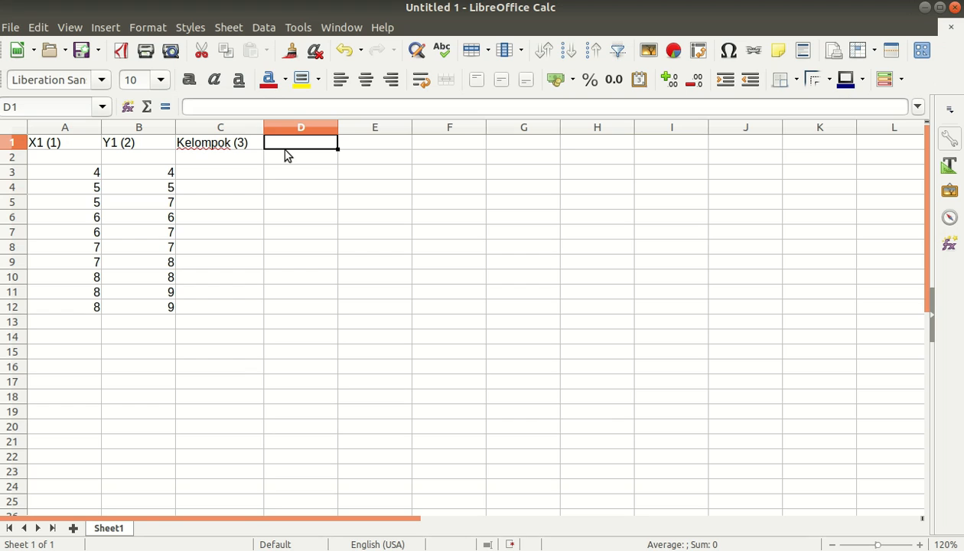
{"action": "type", "text": "n"}
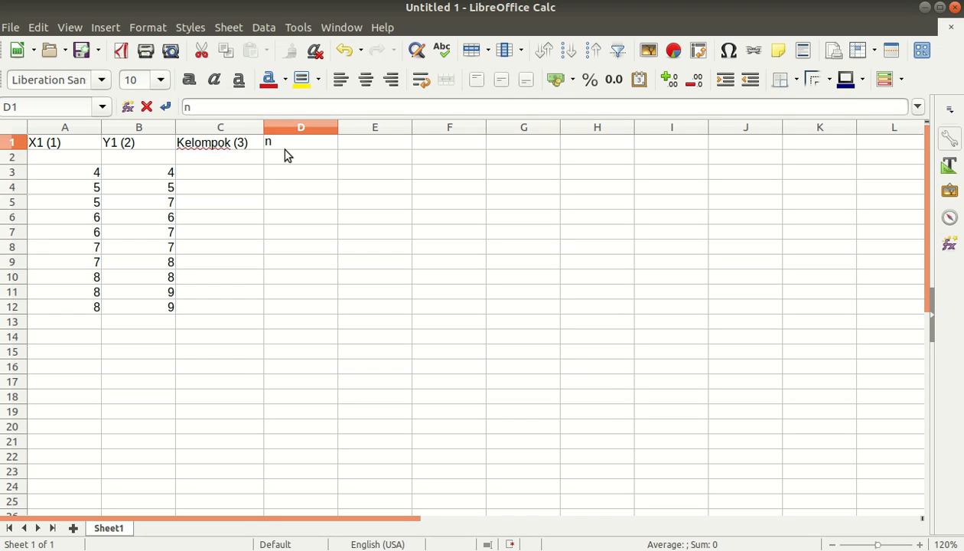
{"action": "type", "text": "k="}
{"action": "key", "text": "BackSpace"}
{"action": "left_click", "coordinate": [312, 157]}
{"action": "double_click", "coordinate": [306, 143]}
{"action": "type", "text": "(4)"}
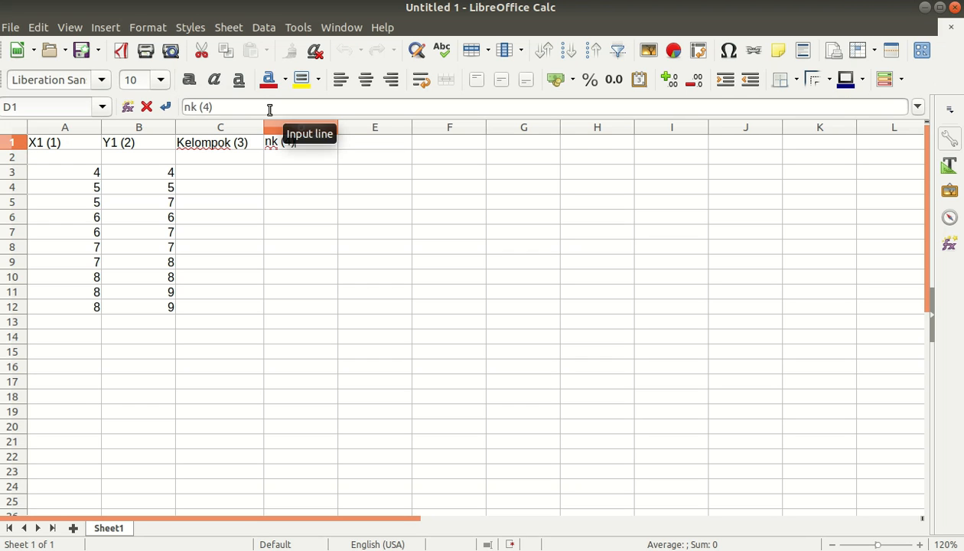
{"action": "key", "text": "Tab"}
Enter the header Varians Galat (Si^2) in cell E1 and widen column E.
{"action": "type", "text": "Varians Galat"}
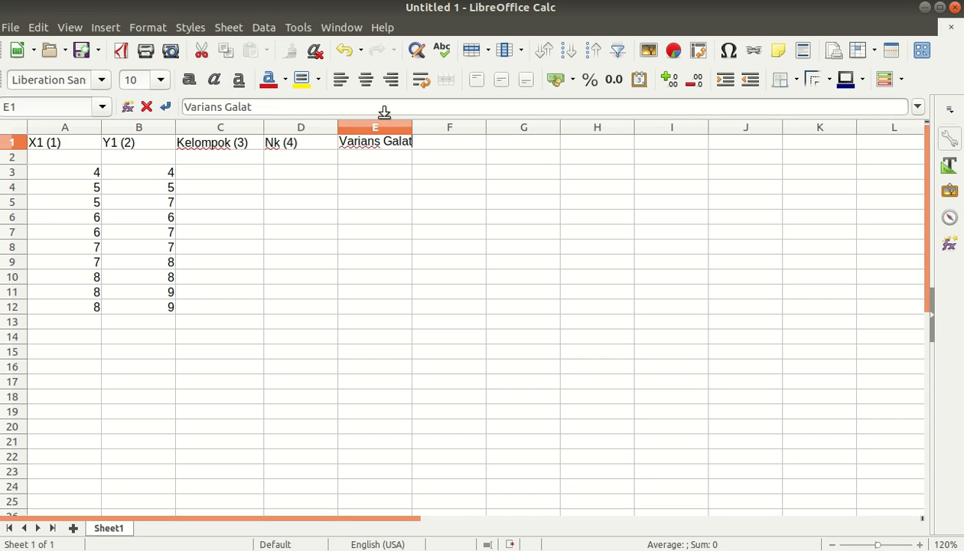
{"action": "left_click_drag", "start_coordinate": [411, 132], "coordinate": [442, 139]}
{"action": "left_click", "coordinate": [337, 109]}
{"action": "type", "text": "(S"}
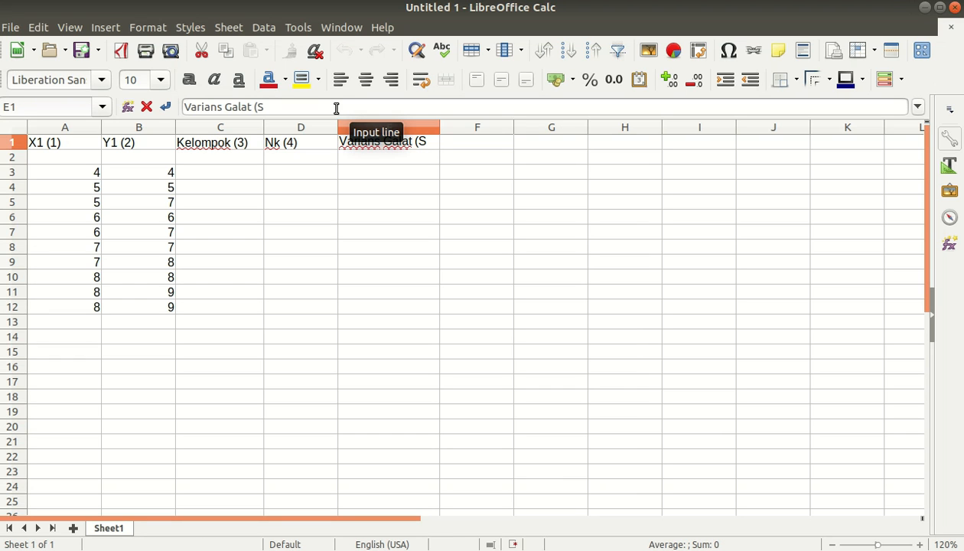
{"action": "type", "text": "i^2)"}
{"action": "key", "text": "Return"}
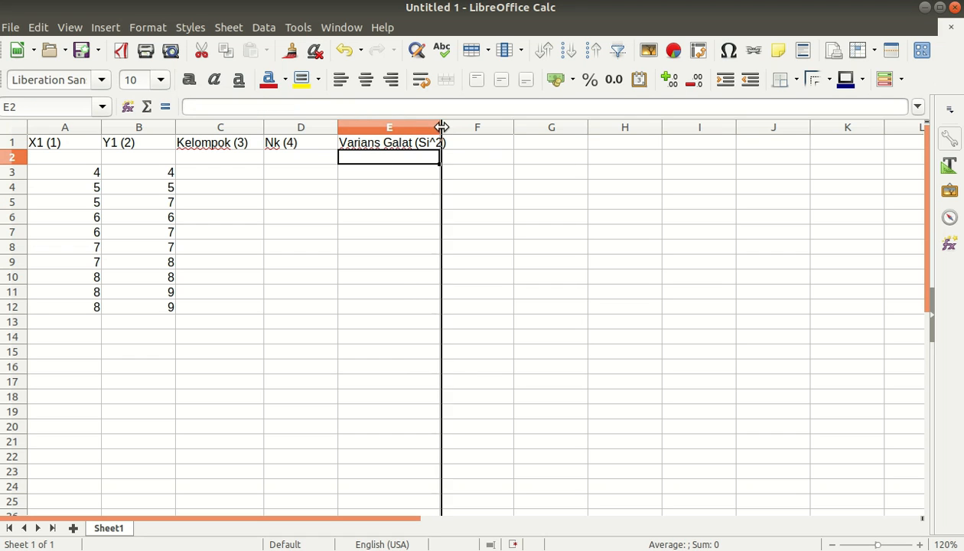
Widen column E further and append [5] to its Varians Galat (Si^2) header.
{"action": "left_click_drag", "start_coordinate": [441, 127], "coordinate": [479, 127]}
{"action": "double_click", "coordinate": [471, 142]}
{"action": "type", "text": "[5]"}
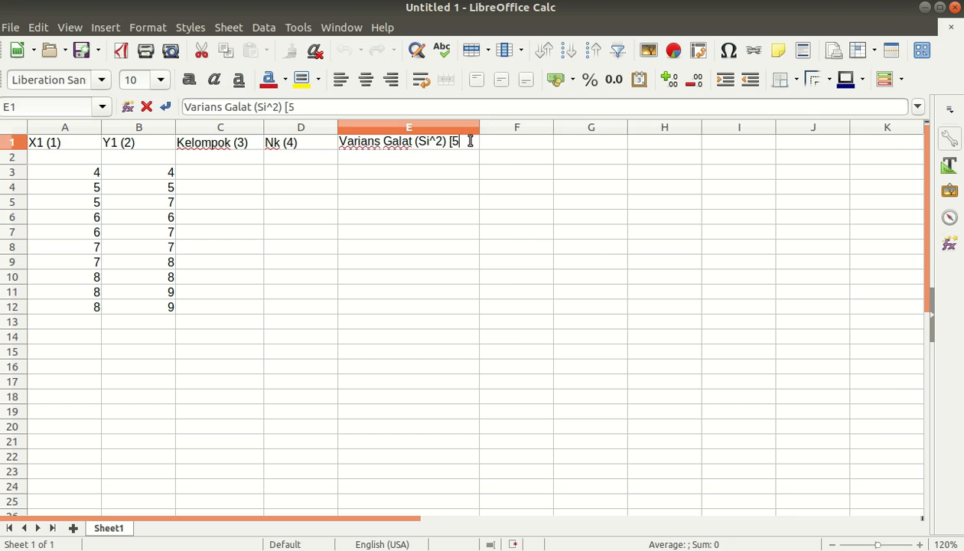
{"action": "key", "text": "Return"}
{"action": "left_click", "coordinate": [323, 160]}
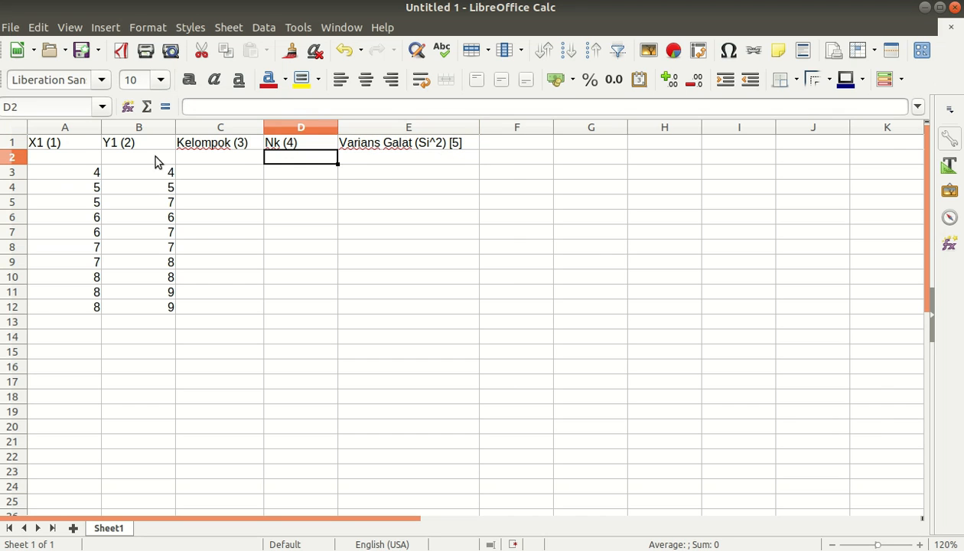
{"action": "left_click", "coordinate": [65, 161]}
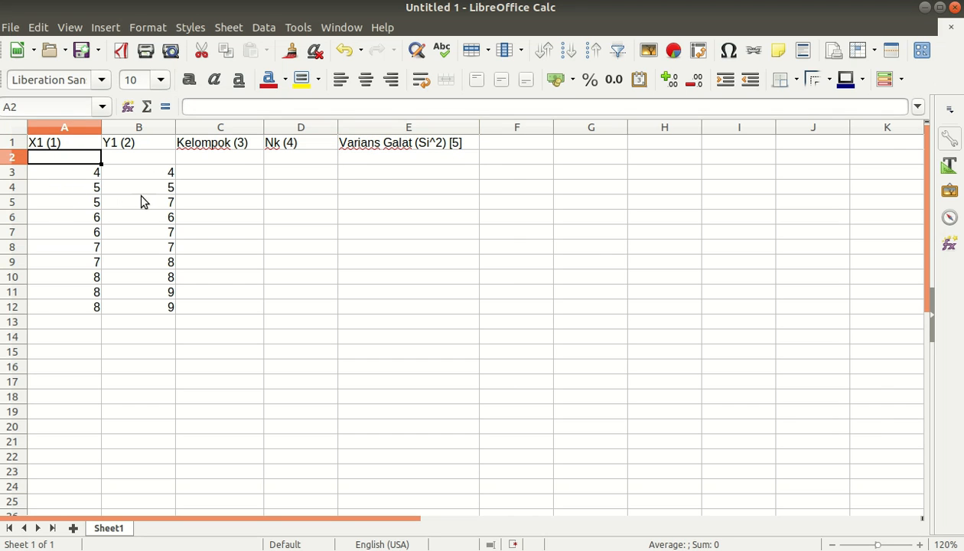
{"action": "left_click", "coordinate": [82, 176]}
{"action": "left_click", "coordinate": [120, 176]}
{"action": "left_click", "coordinate": [209, 176]}
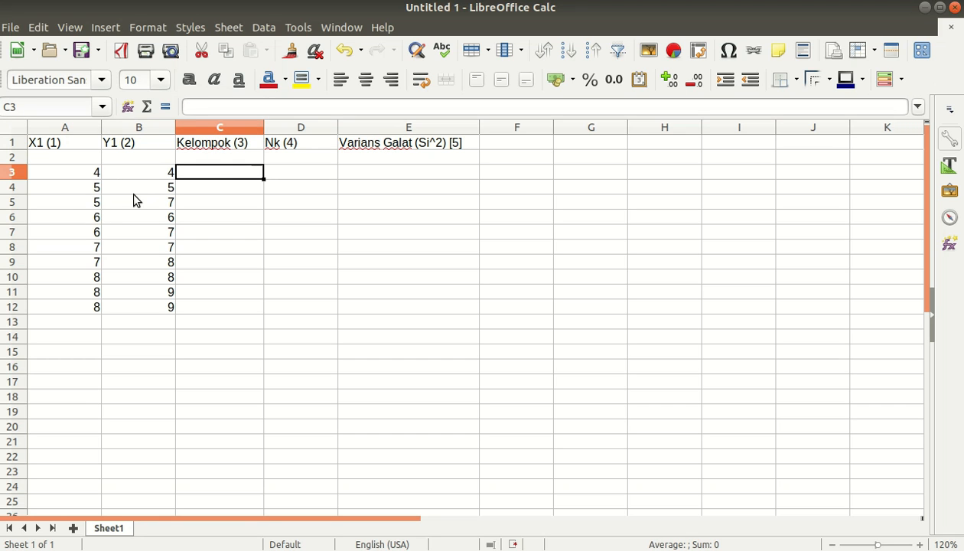
{"action": "left_click", "coordinate": [88, 173]}
{"action": "left_click", "coordinate": [125, 175]}
Apply a solid black 0.75 pt outer border with vertical dividing lines to cells C3:E3.
{"action": "left_click_drag", "start_coordinate": [218, 178], "coordinate": [351, 175]}
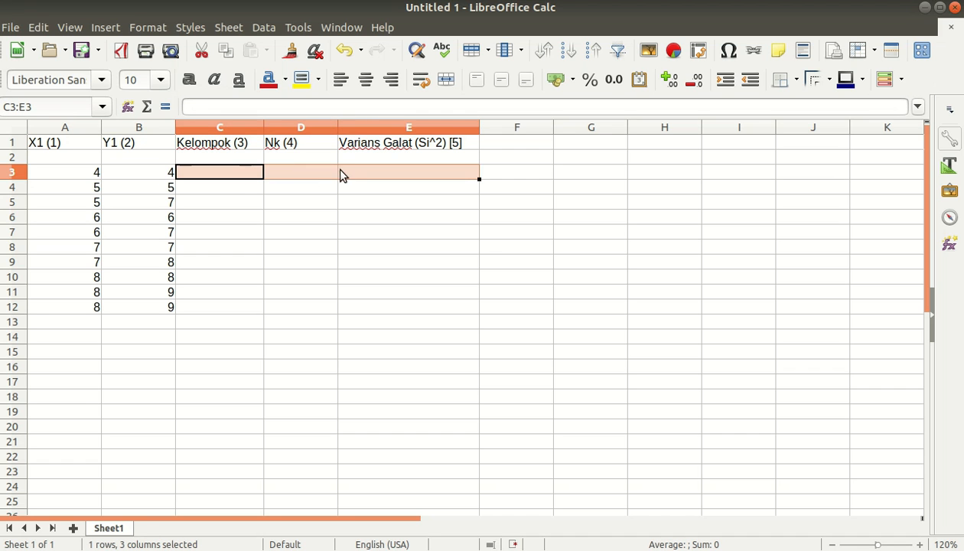
{"action": "right_click", "coordinate": [351, 175]}
{"action": "left_click", "coordinate": [354, 257]}
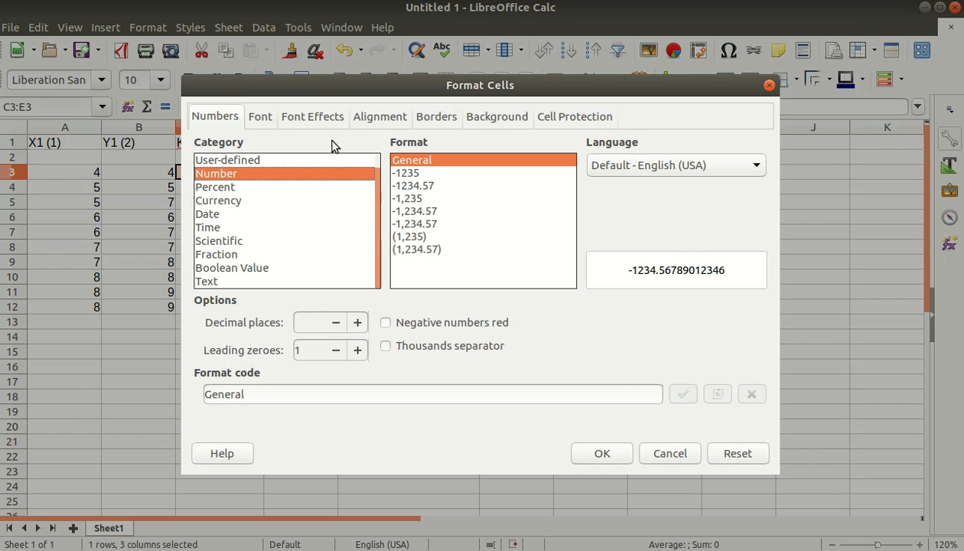
{"action": "left_click", "coordinate": [434, 121]}
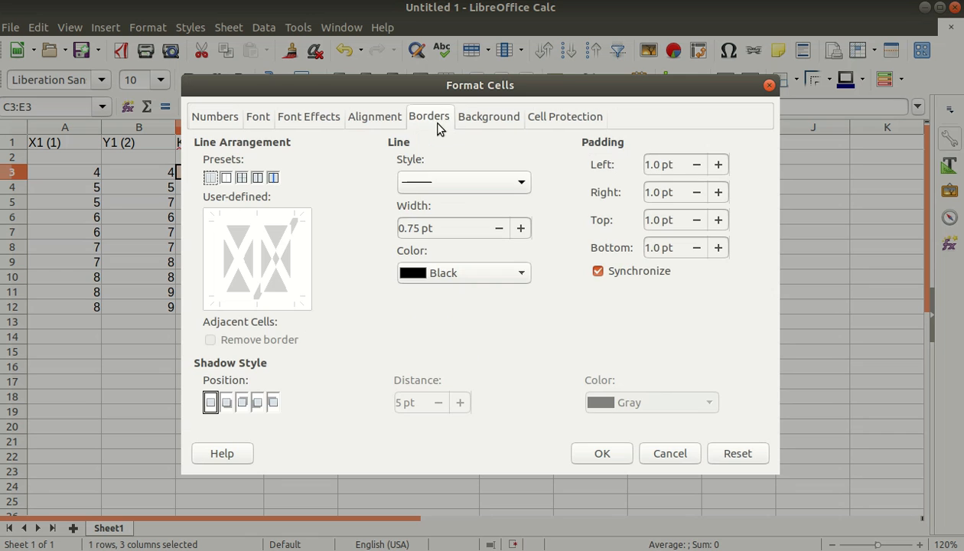
{"action": "left_click", "coordinate": [243, 177]}
{"action": "left_click", "coordinate": [272, 178]}
{"action": "left_click", "coordinate": [257, 177]}
{"action": "left_click", "coordinate": [620, 452]}
{"action": "left_click", "coordinate": [431, 310]}
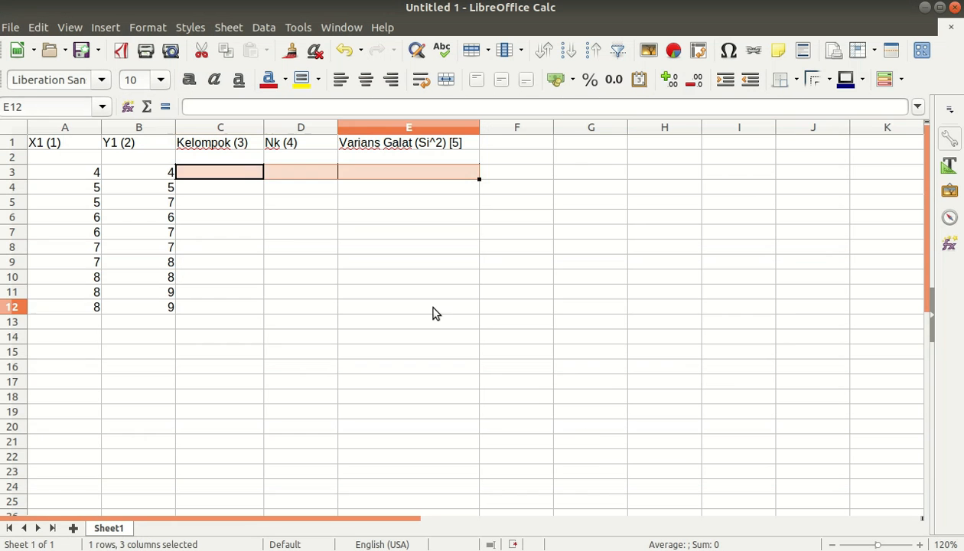
{"action": "left_click", "coordinate": [229, 193]}
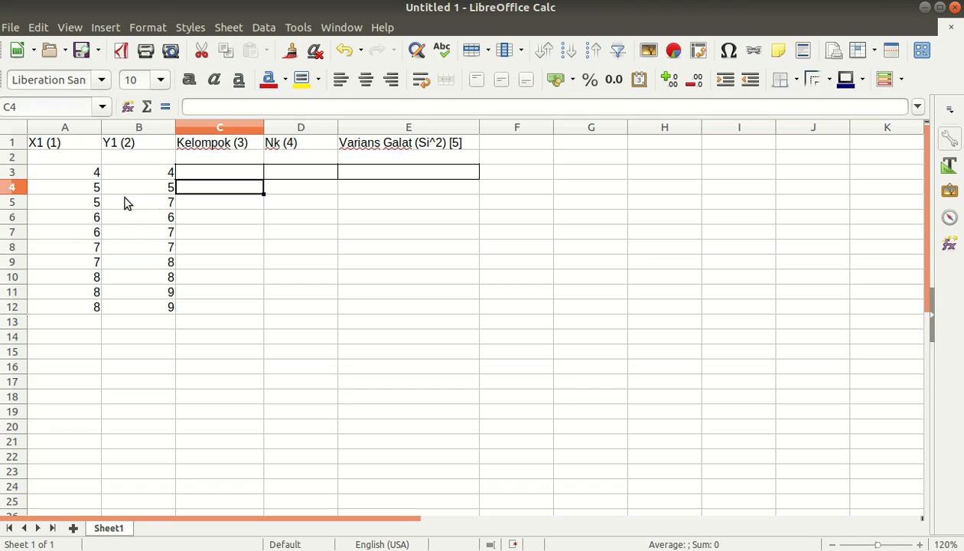
{"action": "left_click", "coordinate": [80, 201]}
{"action": "left_click", "coordinate": [79, 191]}
{"action": "left_click", "coordinate": [76, 203]}
{"action": "left_click_drag", "start_coordinate": [202, 190], "coordinate": [241, 209]}
{"action": "left_click", "coordinate": [237, 215]}
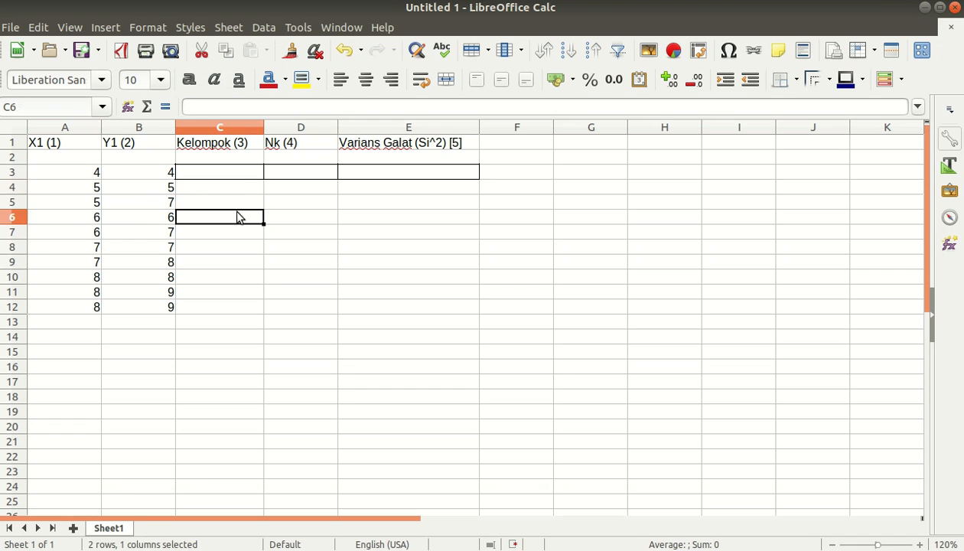
{"action": "left_click", "coordinate": [159, 197]}
{"action": "left_click", "coordinate": [280, 189]}
{"action": "left_click", "coordinate": [156, 191]}
{"action": "left_click", "coordinate": [96, 197]}
{"action": "left_click_drag", "start_coordinate": [207, 190], "coordinate": [211, 197]}
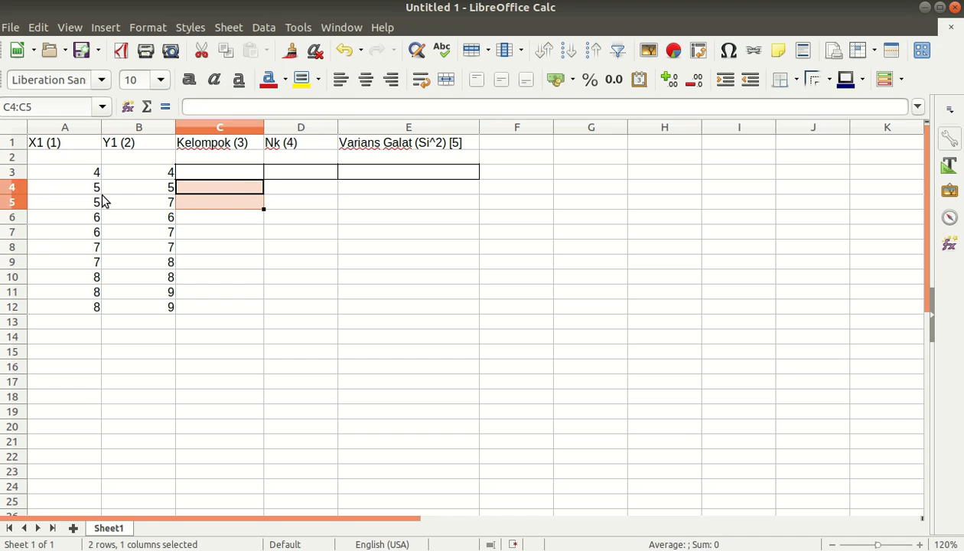
{"action": "left_click", "coordinate": [235, 176]}
{"action": "left_click", "coordinate": [90, 173]}
{"action": "left_click", "coordinate": [220, 177]}
{"action": "left_click", "coordinate": [223, 193]}
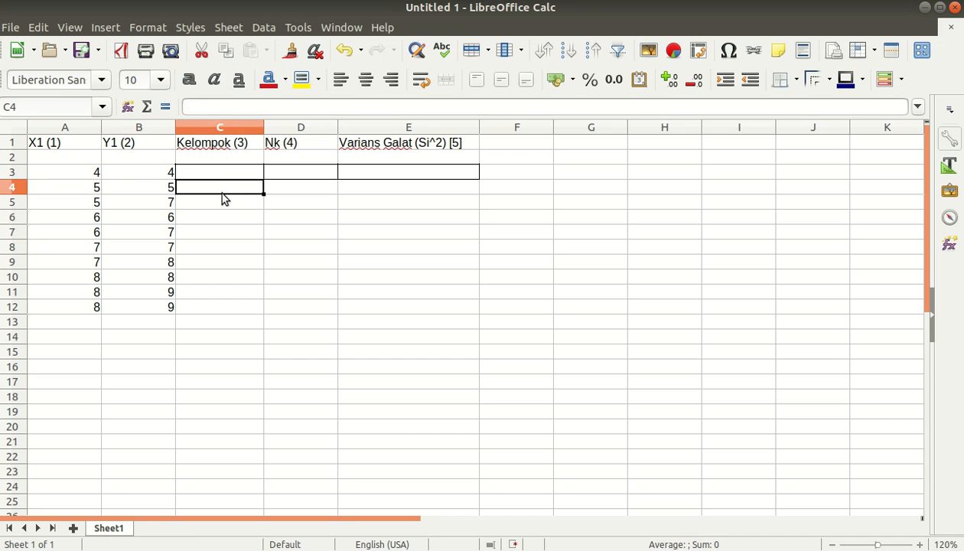
Give cells C4:E5 dotted black 0.75 pt borders on all outer and inner edges, with 21.0 pt padding.
{"action": "left_click_drag", "start_coordinate": [222, 193], "coordinate": [375, 199]}
{"action": "right_click", "coordinate": [375, 196]}
{"action": "left_click", "coordinate": [349, 281]}
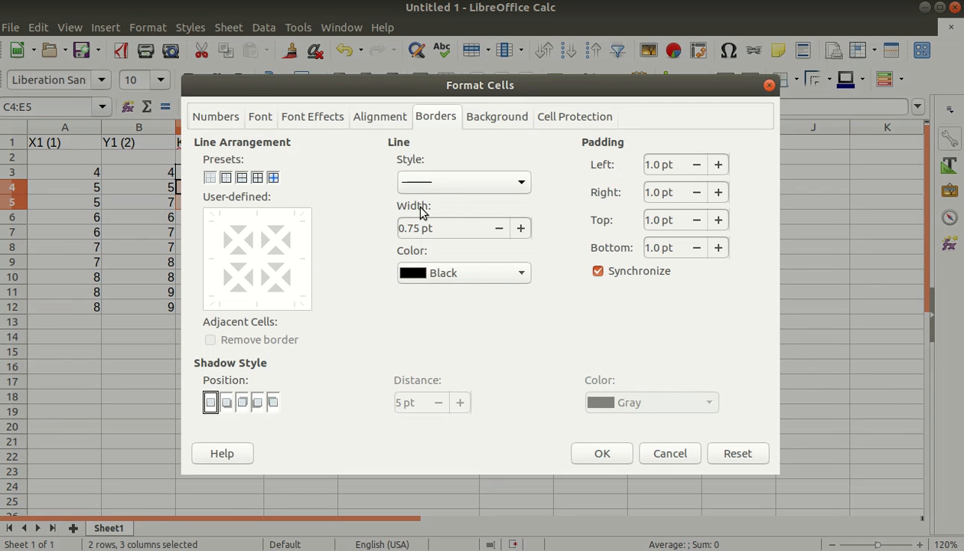
{"action": "left_click", "coordinate": [425, 181]}
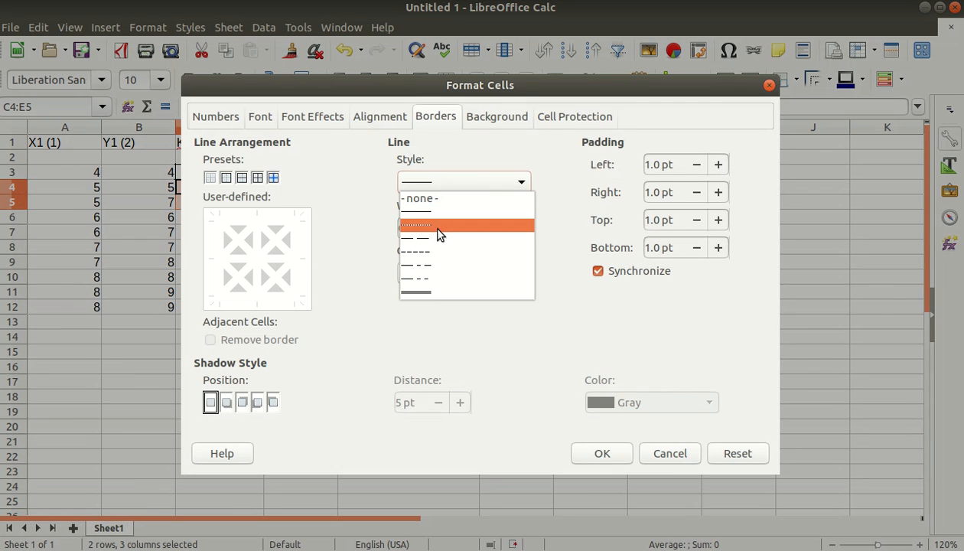
{"action": "left_click", "coordinate": [429, 224]}
{"action": "left_click", "coordinate": [258, 177]}
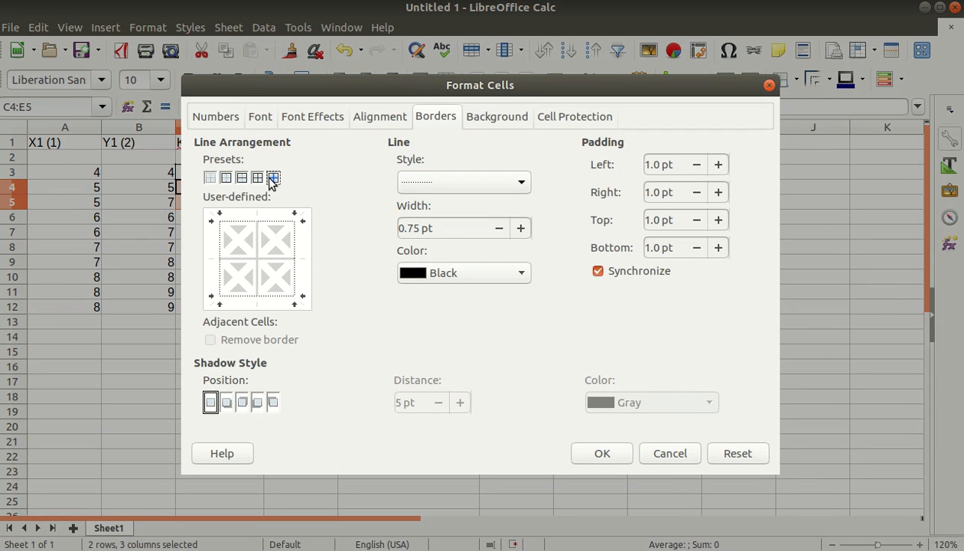
{"action": "left_click", "coordinate": [719, 168]}
{"action": "left_click", "coordinate": [724, 189]}
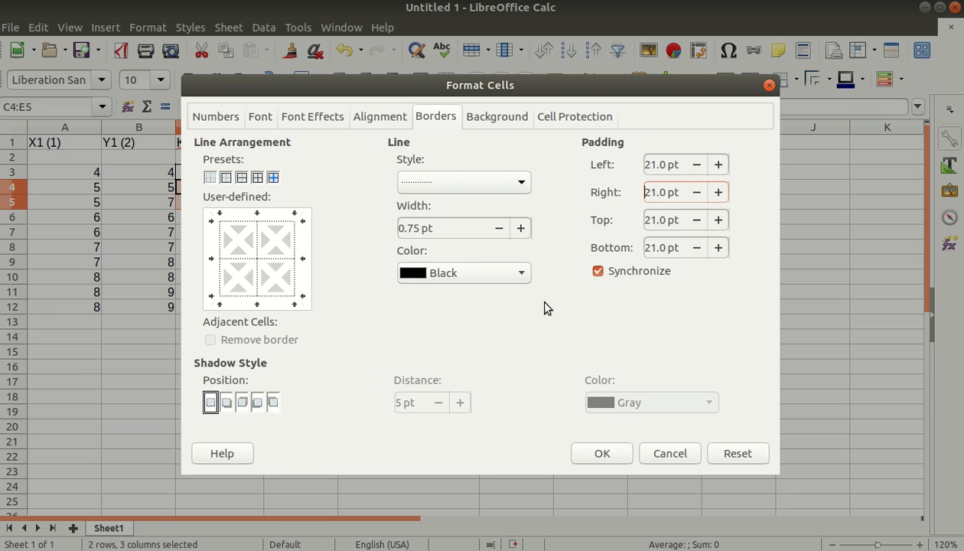
{"action": "left_click", "coordinate": [600, 454]}
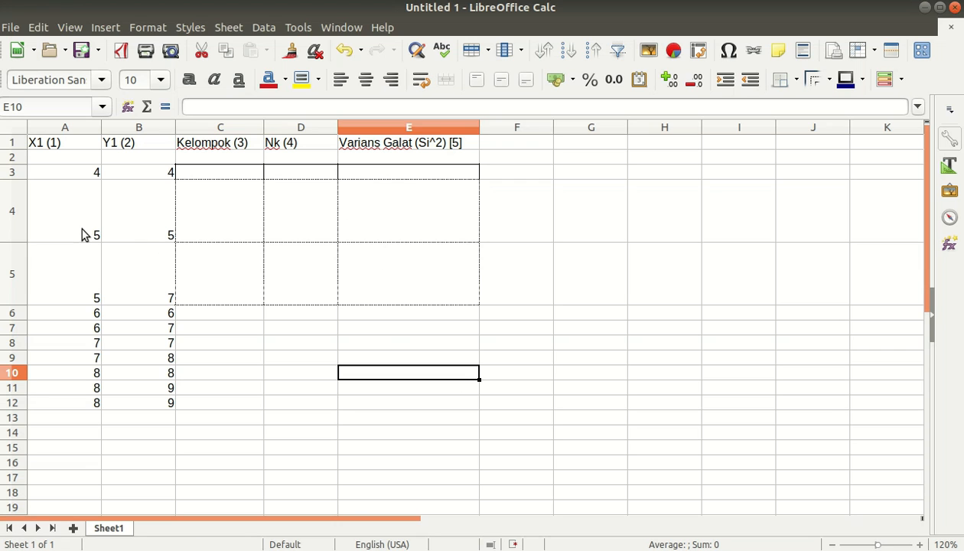
Merge and center rows 4 and 5 separately in columns C, D and E.
{"action": "left_click", "coordinate": [228, 247]}
{"action": "key", "text": "Right"}
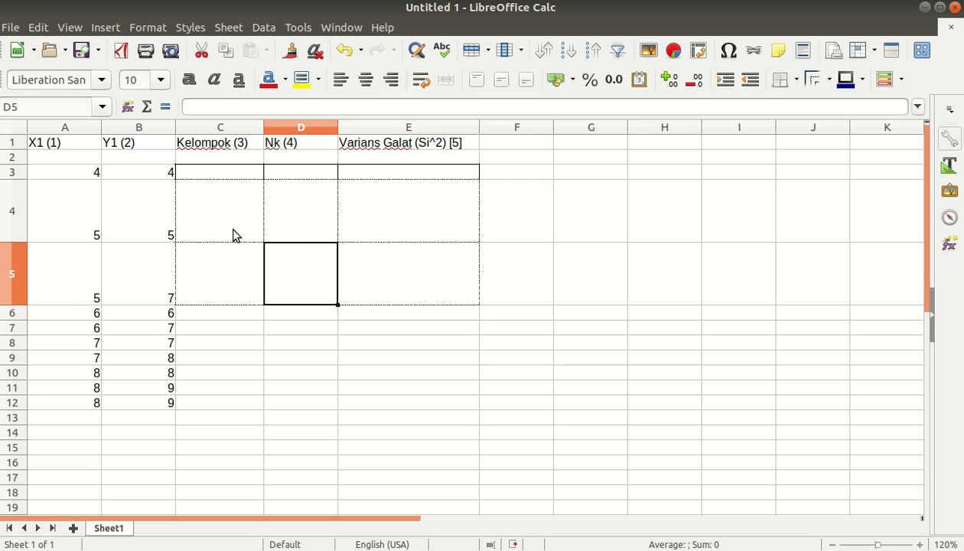
{"action": "left_click_drag", "start_coordinate": [236, 235], "coordinate": [386, 287]}
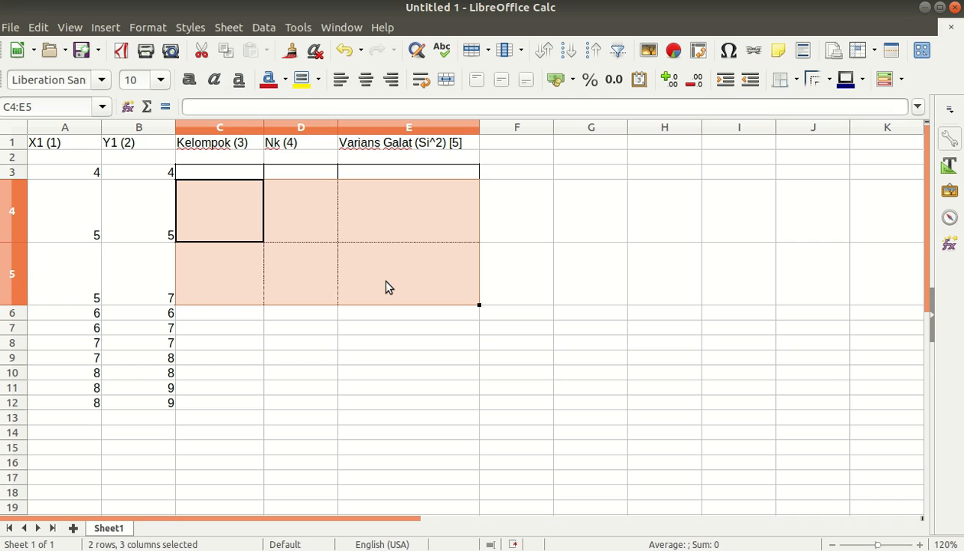
{"action": "left_click", "coordinate": [387, 287]}
{"action": "left_click_drag", "start_coordinate": [222, 210], "coordinate": [223, 276]}
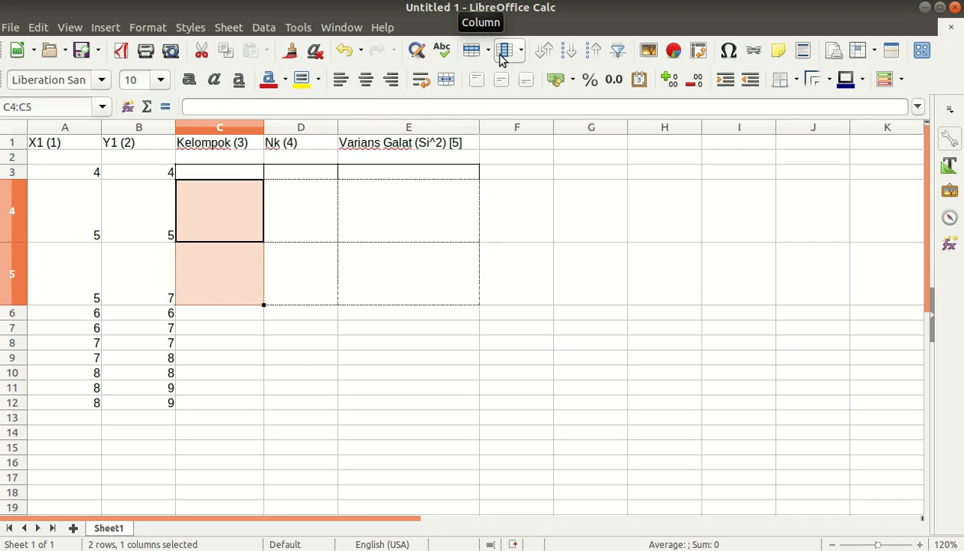
{"action": "left_click", "coordinate": [445, 79]}
{"action": "left_click_drag", "start_coordinate": [295, 215], "coordinate": [301, 276]}
{"action": "left_click", "coordinate": [446, 79]}
{"action": "left_click_drag", "start_coordinate": [396, 209], "coordinate": [396, 273]}
{"action": "left_click", "coordinate": [448, 79]}
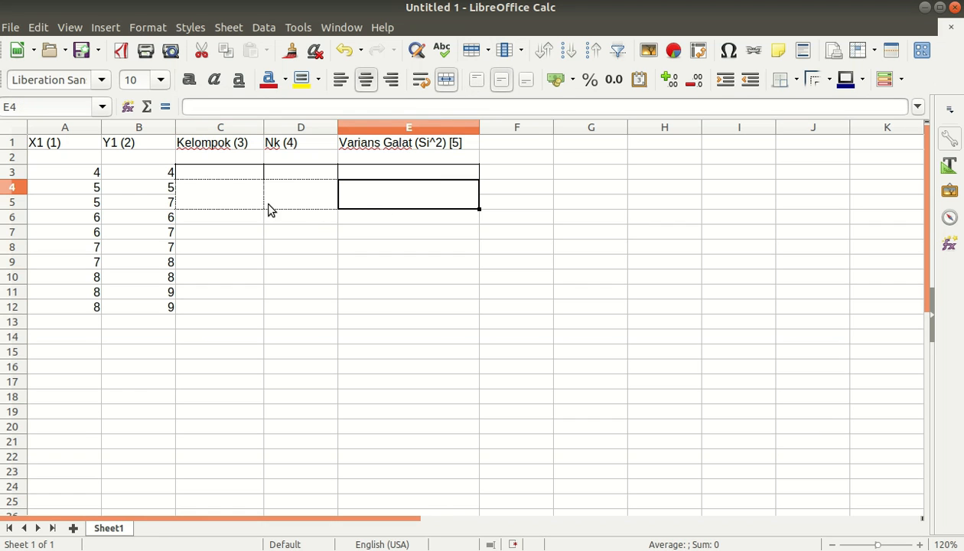
{"action": "left_click", "coordinate": [230, 219]}
{"action": "left_click", "coordinate": [97, 220]}
{"action": "left_click_drag", "start_coordinate": [204, 222], "coordinate": [348, 235]}
{"action": "right_click", "coordinate": [320, 234]}
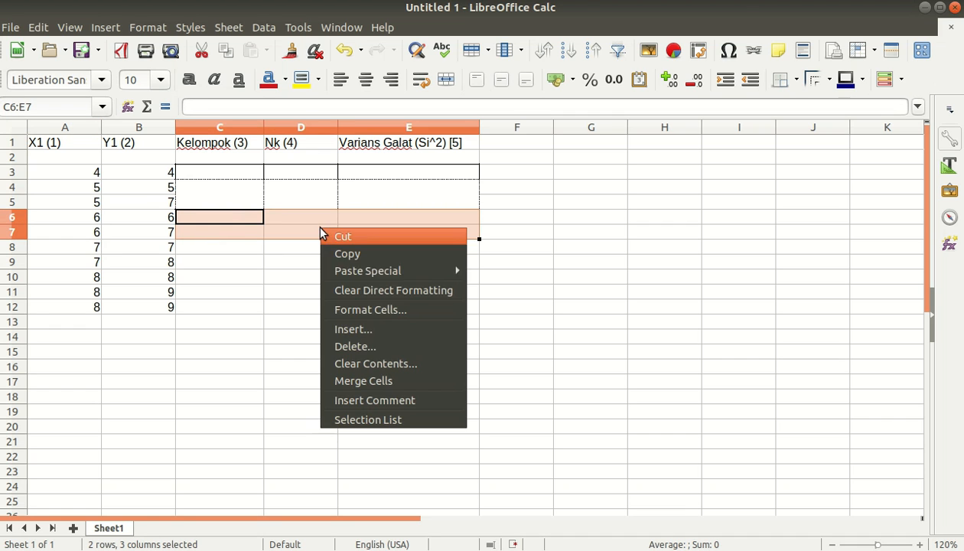
{"action": "left_click", "coordinate": [232, 249]}
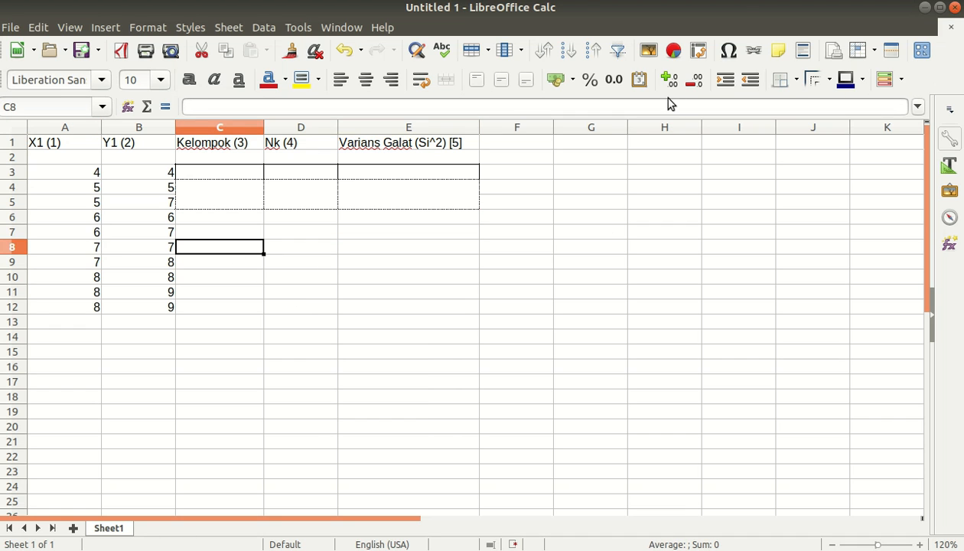
{"action": "left_click", "coordinate": [846, 55]}
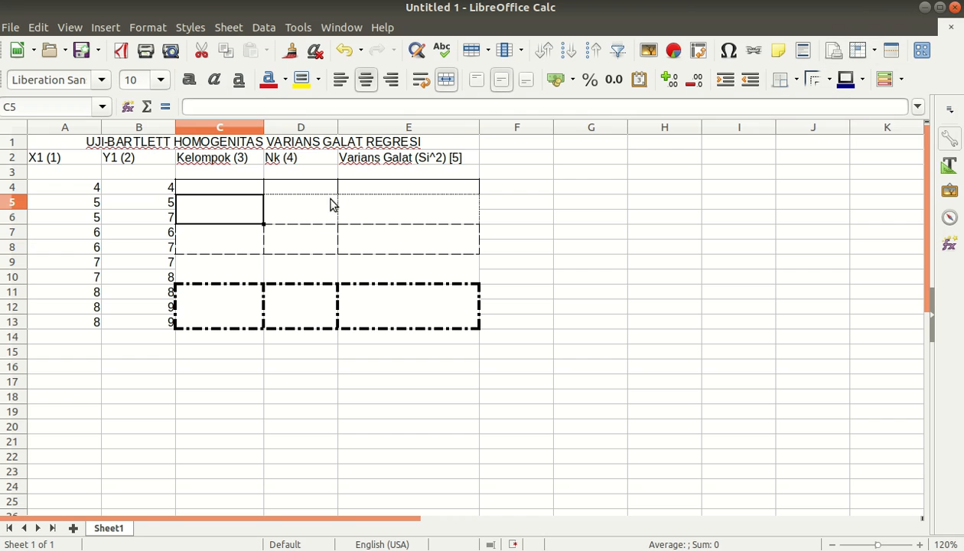
Enter group number 1 in merged cell C5 and fill the cell with yellow.
{"action": "key", "text": "Right"}
{"action": "key", "text": "Right"}
{"action": "key", "text": "Left"}
{"action": "key", "text": "Left"}
{"action": "type", "text": "1"}
{"action": "left_click", "coordinate": [308, 87]}
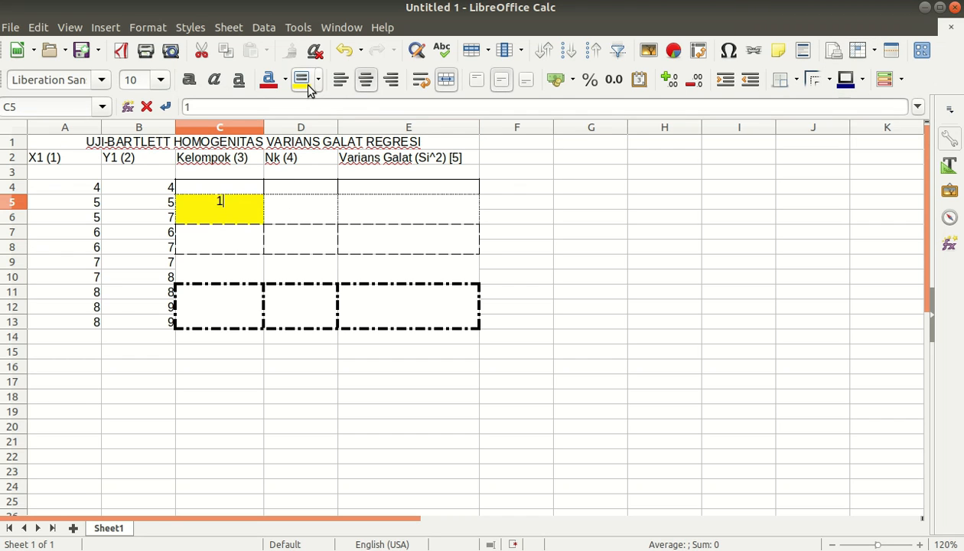
{"action": "left_click", "coordinate": [319, 81]}
{"action": "left_click", "coordinate": [538, 220]}
{"action": "left_click", "coordinate": [585, 231]}
{"action": "left_click", "coordinate": [93, 192]}
{"action": "left_click", "coordinate": [147, 186]}
{"action": "left_click", "coordinate": [201, 187]}
{"action": "left_click", "coordinate": [276, 188]}
{"action": "left_click", "coordinate": [95, 189]}
Enter group number 2 in merged cell C7 and fill the cell with orange.
{"action": "left_click", "coordinate": [197, 246]}
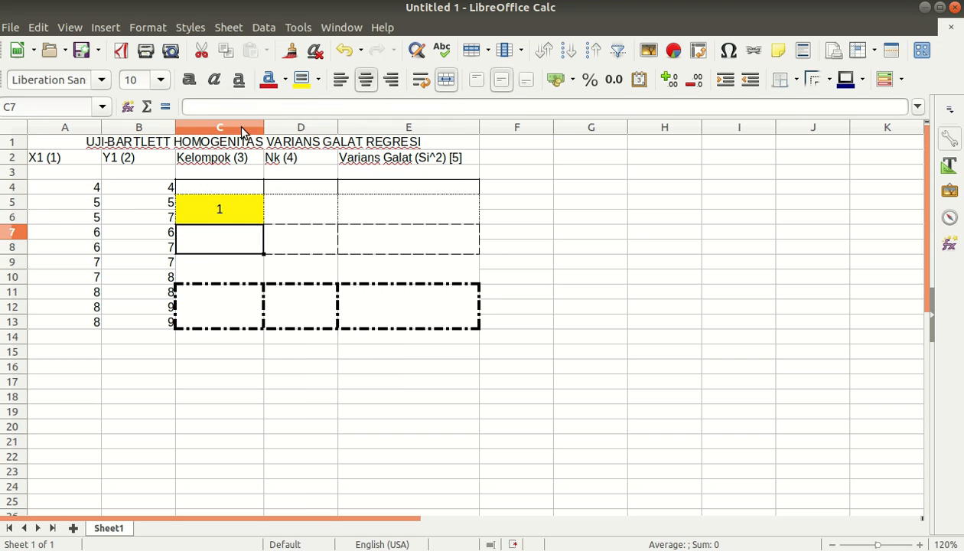
{"action": "type", "text": "2"}
{"action": "left_click", "coordinate": [317, 79]}
{"action": "left_click", "coordinate": [322, 198]}
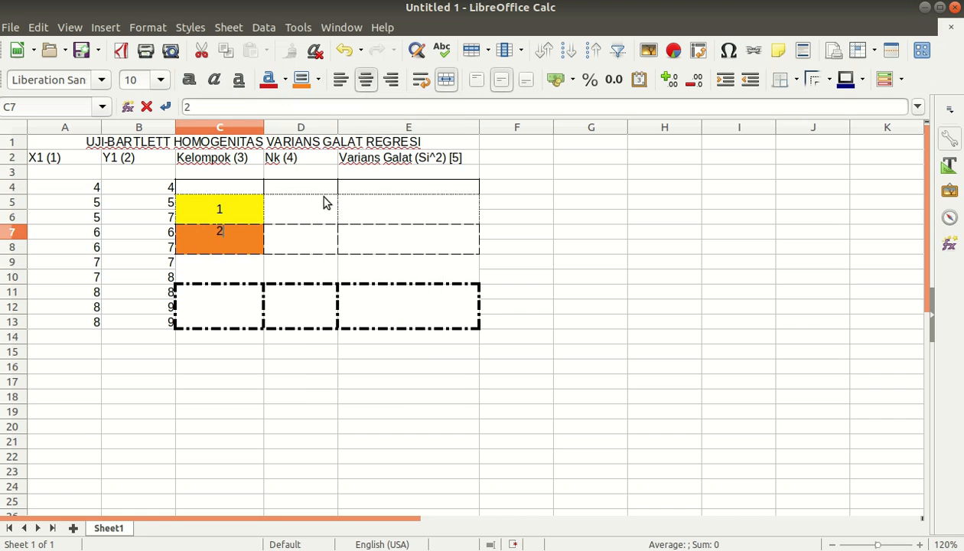
Enter group number 3 in merged cell C9 and fill the cell with purple.
{"action": "left_click", "coordinate": [233, 268]}
{"action": "type", "text": "3"}
{"action": "left_click", "coordinate": [286, 81]}
{"action": "left_click", "coordinate": [324, 82]}
{"action": "left_click", "coordinate": [320, 82]}
{"action": "left_click", "coordinate": [318, 83]}
{"action": "left_click", "coordinate": [318, 85]}
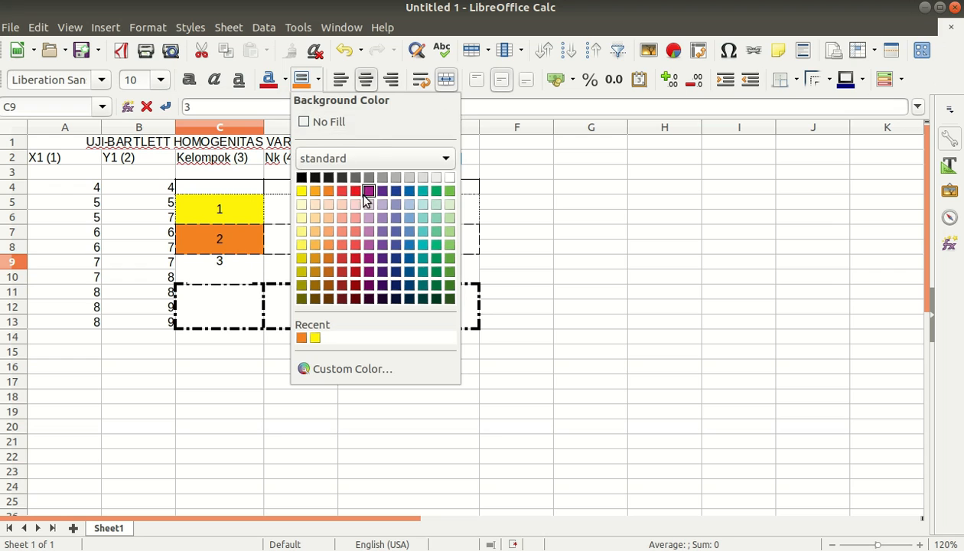
{"action": "left_click", "coordinate": [368, 192]}
{"action": "key", "text": "Return"}
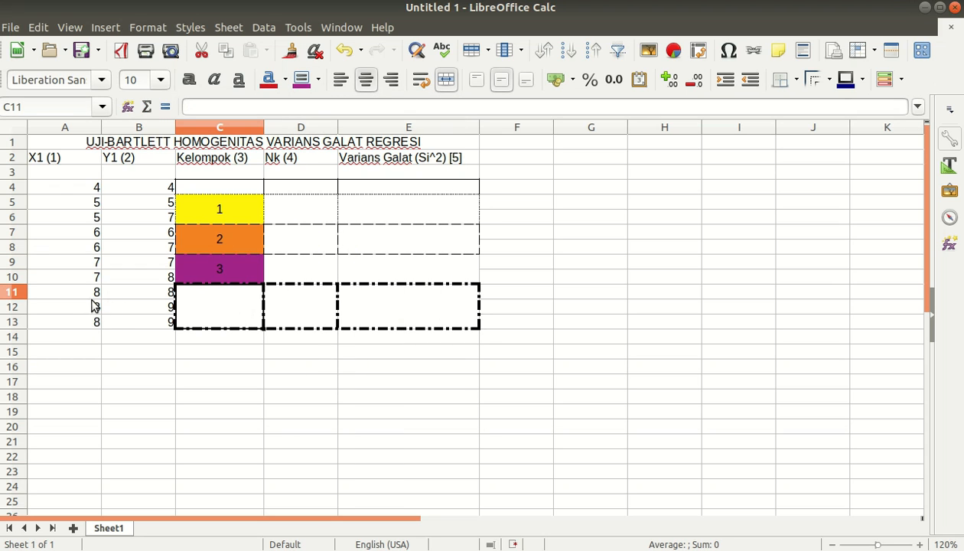
Enter group number 4 in merged cell C11 and fill the cell with light teal.
{"action": "type", "text": "4"}
{"action": "left_click", "coordinate": [318, 80]}
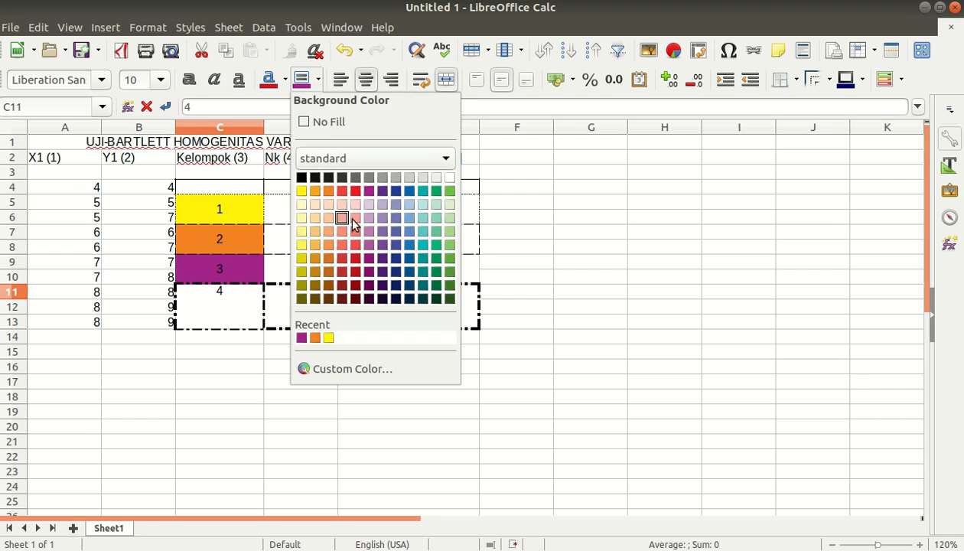
{"action": "left_click", "coordinate": [422, 232]}
{"action": "left_click", "coordinate": [301, 351]}
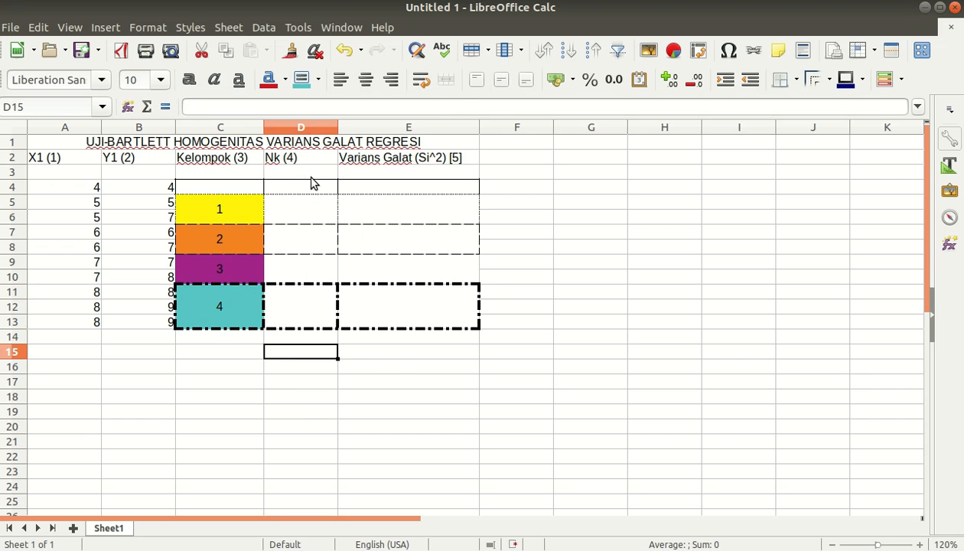
Enter the Nk counts 2, 2, 2 and 3 in D5, D7, D9 and D11 for groups 1 to 4.
{"action": "left_click", "coordinate": [298, 210]}
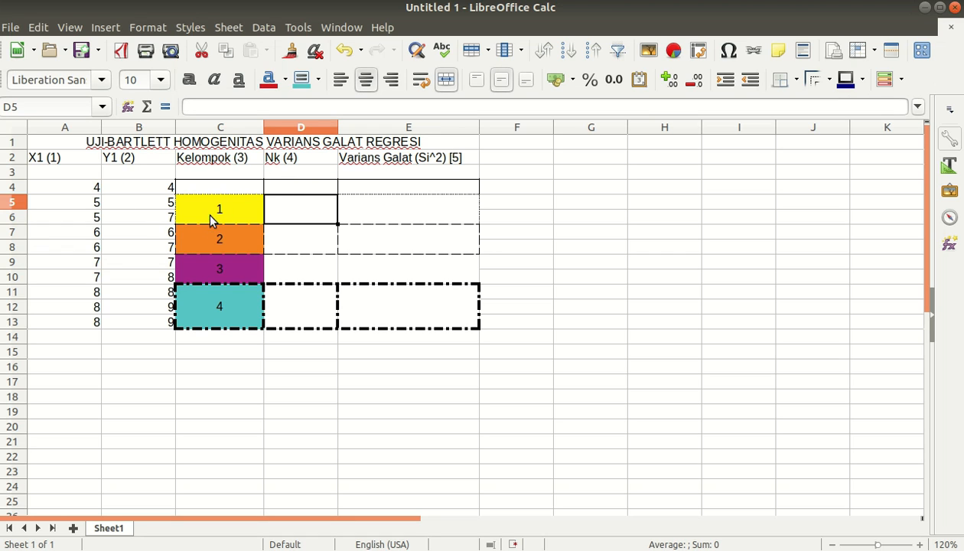
{"action": "type", "text": "2"}
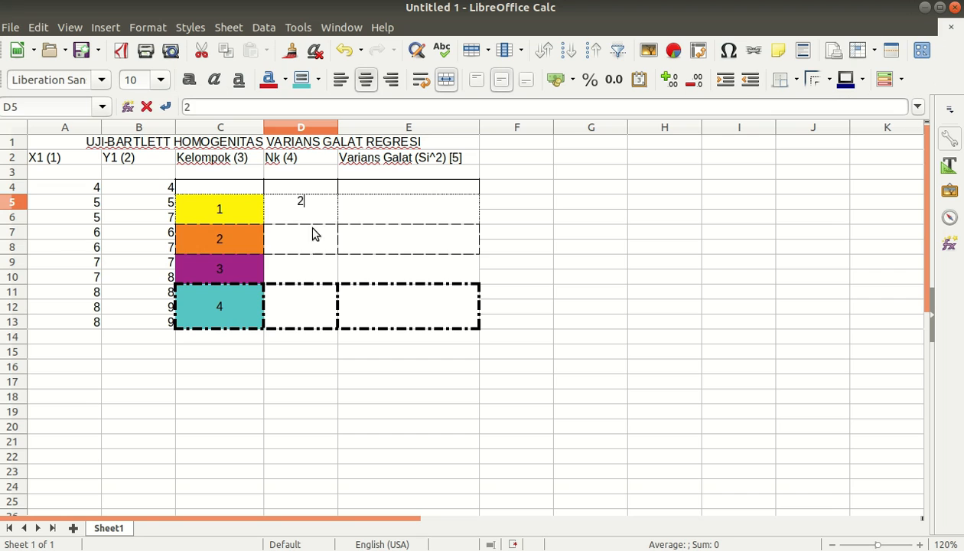
{"action": "key", "text": "Return"}
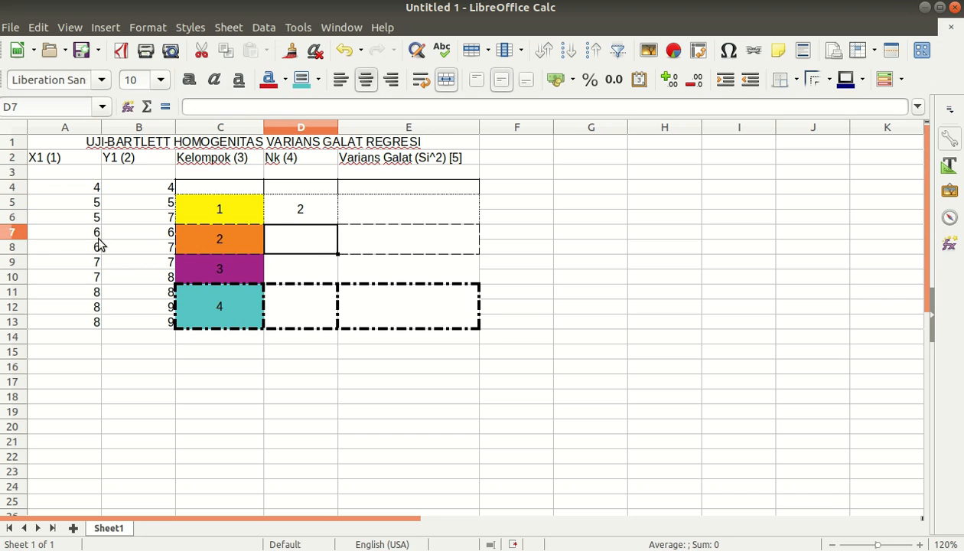
{"action": "type", "text": "2"}
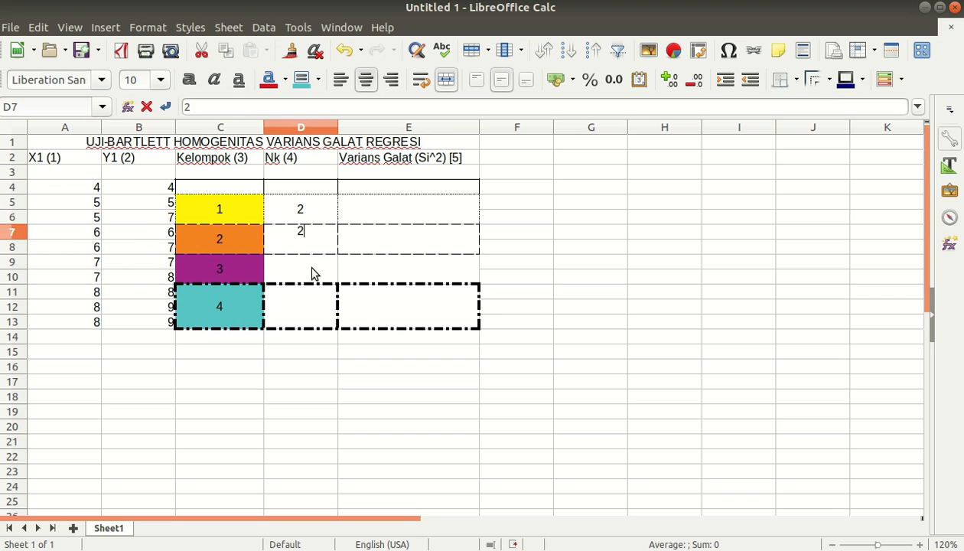
{"action": "key", "text": "Return"}
{"action": "type", "text": "2"}
{"action": "key", "text": "Return"}
{"action": "type", "text": "3"}
{"action": "left_click", "coordinate": [381, 307]}
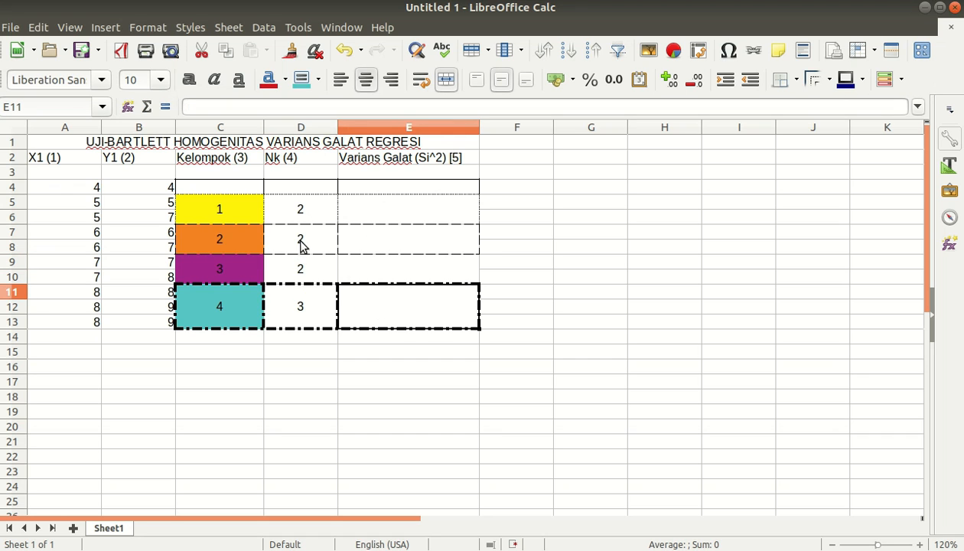
Fill the group 4 cells A11:D13 with light teal and the group 3 cells A9:D10 with purple.
{"action": "left_click_drag", "start_coordinate": [297, 308], "coordinate": [88, 310]}
{"action": "left_click", "coordinate": [302, 78]}
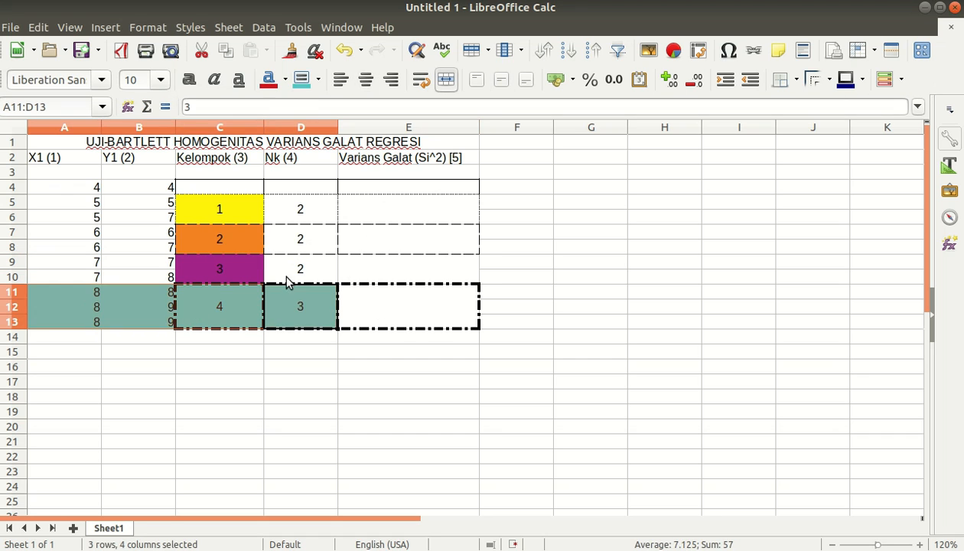
{"action": "left_click", "coordinate": [285, 271]}
{"action": "left_click", "coordinate": [246, 271]}
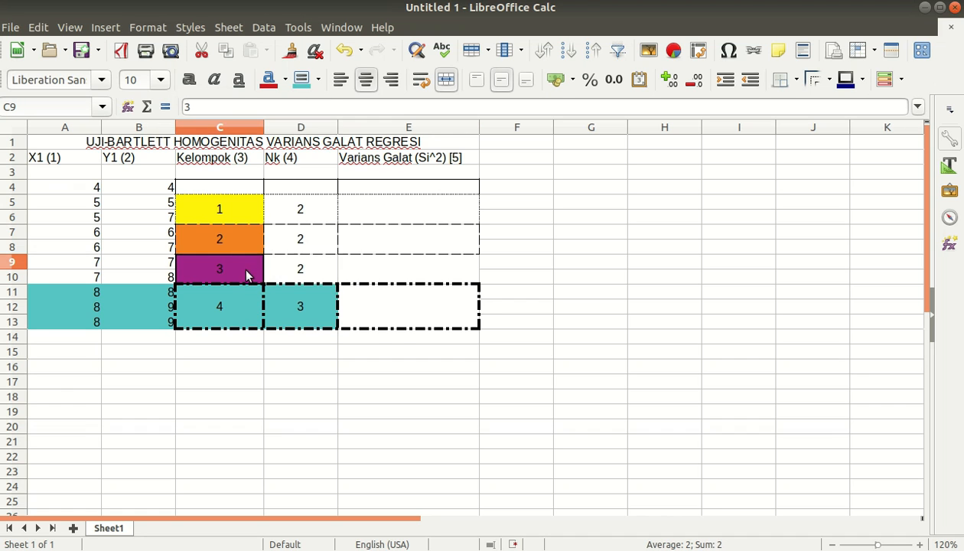
{"action": "left_click", "coordinate": [317, 79]}
{"action": "key", "text": "Escape"}
{"action": "left_click_drag", "start_coordinate": [301, 263], "coordinate": [82, 273]}
{"action": "left_click", "coordinate": [318, 79]}
{"action": "left_click", "coordinate": [369, 191]}
Fill the group 2 cells A7:D8 with red and the group 1 cells A5:D6 with yellow.
{"action": "left_click_drag", "start_coordinate": [300, 239], "coordinate": [82, 239]}
{"action": "left_click", "coordinate": [318, 79]}
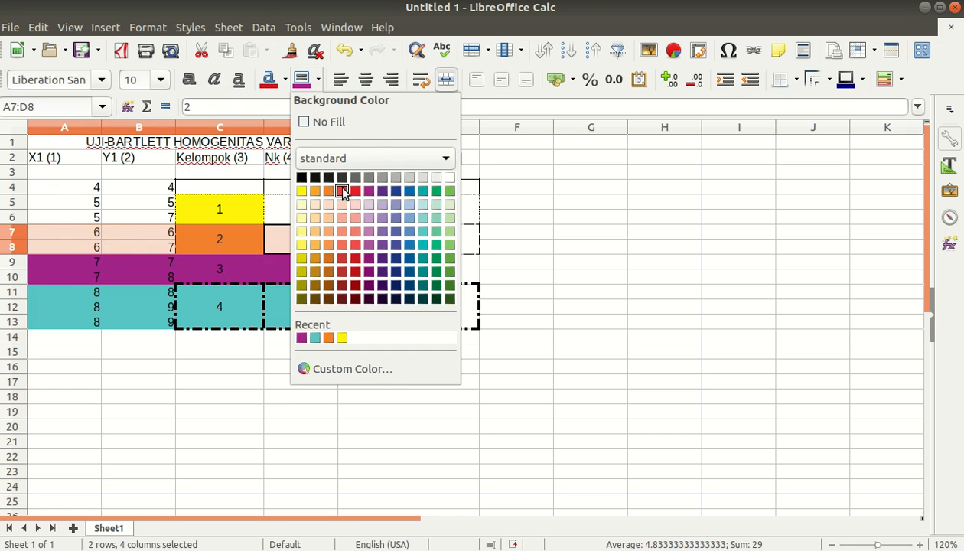
{"action": "left_click", "coordinate": [340, 189]}
{"action": "left_click", "coordinate": [549, 220]}
{"action": "left_click_drag", "start_coordinate": [300, 209], "coordinate": [82, 216]}
{"action": "left_click", "coordinate": [318, 79]}
{"action": "left_click", "coordinate": [300, 189]}
{"action": "left_click", "coordinate": [571, 202]}
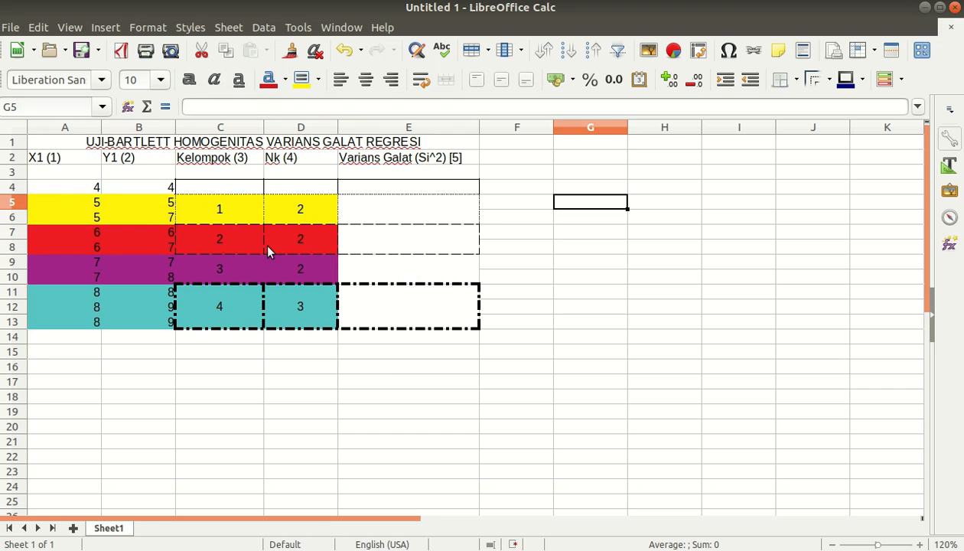
Center the X1 and Y1 data values in cells A4:B13 horizontally.
{"action": "left_click", "coordinate": [251, 357]}
{"action": "left_click", "coordinate": [147, 304]}
{"action": "left_click", "coordinate": [147, 187]}
{"action": "left_click_drag", "start_coordinate": [148, 188], "coordinate": [141, 321]}
{"action": "left_click", "coordinate": [366, 79]}
{"action": "left_click", "coordinate": [385, 272]}
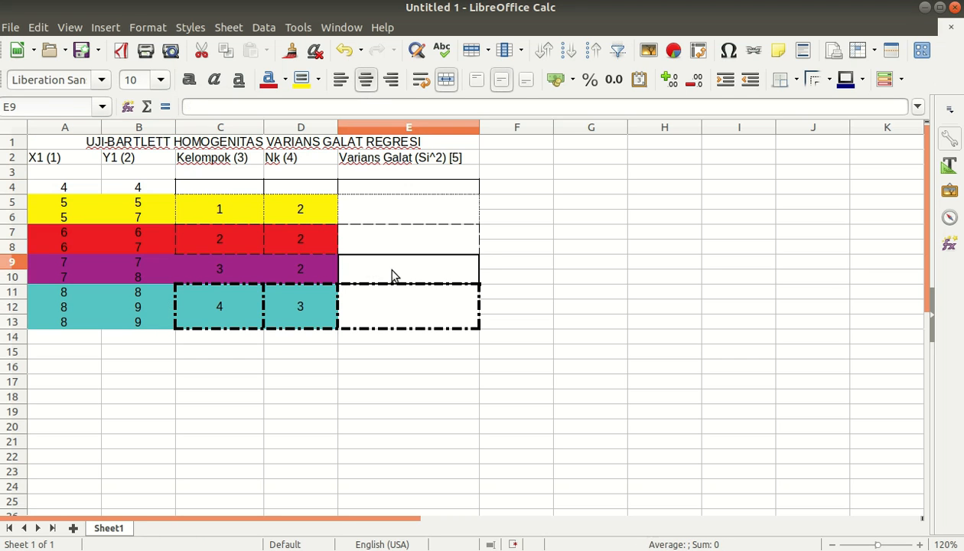
{"action": "left_click", "coordinate": [381, 209]}
{"action": "left_click", "coordinate": [391, 239]}
{"action": "left_click", "coordinate": [406, 305]}
{"action": "left_click", "coordinate": [408, 187]}
{"action": "left_click", "coordinate": [407, 222]}
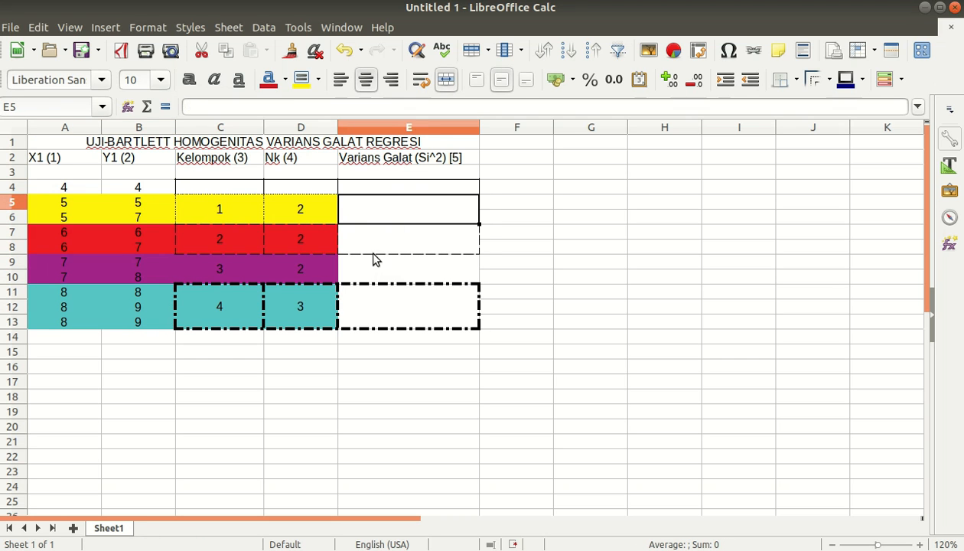
Start a symbolic error variance formula in E5 with the numerator =(Y1^2 - (Y1)^2/Nk).
{"action": "double_click", "coordinate": [414, 222]}
{"action": "type", "text": "=Y"}
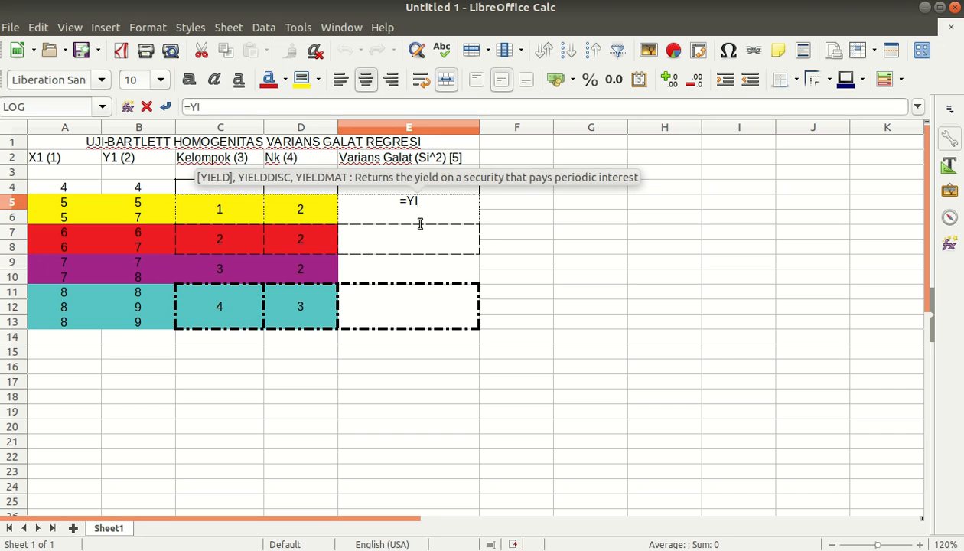
{"action": "type", "text": "1"}
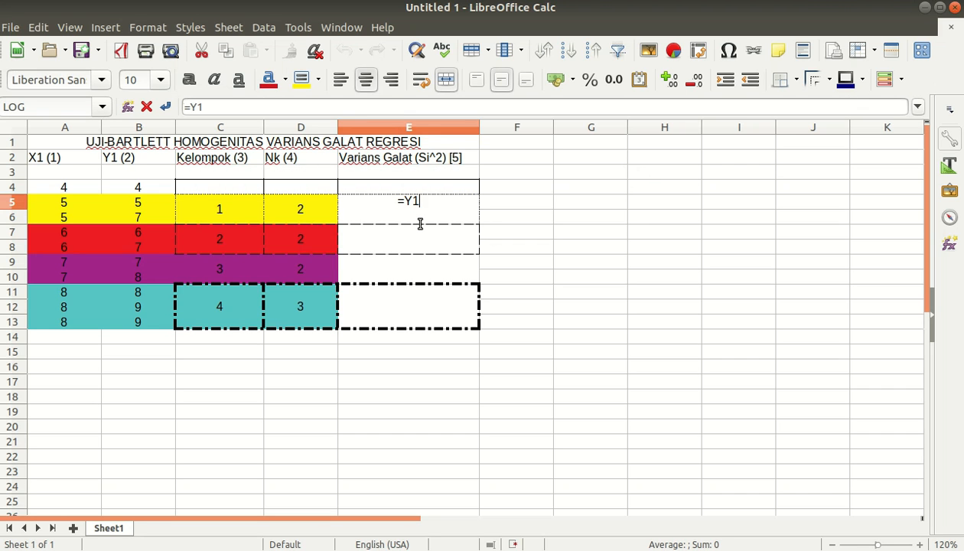
{"action": "type", "text": "^2 - Y="}
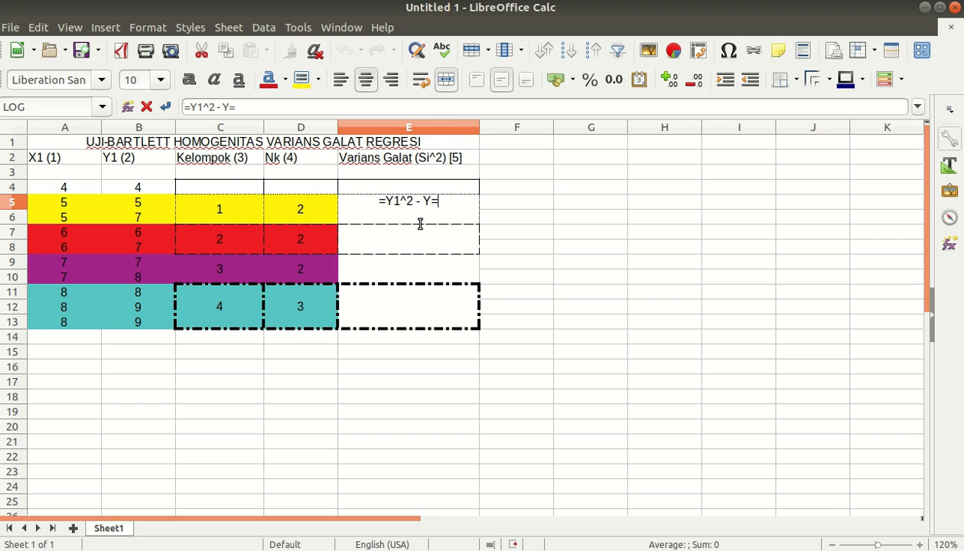
{"action": "key", "text": "BackSpace"}
{"action": "key", "text": "BackSpace"}
{"action": "type", "text": "(Y1)^2"}
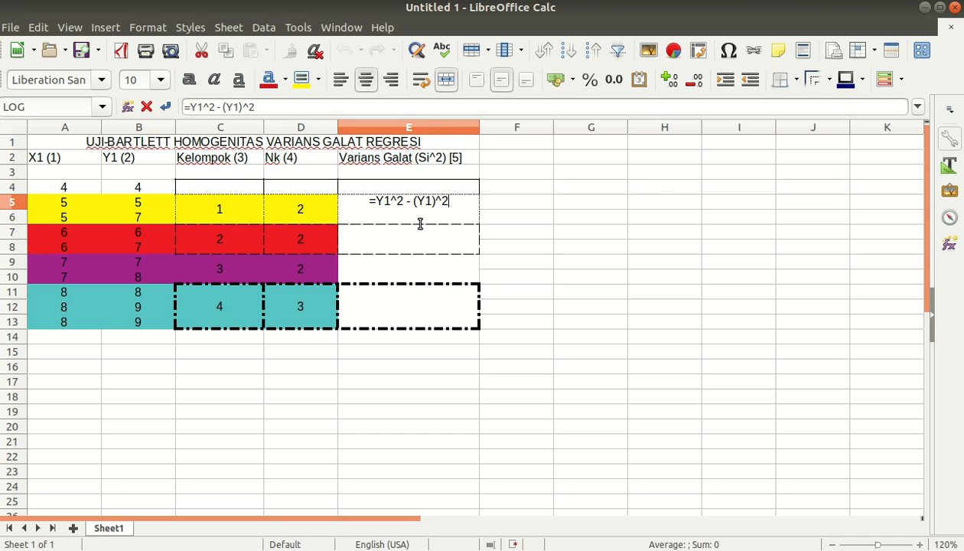
{"action": "type", "text": "/N"}
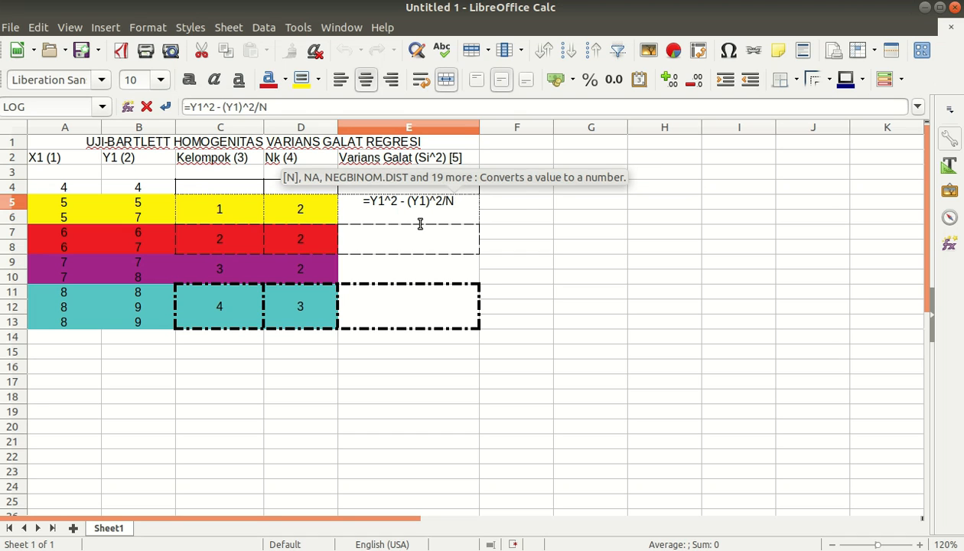
{"action": "type", "text": ")"}
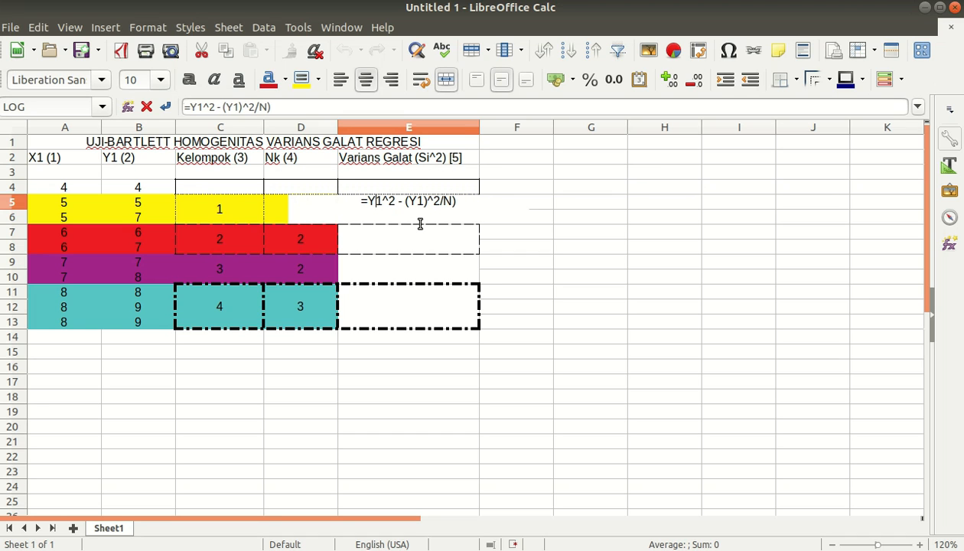
{"action": "type", "text": "("}
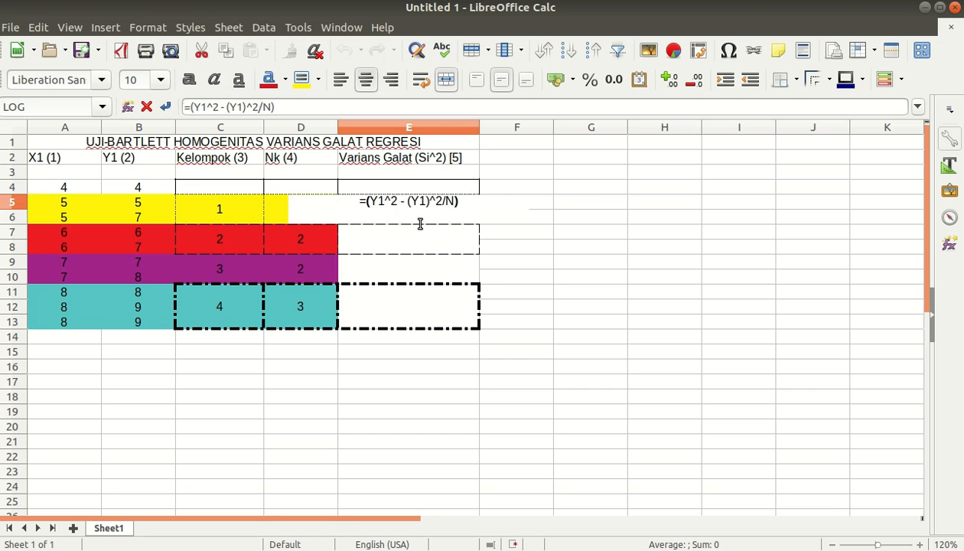
{"action": "type", "text": "k"}
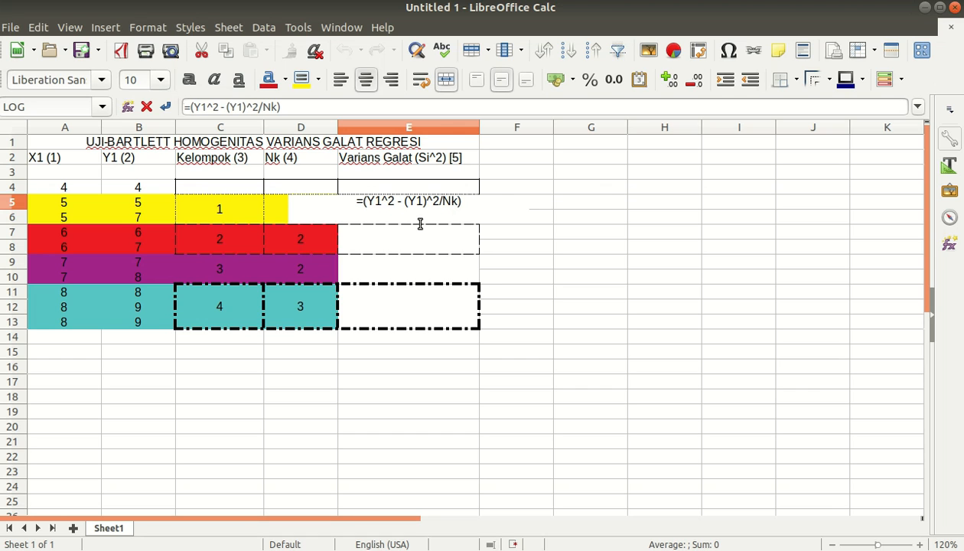
Complete the symbolic formula in E5 by dividing the numerator by Nk-1, and commit it.
{"action": "key", "text": "Right"}
{"action": "type", "text": "/"}
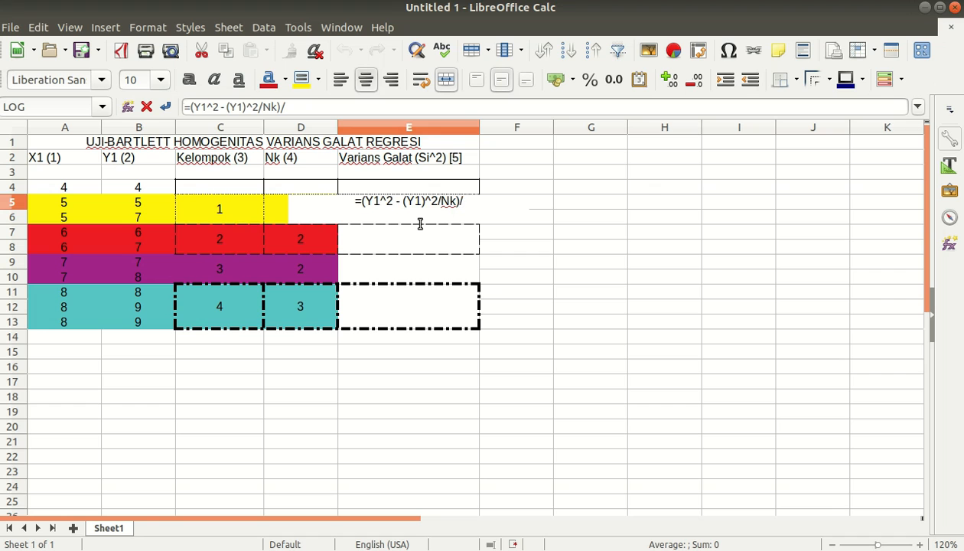
{"action": "type", "text": "nk-1"}
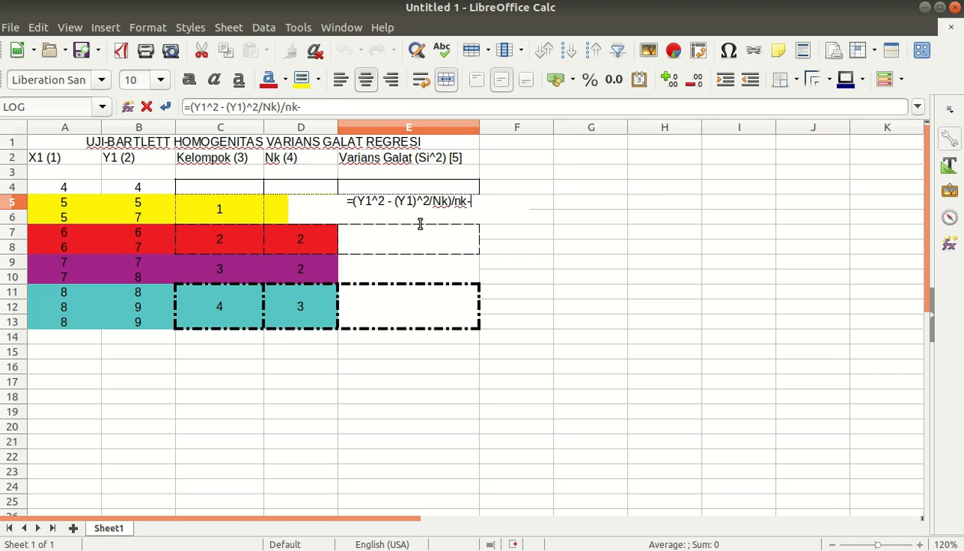
{"action": "left_click", "coordinate": [451, 202]}
{"action": "key", "text": "Delete"}
{"action": "type", "text": "N"}
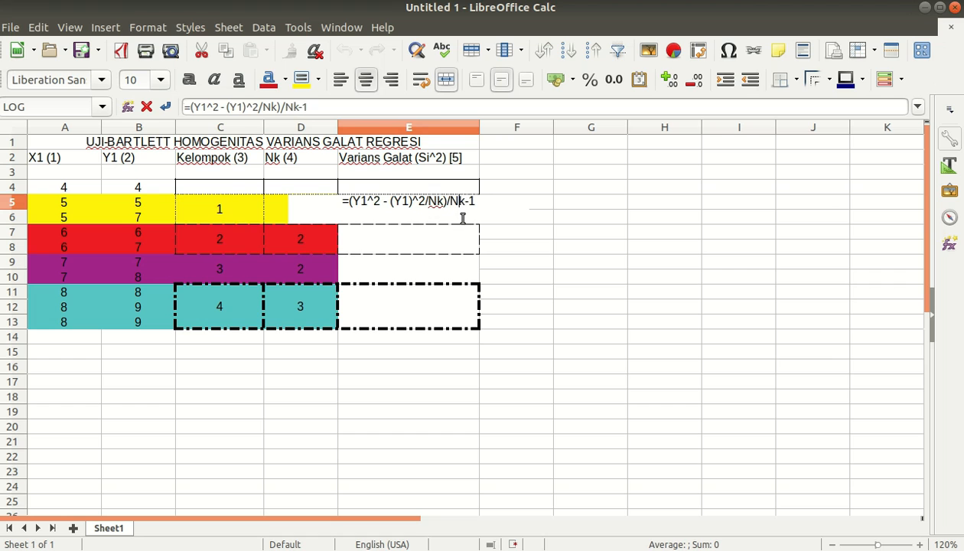
{"action": "left_click", "coordinate": [475, 204]}
{"action": "type", "text": ")"}
{"action": "type", "text": ")"}
{"action": "left_click", "coordinate": [496, 229]}
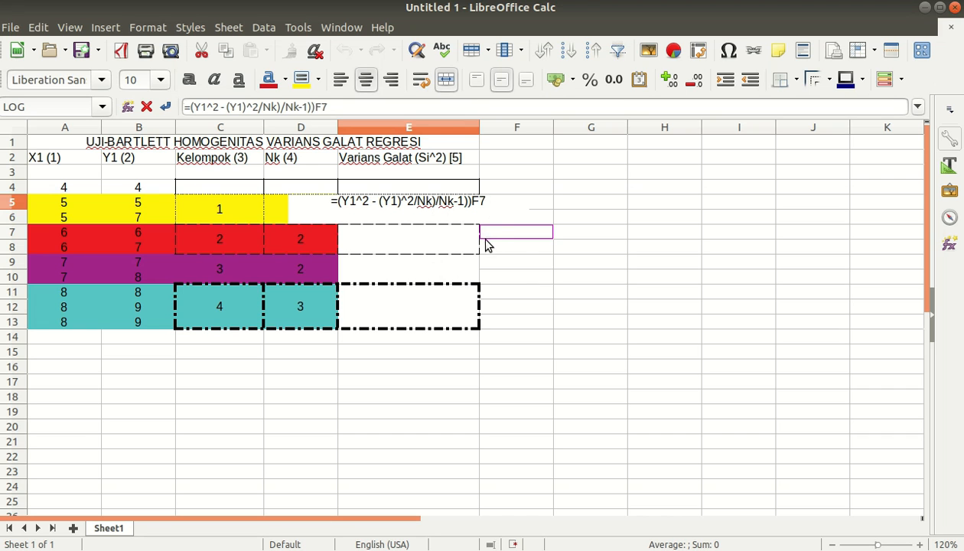
{"action": "key", "text": "BackSpace"}
{"action": "key", "text": "BackSpace"}
{"action": "key", "text": "Return"}
Clear the symbolic variance formula from E5.
{"action": "left_click", "coordinate": [450, 314]}
{"action": "left_click", "coordinate": [413, 218]}
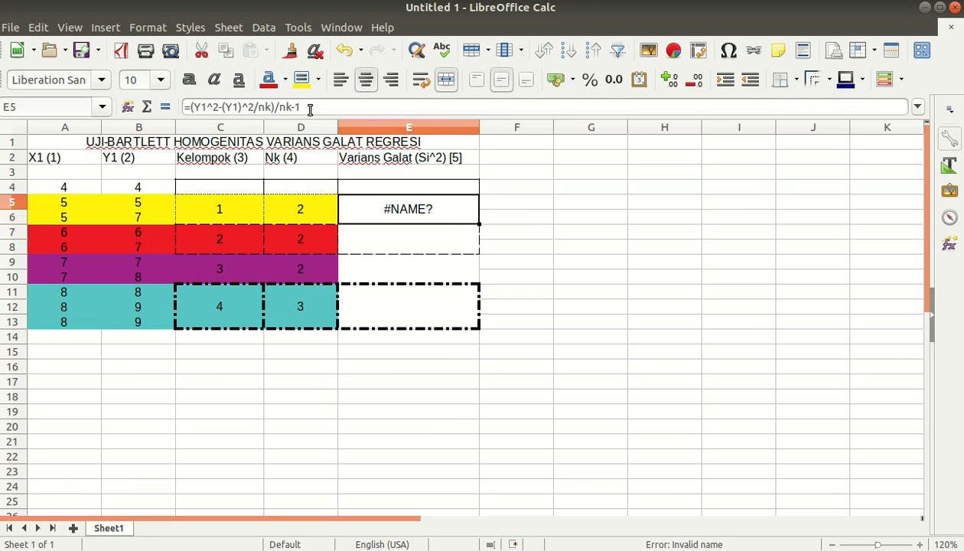
{"action": "triple_click", "coordinate": [310, 107]}
{"action": "type", "text": "="}
{"action": "key", "text": "BackSpace"}
{"action": "key", "text": "Return"}
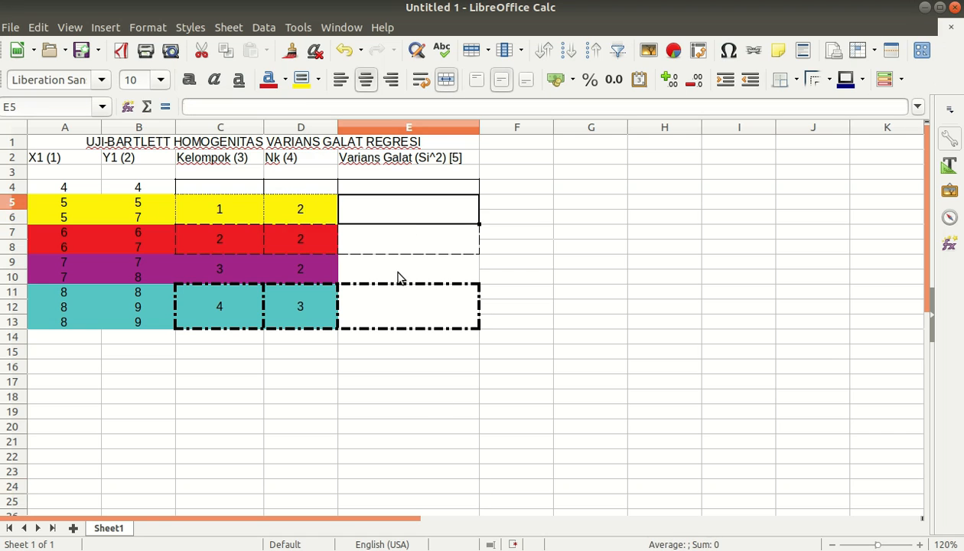
Enter the group 1 error variance formula =SUM(5^2+7^2)-(5+7)^2/2/1 in E5.
{"action": "type", "text": "=SUM("}
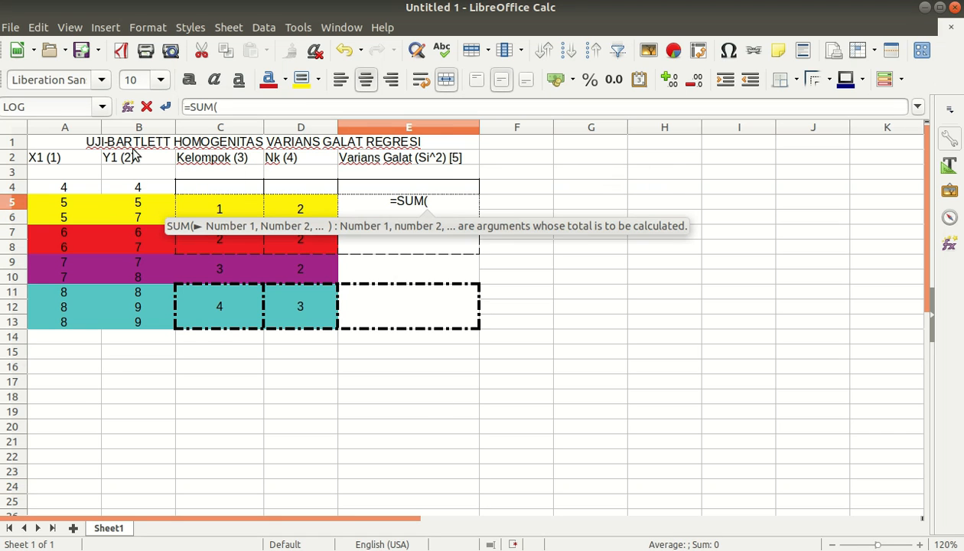
{"action": "type", "text": "5"}
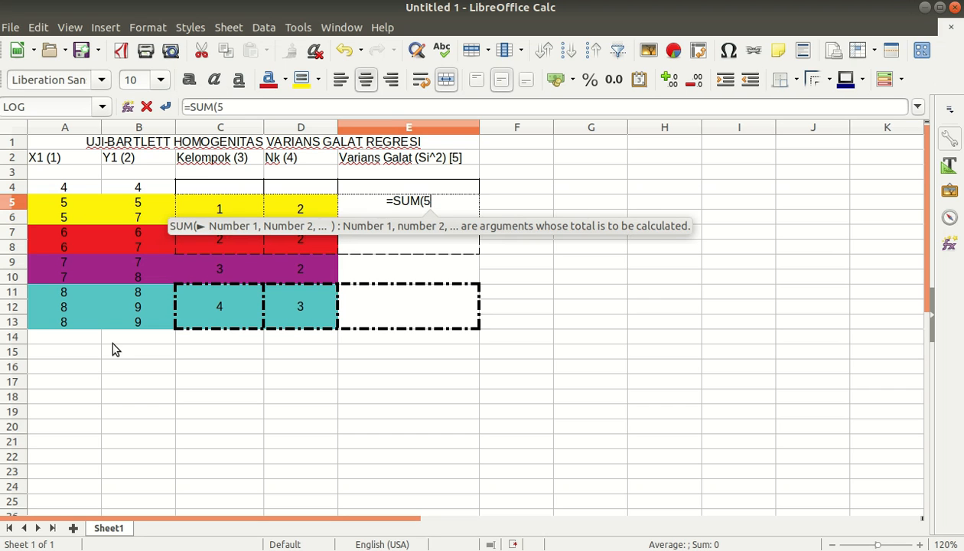
{"action": "type", "text": "^2 +"}
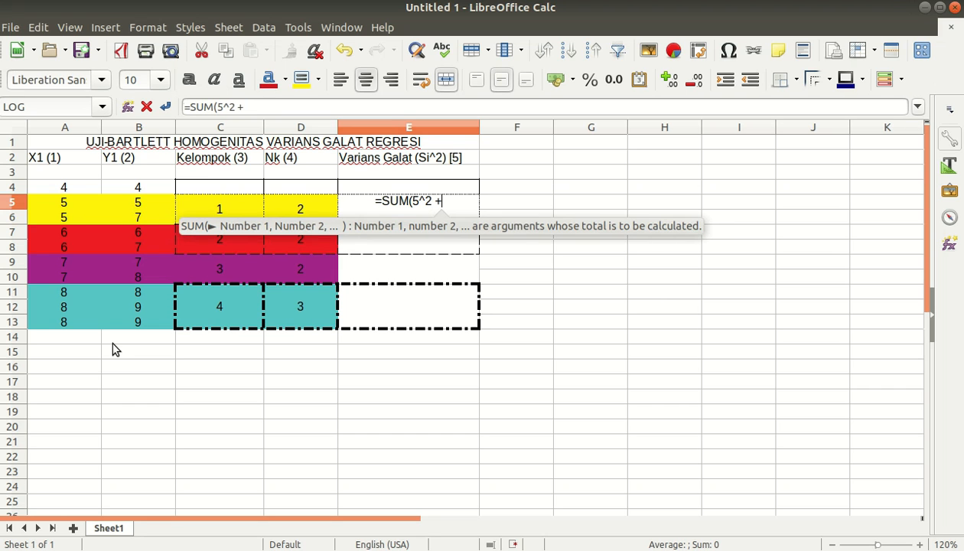
{"action": "type", "text": "7^2"}
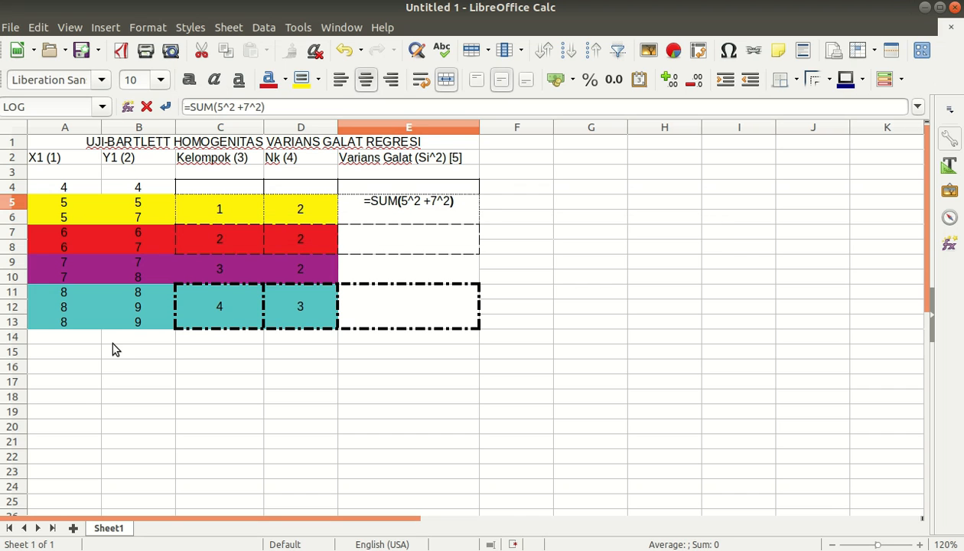
{"action": "type", "text": ") -"}
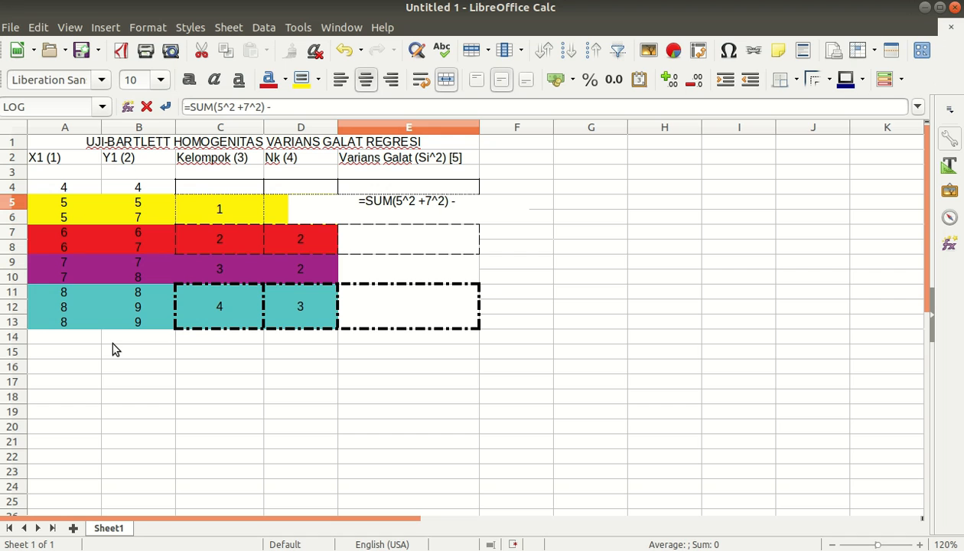
{"action": "type", "text": " ("}
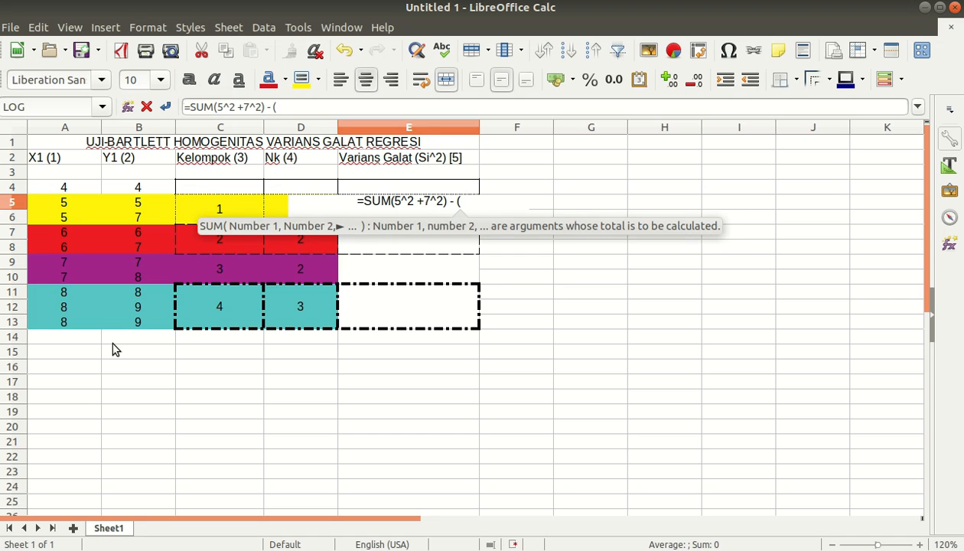
{"action": "type", "text": "5+7)^2"}
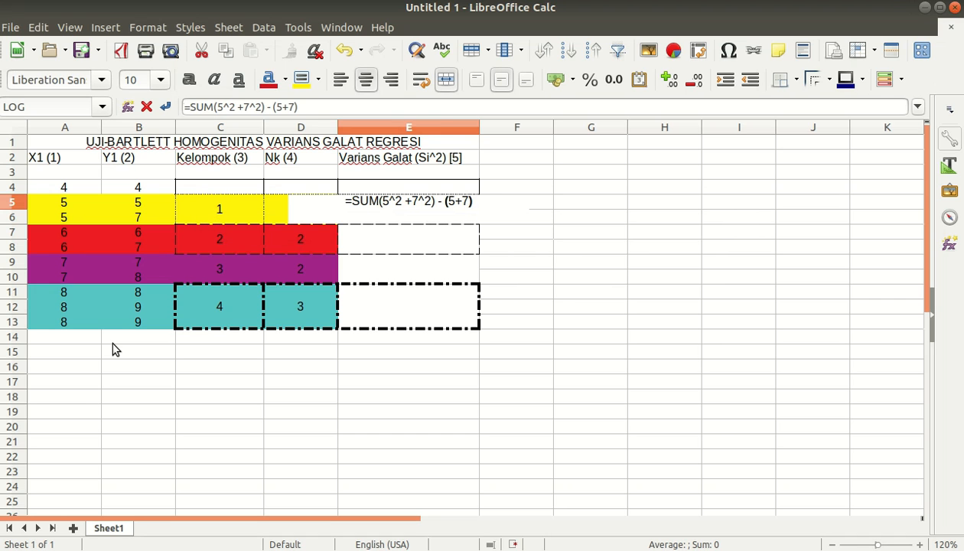
{"action": "type", "text": "/"}
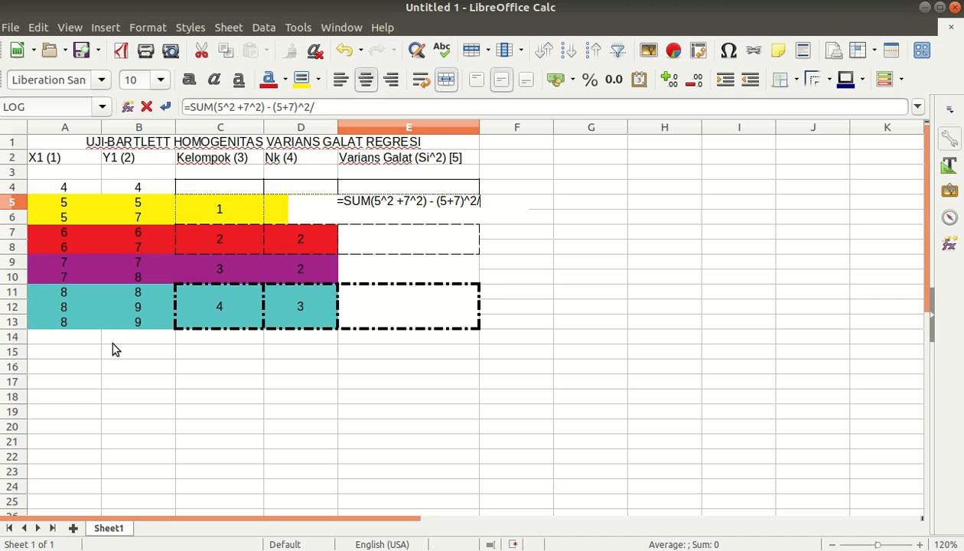
{"action": "type", "text": "2)"}
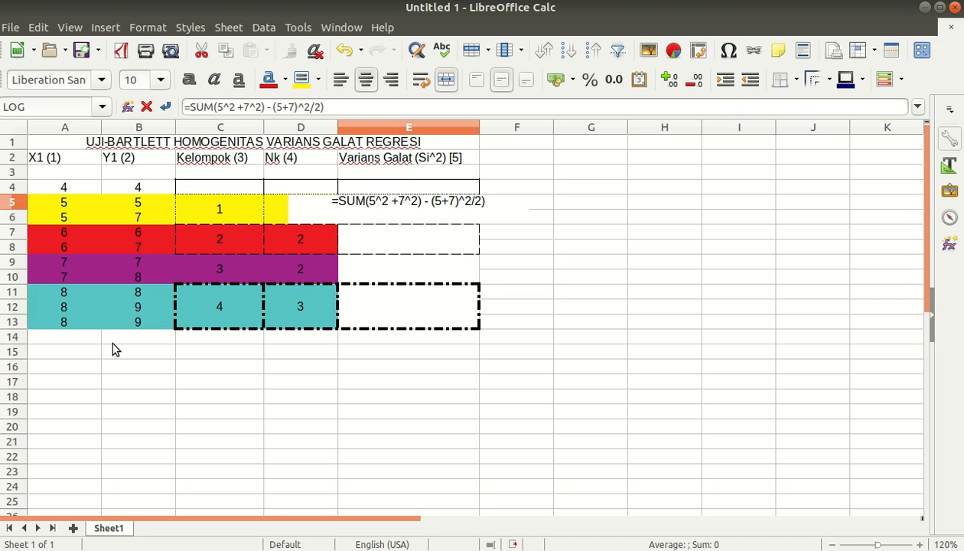
{"action": "type", "text": "/1)"}
{"action": "key", "text": "Return"}
{"action": "key", "text": "Return"}
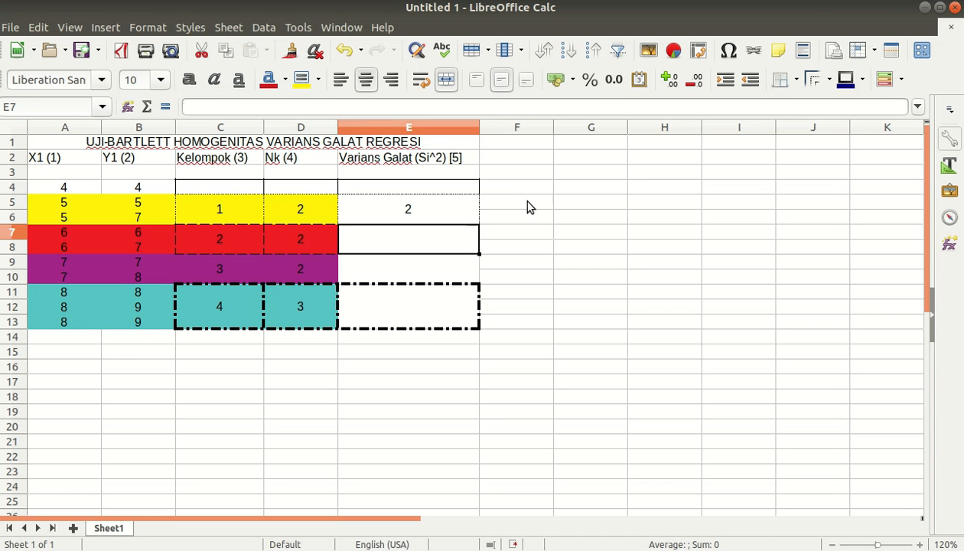
Format the error variance cells E5:E13 as numbers with two decimal places.
{"action": "left_click", "coordinate": [452, 205]}
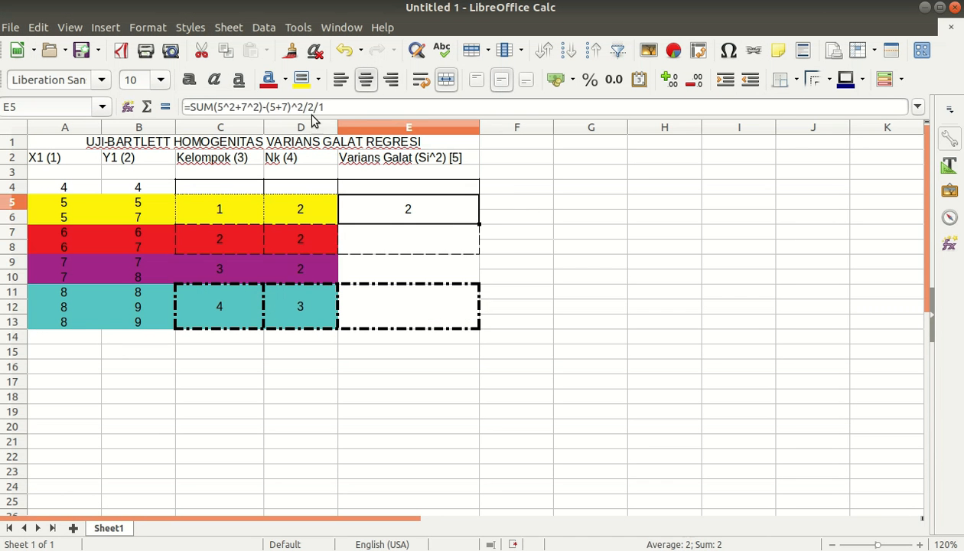
{"action": "left_click_drag", "start_coordinate": [428, 216], "coordinate": [430, 318]}
{"action": "right_click", "coordinate": [422, 208]}
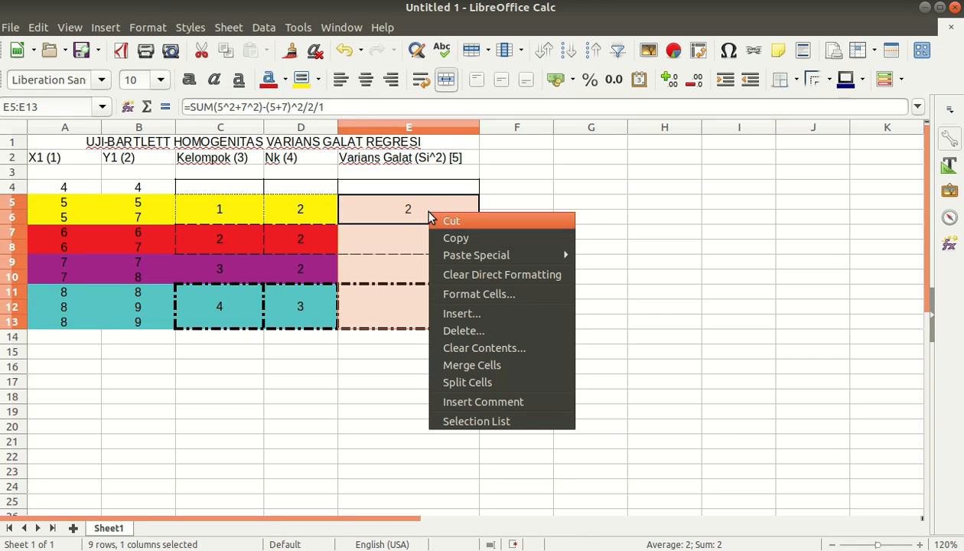
{"action": "key", "text": "Escape"}
{"action": "key", "text": "ctrl+1"}
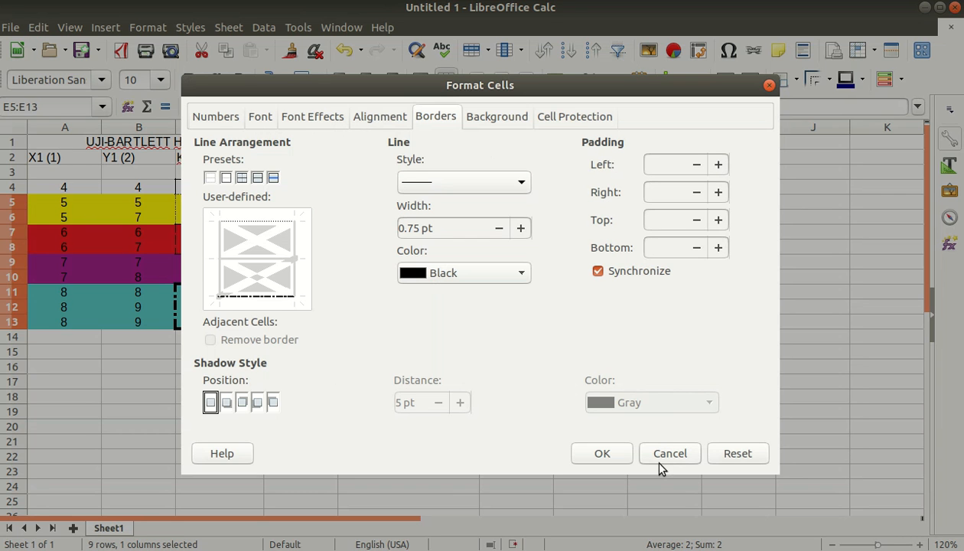
{"action": "left_click", "coordinate": [219, 118]}
{"action": "double_click", "coordinate": [367, 325]}
{"action": "left_click", "coordinate": [602, 453]}
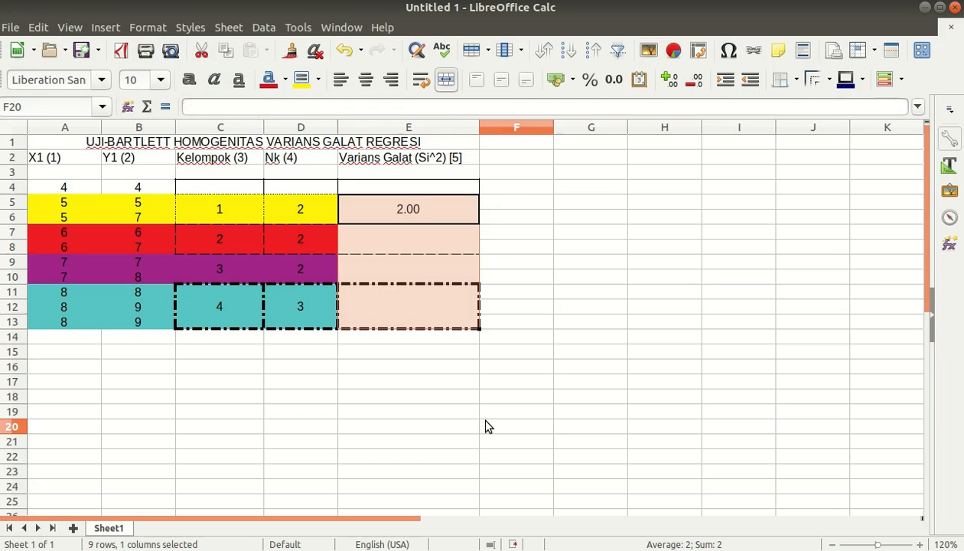
Try to fill the E5 variance formula down to E13, and undo the fill.
{"action": "left_click", "coordinate": [433, 219]}
{"action": "left_click_drag", "start_coordinate": [479, 223], "coordinate": [476, 328]}
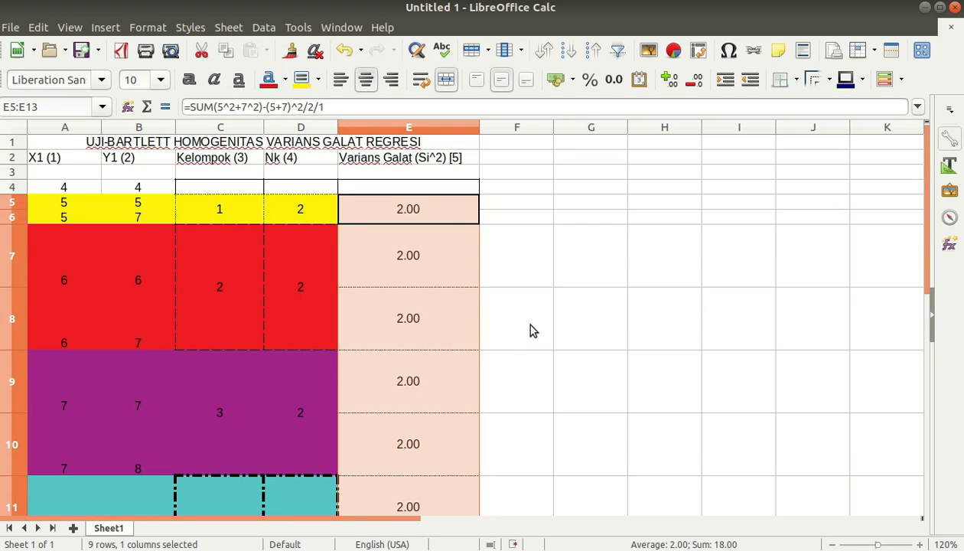
{"action": "key", "text": "ctrl+z"}
{"action": "left_click", "coordinate": [522, 320]}
{"action": "left_click", "coordinate": [416, 235]}
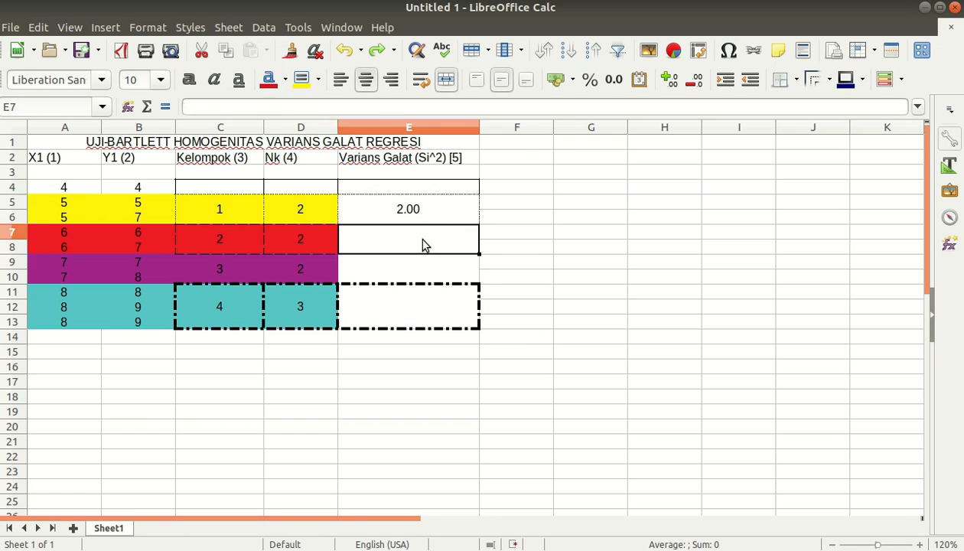
{"action": "left_click", "coordinate": [408, 222]}
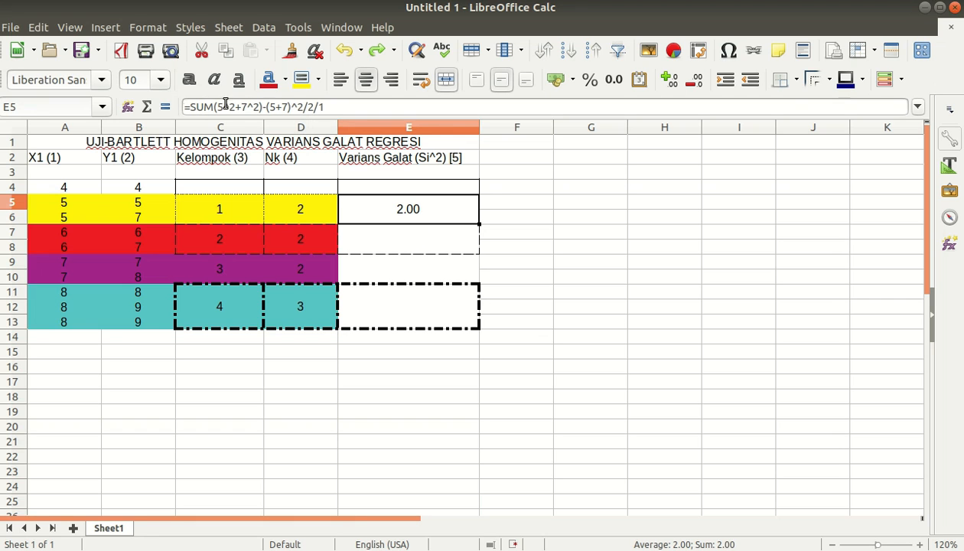
{"action": "left_click", "coordinate": [441, 248]}
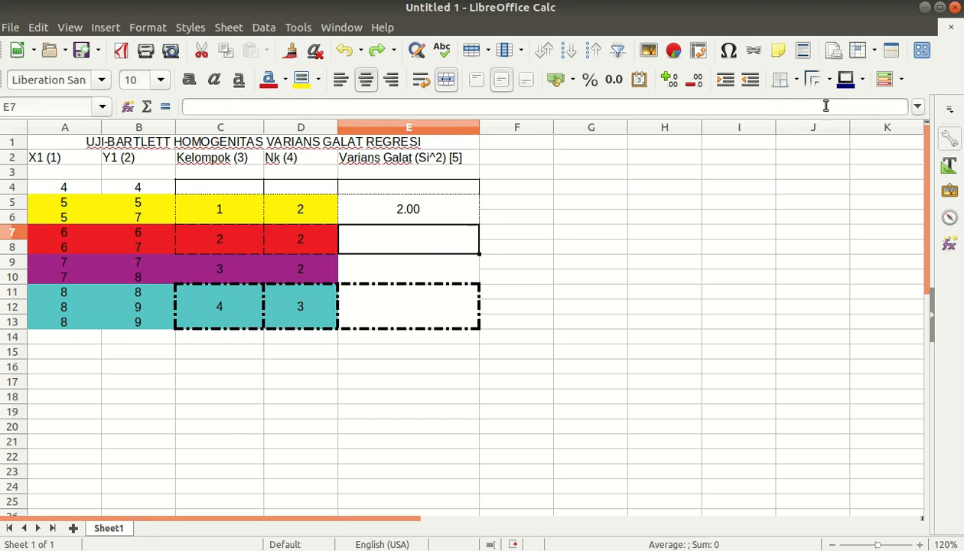
{"action": "left_click", "coordinate": [845, 52]}
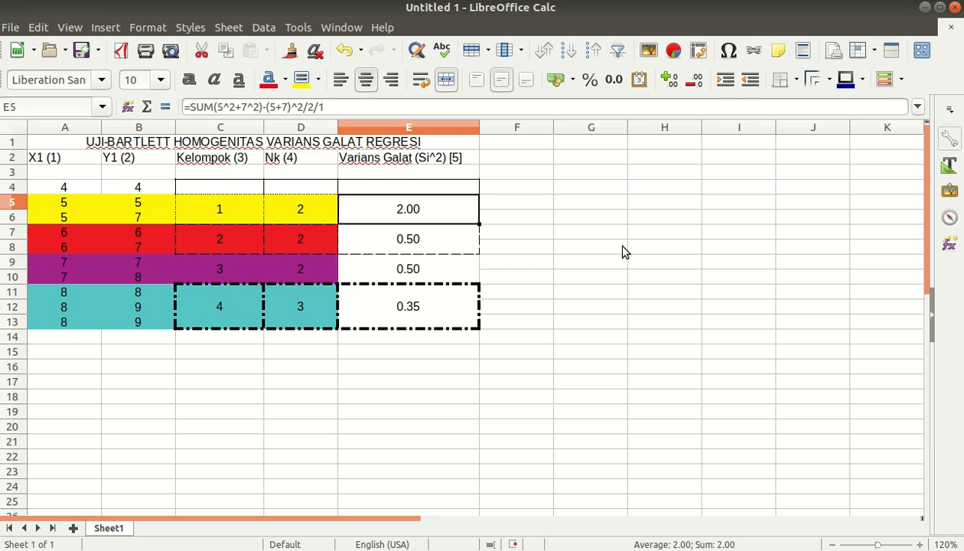
Inspect the error variance formulas for groups 1 to 4 in E5, E7, E9 and E11.
{"action": "left_click", "coordinate": [451, 234]}
{"action": "left_click", "coordinate": [447, 216]}
{"action": "left_click", "coordinate": [425, 239]}
{"action": "left_click", "coordinate": [431, 299]}
{"action": "left_click", "coordinate": [428, 274]}
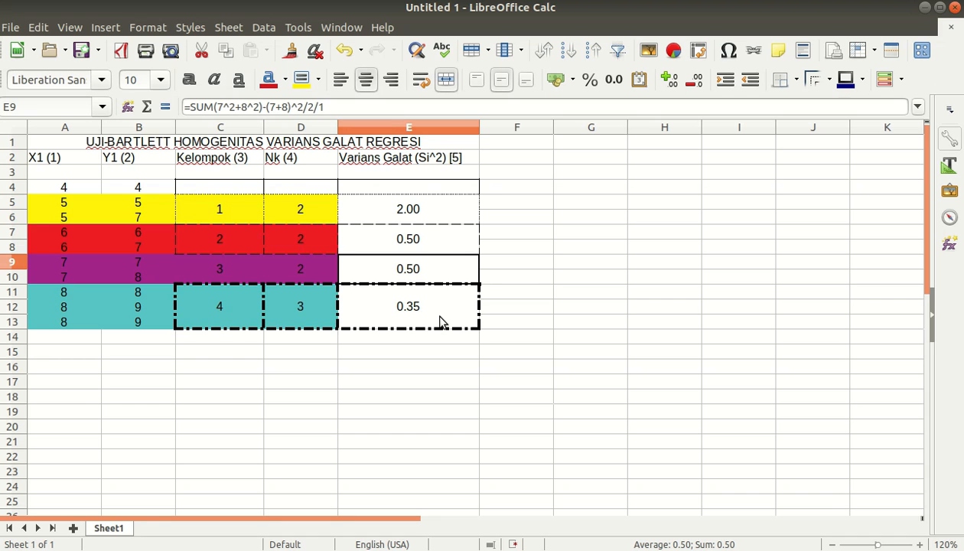
Recheck the error variance formulas of all four groups in the Varians Galat column.
{"action": "left_click", "coordinate": [426, 246]}
{"action": "left_click", "coordinate": [425, 259]}
{"action": "left_click", "coordinate": [433, 231]}
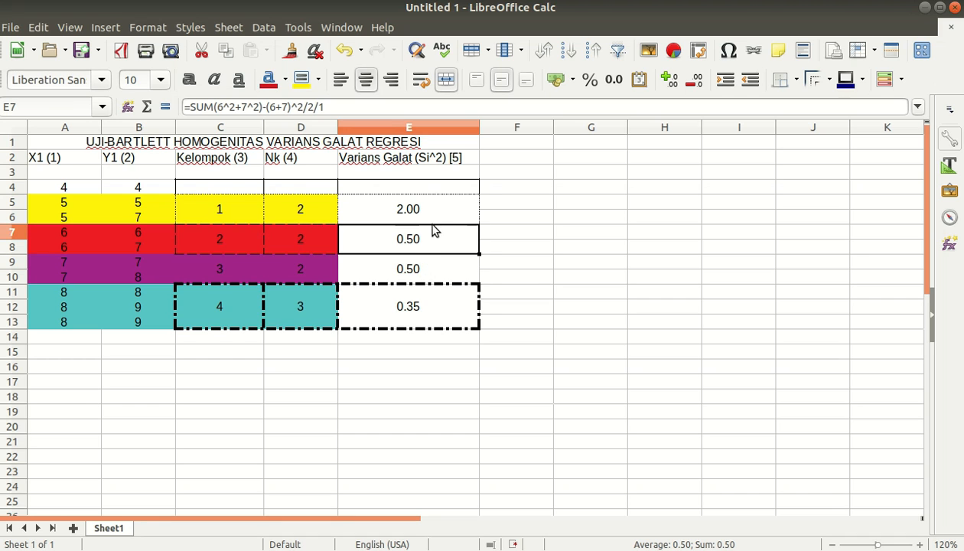
{"action": "left_click", "coordinate": [431, 217]}
{"action": "left_click", "coordinate": [425, 267]}
{"action": "left_click", "coordinate": [415, 307]}
{"action": "left_click", "coordinate": [416, 268]}
{"action": "left_click", "coordinate": [418, 243]}
{"action": "left_click", "coordinate": [419, 216]}
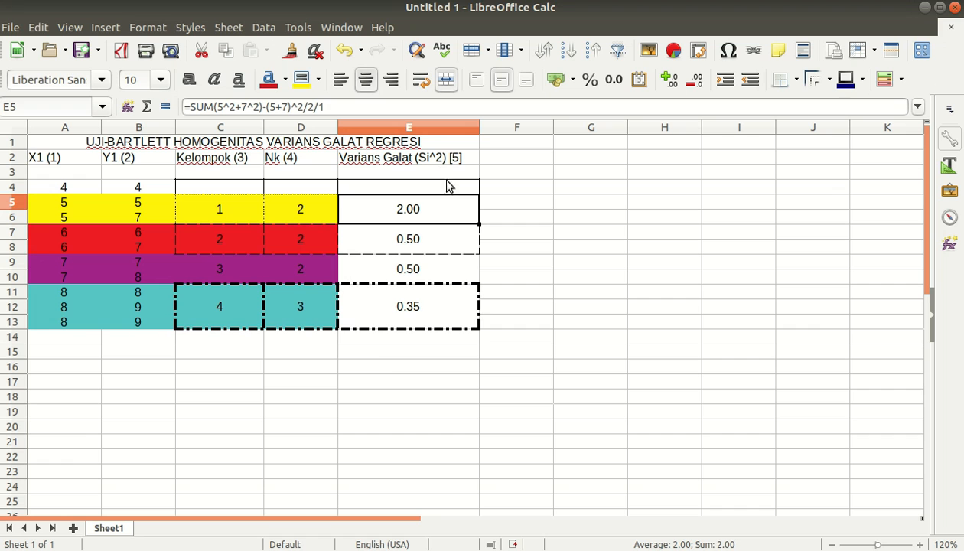
{"action": "scroll", "coordinate": [405, 373], "scroll_direction": "down", "scroll_amount": 4}
{"action": "scroll", "coordinate": [400, 375], "scroll_direction": "up", "scroll_amount": 2}
{"action": "scroll", "coordinate": [400, 376], "scroll_direction": "up", "scroll_amount": 2}
Enter the two-row header Kelompok in G2 and (K) in G3.
{"action": "left_click", "coordinate": [574, 161]}
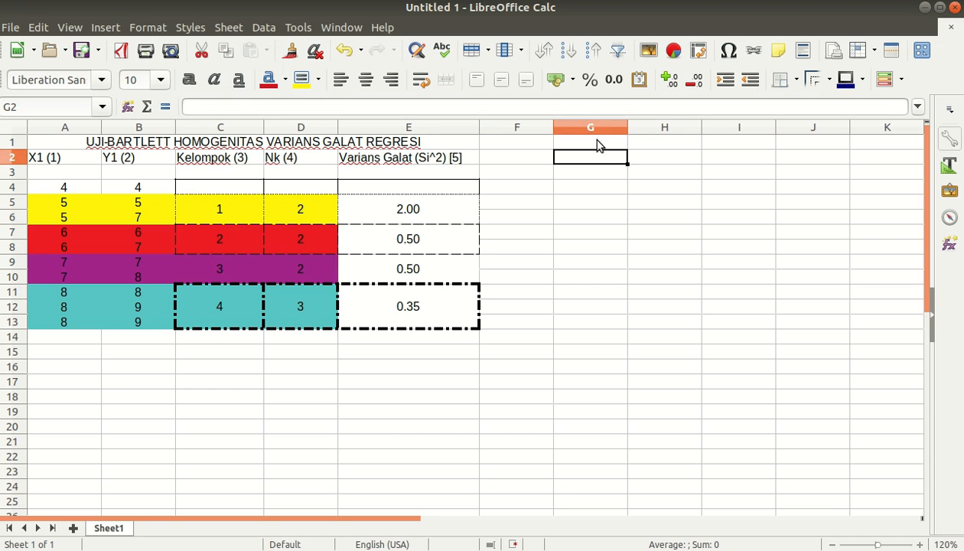
{"action": "left_click", "coordinate": [597, 145]}
{"action": "left_click", "coordinate": [593, 160]}
{"action": "type", "text": "Kelompok"}
{"action": "key", "text": "Return"}
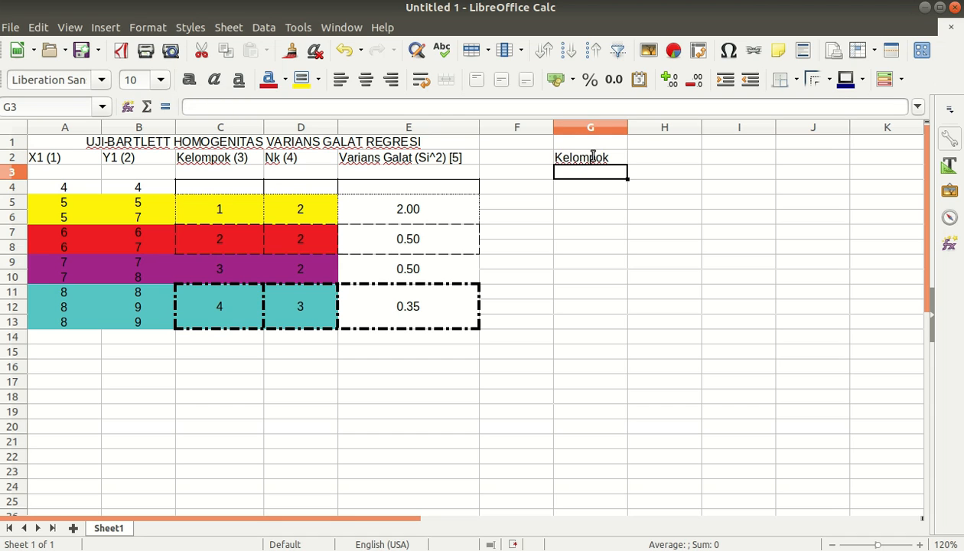
{"action": "type", "text": "K"}
{"action": "key", "text": "BackSpace"}
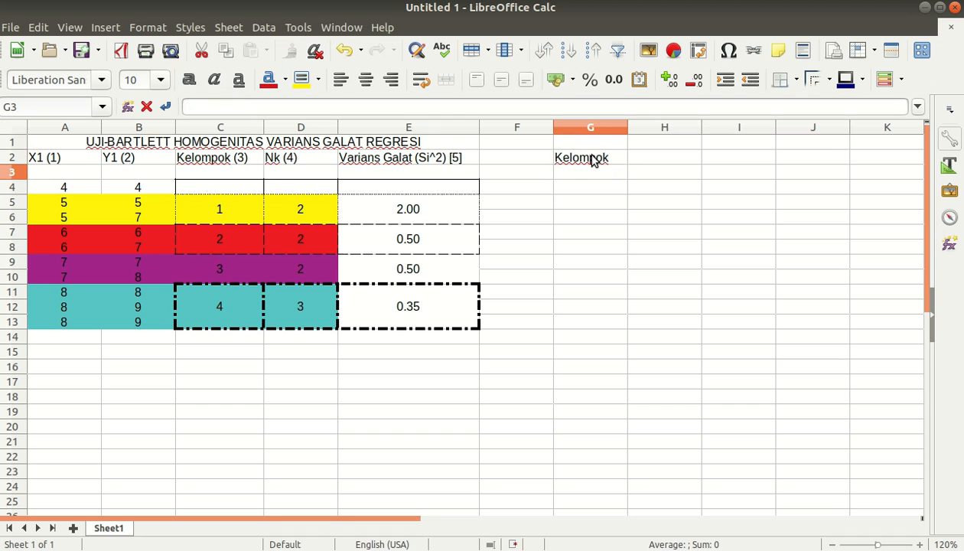
{"action": "type", "text": "(K"}
{"action": "key", "text": "Return"}
List group numbers 1 to 4 in G4:G7 and label G8 as Jumlah.
{"action": "type", "text": "1"}
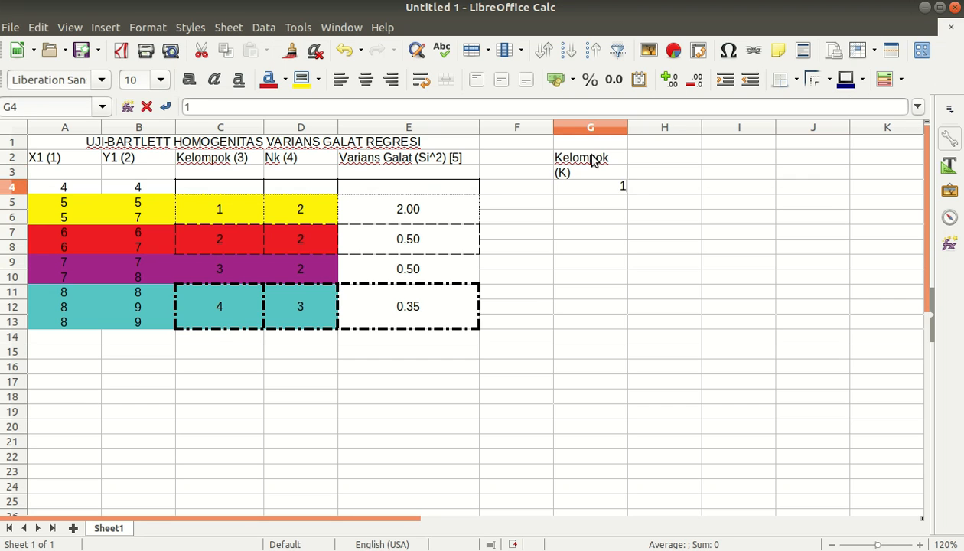
{"action": "key", "text": "Return"}
{"action": "type", "text": "2"}
{"action": "key", "text": "Return"}
{"action": "type", "text": "3"}
{"action": "key", "text": "Return"}
{"action": "type", "text": "4"}
{"action": "key", "text": "Tab"}
{"action": "key", "text": "Return"}
{"action": "type", "text": "Jumlah"}
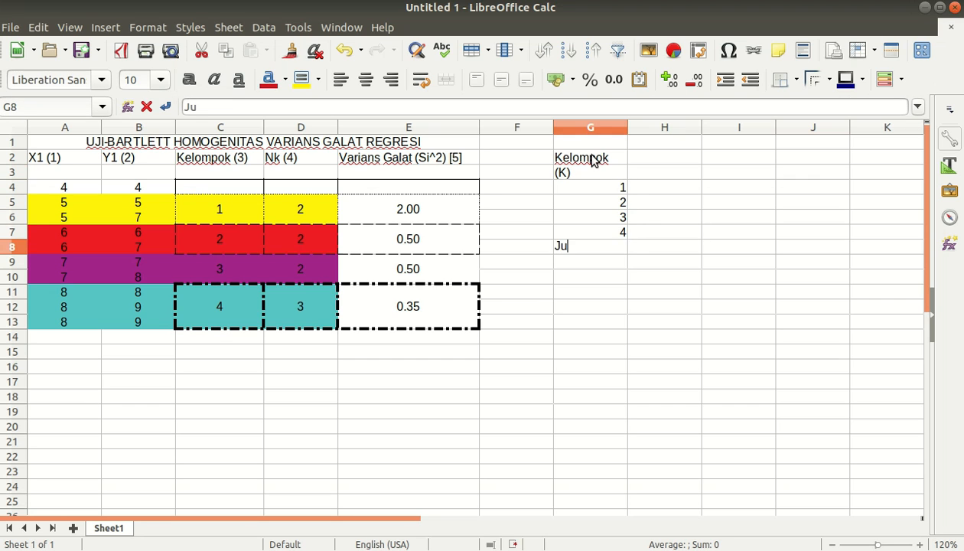
Enter the two-row header dk in H2 and (nk - 1) in H3.
{"action": "key", "text": "Tab"}
{"action": "key", "text": "Up"}
{"action": "key", "text": "Up"}
{"action": "key", "text": "Up"}
{"action": "key", "text": "Up"}
{"action": "key", "text": "Up"}
{"action": "key", "text": "Up"}
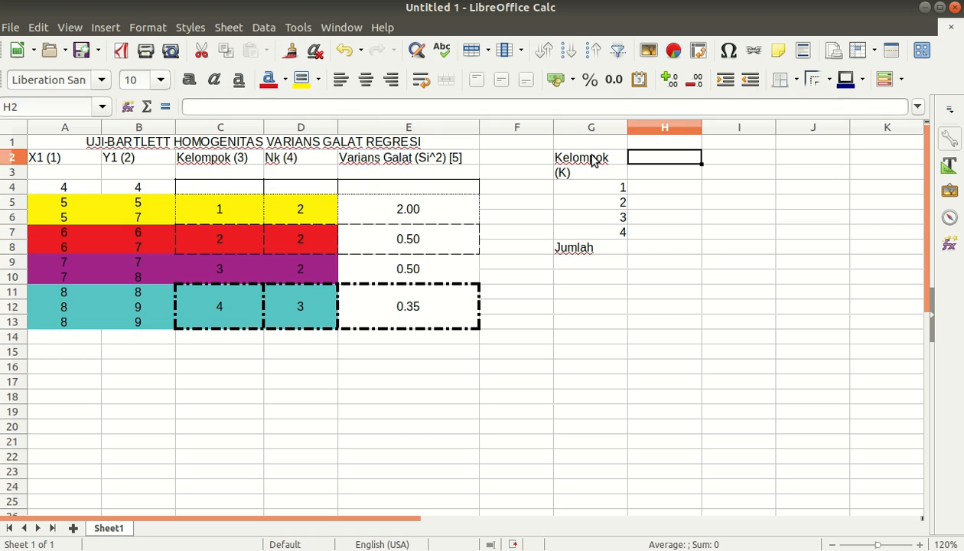
{"action": "type", "text": "dk"}
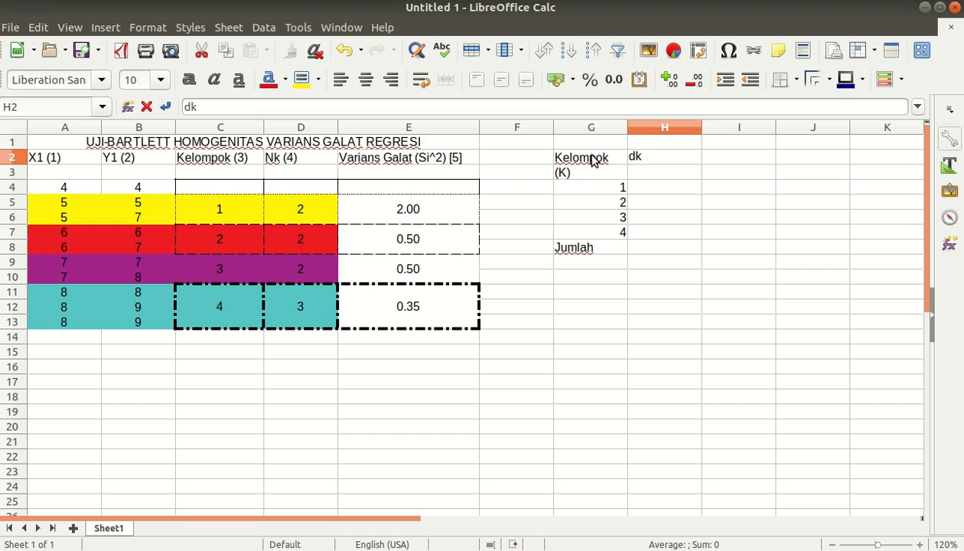
{"action": "key", "text": "Return"}
{"action": "type", "text": "(nk - 1"}
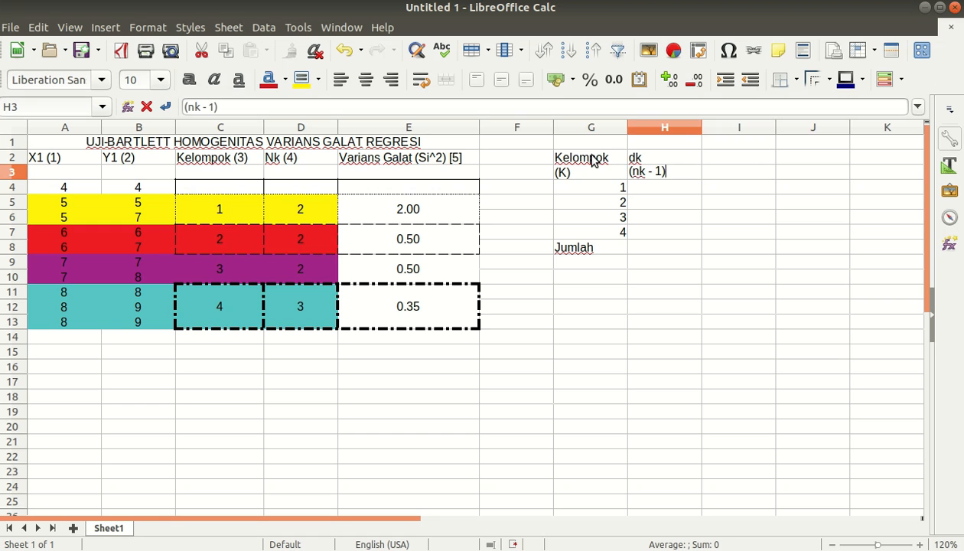
{"action": "key", "text": "Return"}
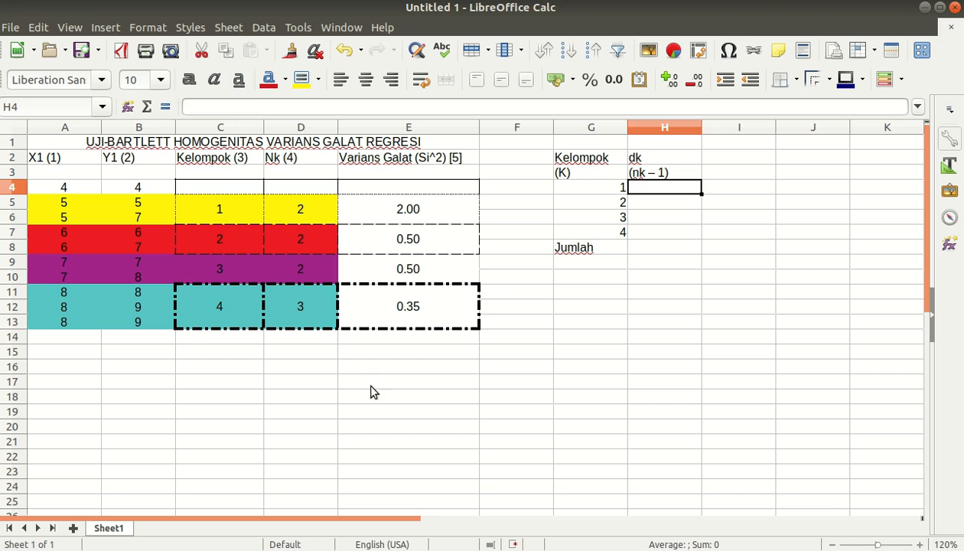
Fill H4:H7 with the dk values 1, 1, 1 and 2, and enter the total 5 in H8 in red.
{"action": "type", "text": "1"}
{"action": "key", "text": "Return"}
{"action": "type", "text": "1"}
{"action": "key", "text": "Return"}
{"action": "type", "text": "1"}
{"action": "key", "text": "Return"}
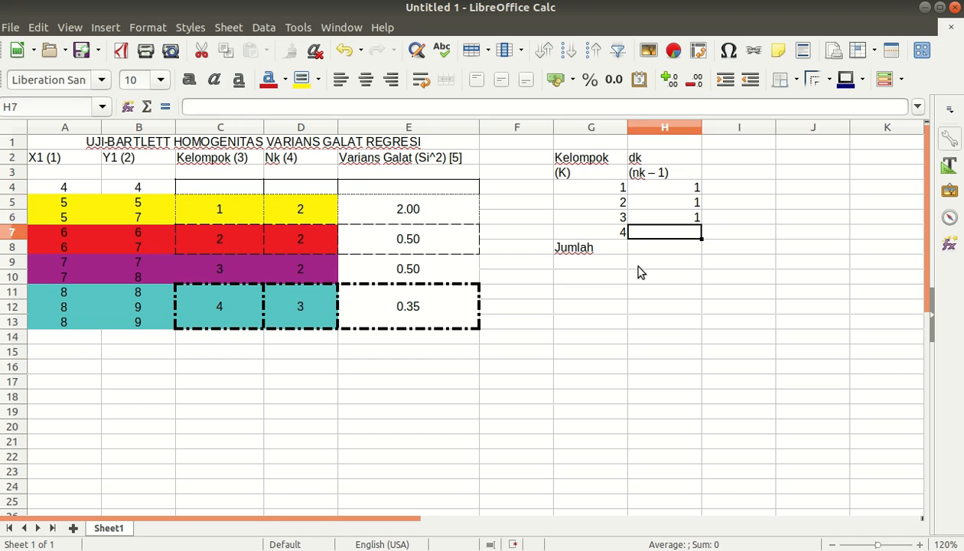
{"action": "type", "text": "2"}
{"action": "key", "text": "Return"}
{"action": "type", "text": "5"}
{"action": "key", "text": "Tab"}
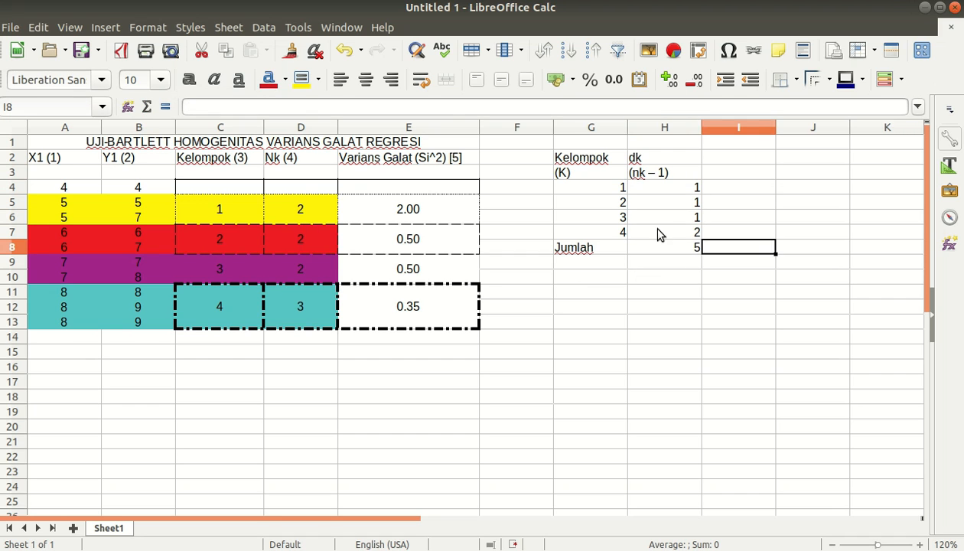
{"action": "left_click", "coordinate": [645, 248]}
{"action": "left_click", "coordinate": [268, 76]}
Add the column header Log Si^2 in I2.
{"action": "left_click", "coordinate": [727, 162]}
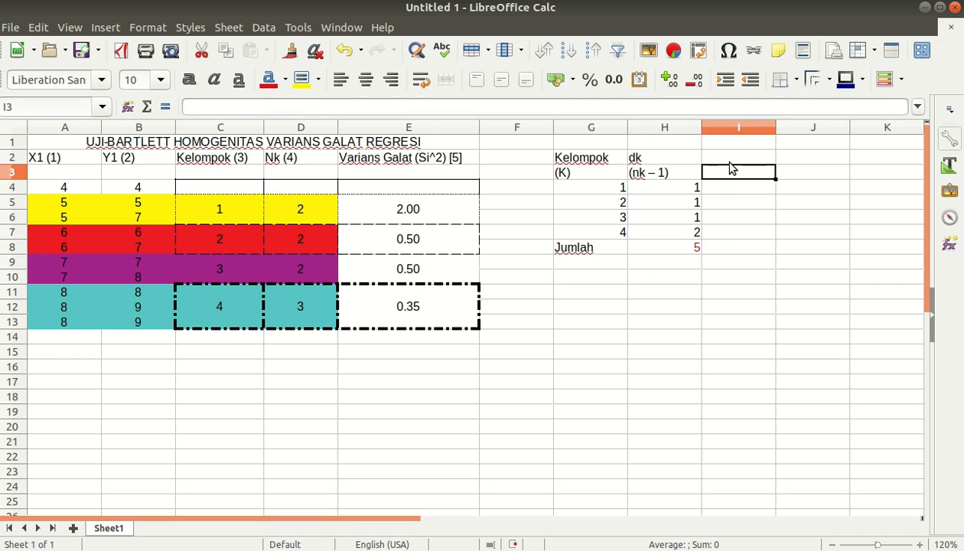
{"action": "type", "text": "Log"}
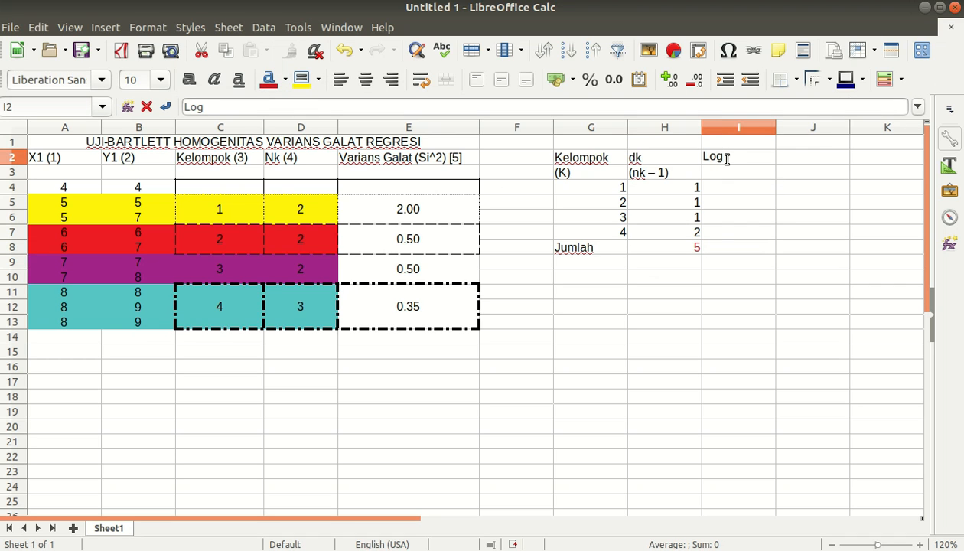
{"action": "type", "text": " Si^2"}
{"action": "left_click", "coordinate": [747, 177]}
{"action": "left_click", "coordinate": [748, 161]}
{"action": "left_click", "coordinate": [733, 179]}
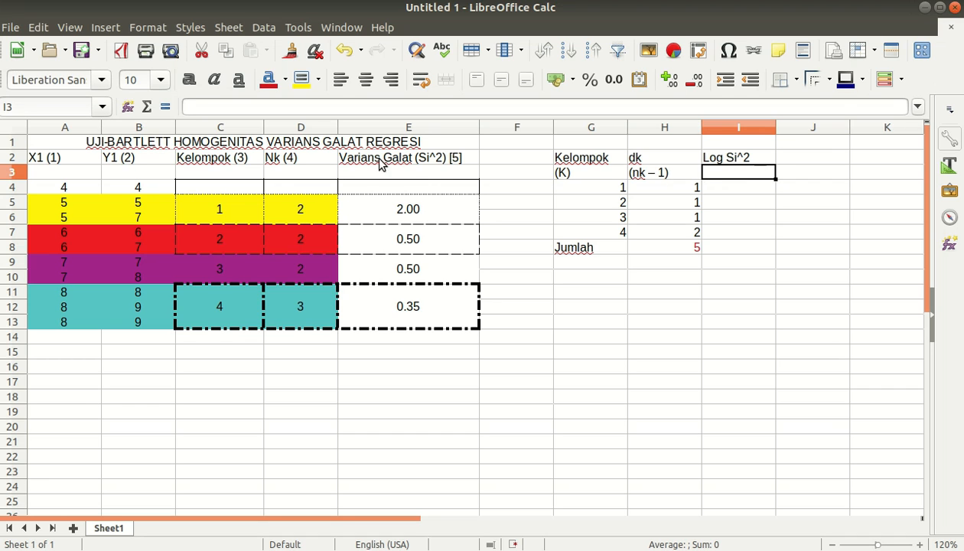
Enter the log variance formulas =LOG(E5) in I4 and =LOG(E7) in I5.
{"action": "left_click", "coordinate": [739, 187]}
{"action": "type", "text": "="}
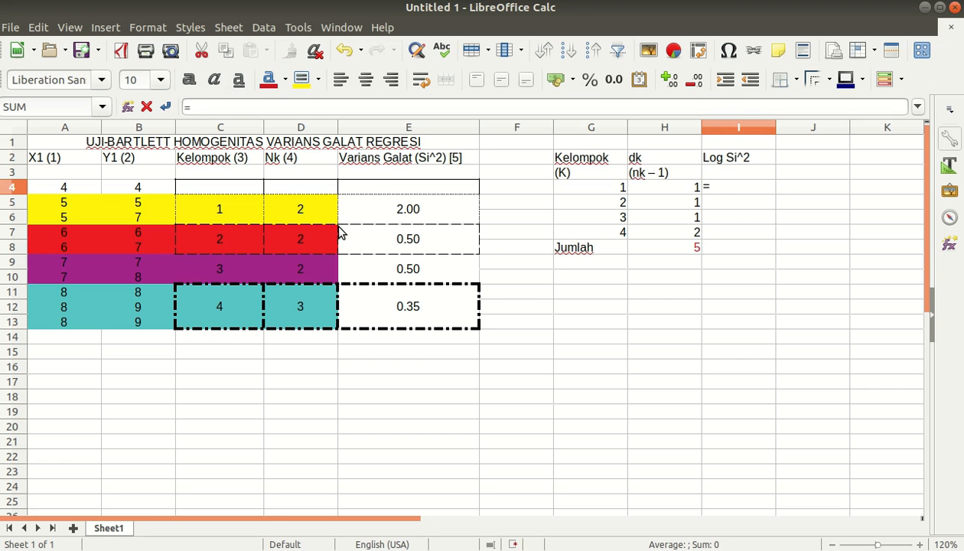
{"action": "type", "text": "LOG("}
{"action": "left_click", "coordinate": [427, 212]}
{"action": "key", "text": "Return"}
{"action": "left_click", "coordinate": [746, 191]}
{"action": "left_click", "coordinate": [748, 206]}
{"action": "type", "text": "=LOG("}
{"action": "left_click", "coordinate": [444, 248]}
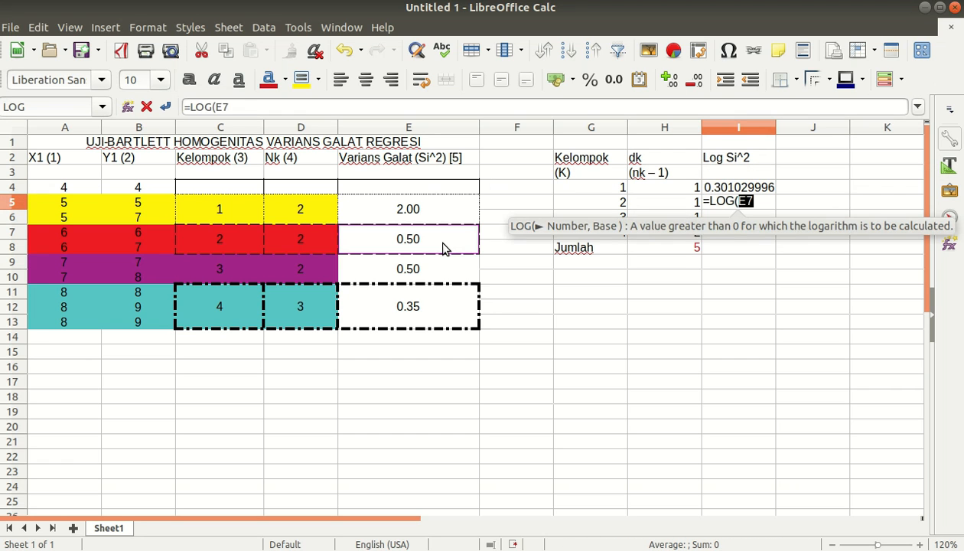
{"action": "type", "text": ")"}
{"action": "key", "text": "Return"}
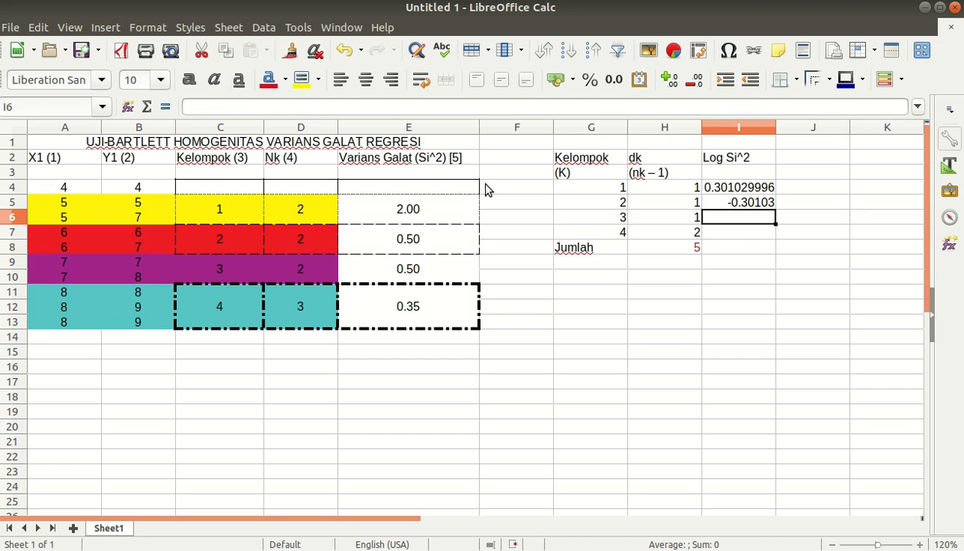
Enter the log variance formulas =LOG(E9) in I6 and =LOG(E11) in I7.
{"action": "left_click", "coordinate": [766, 206]}
{"action": "left_click", "coordinate": [762, 219]}
{"action": "type", "text": "="}
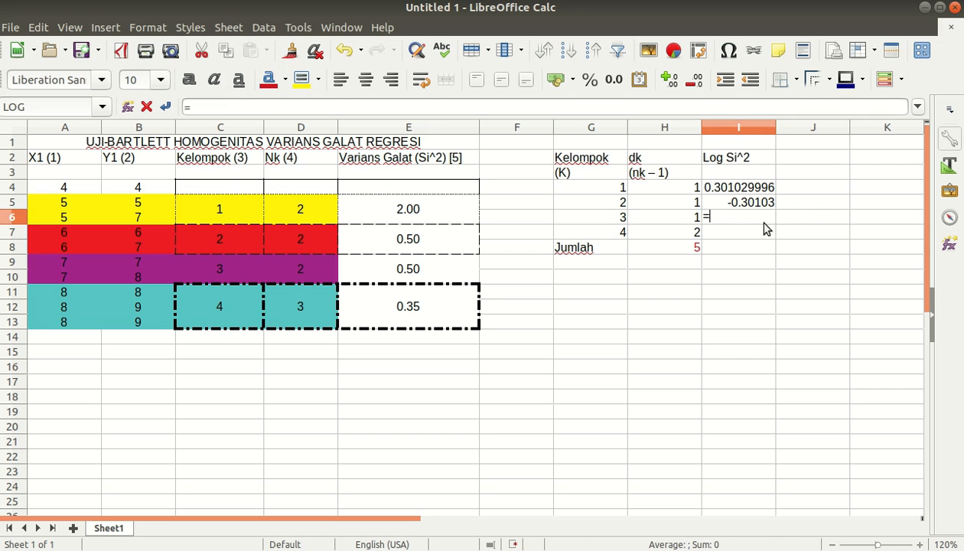
{"action": "type", "text": "LOG("}
{"action": "left_click", "coordinate": [425, 270]}
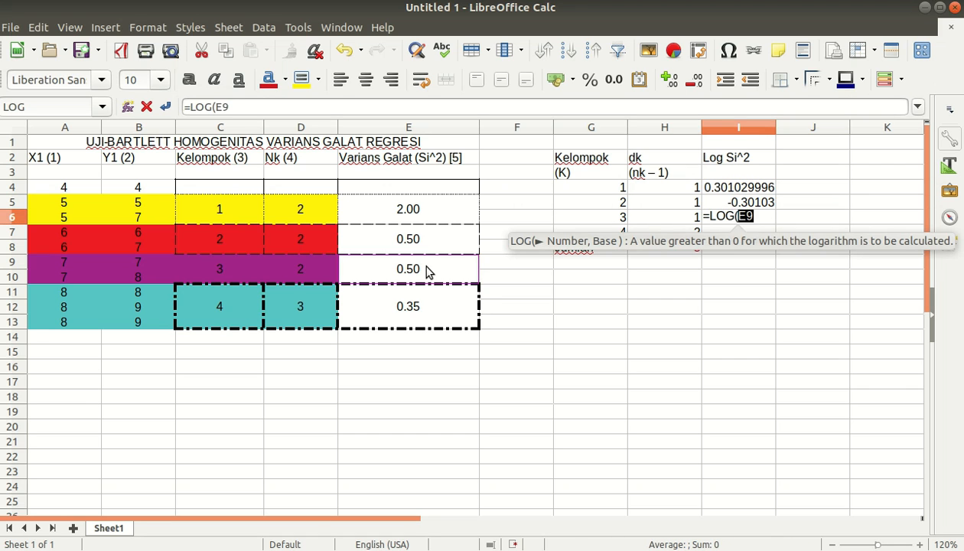
{"action": "key", "text": "Return"}
{"action": "left_click", "coordinate": [754, 232]}
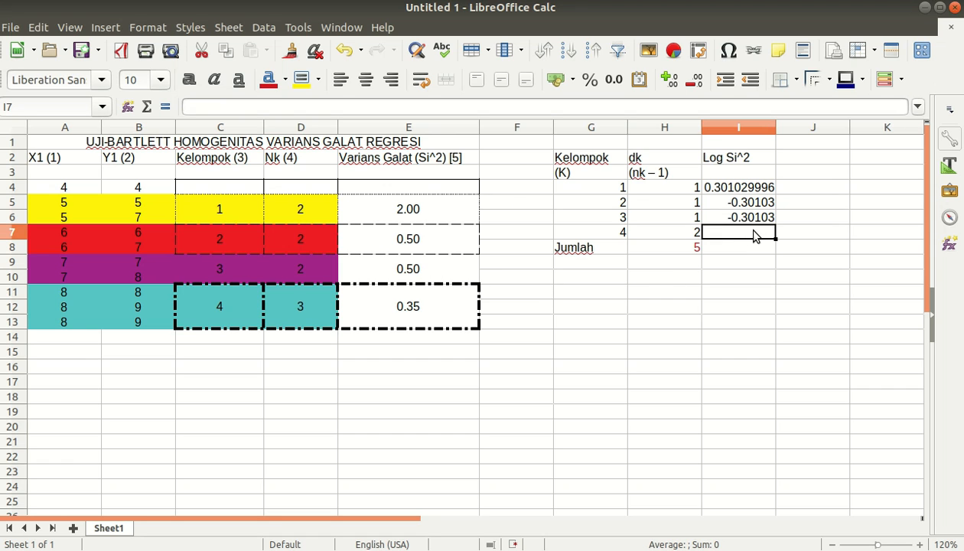
{"action": "type", "text": "=LOG("}
{"action": "left_click", "coordinate": [433, 303]}
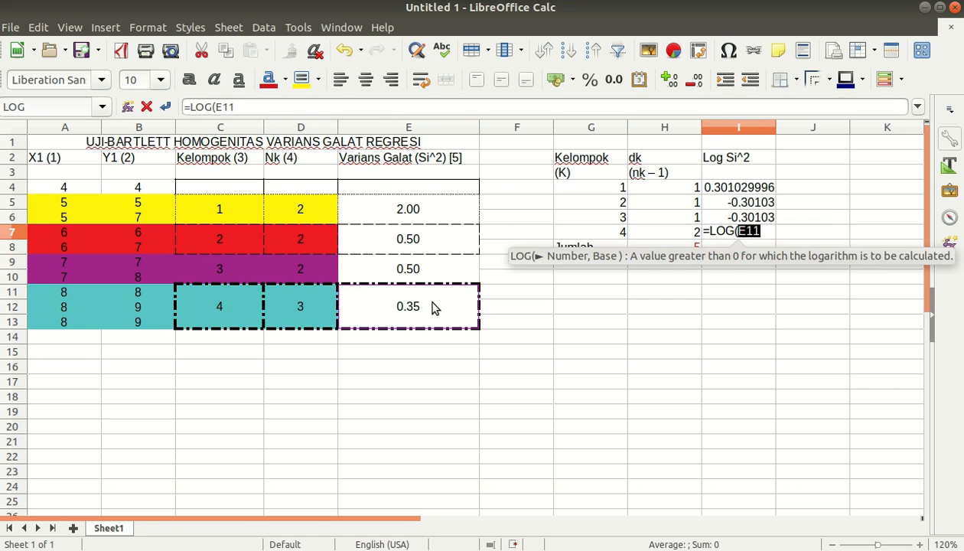
{"action": "type", "text": ")"}
{"action": "key", "text": "Return"}
Format the log variance cells I4:I7 as numbers with three decimal places.
{"action": "left_click_drag", "start_coordinate": [756, 188], "coordinate": [750, 230]}
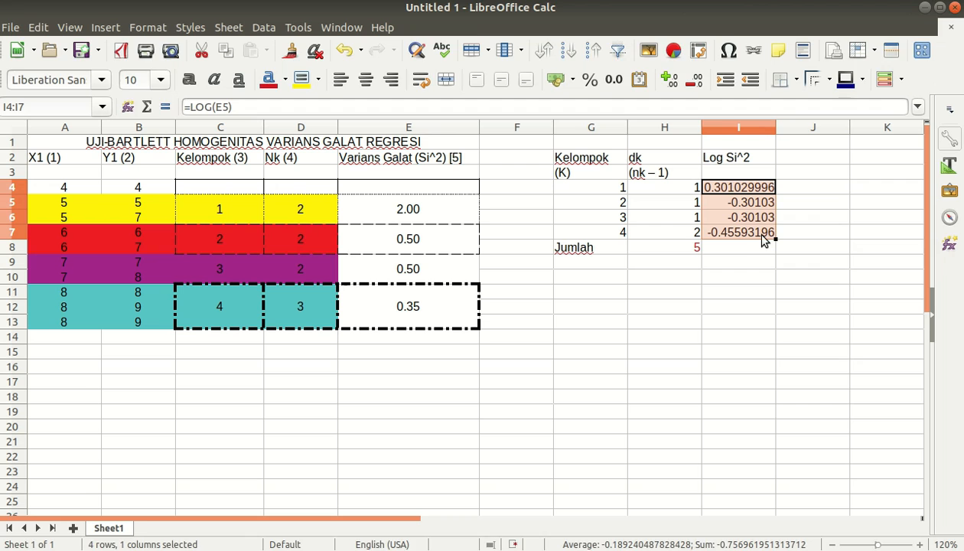
{"action": "right_click", "coordinate": [751, 222]}
{"action": "left_click", "coordinate": [783, 300]}
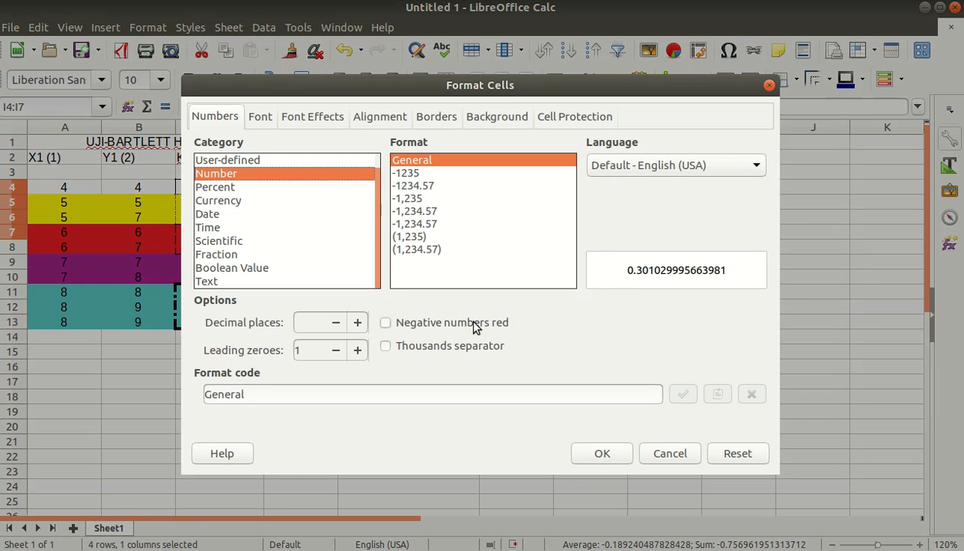
{"action": "left_click", "coordinate": [358, 322]}
{"action": "left_click", "coordinate": [358, 322]}
{"action": "left_click", "coordinate": [357, 322]}
{"action": "left_click", "coordinate": [626, 455]}
{"action": "left_click", "coordinate": [664, 381]}
Add the column header Dki(Log Si^2) in J2.
{"action": "left_click", "coordinate": [803, 161]}
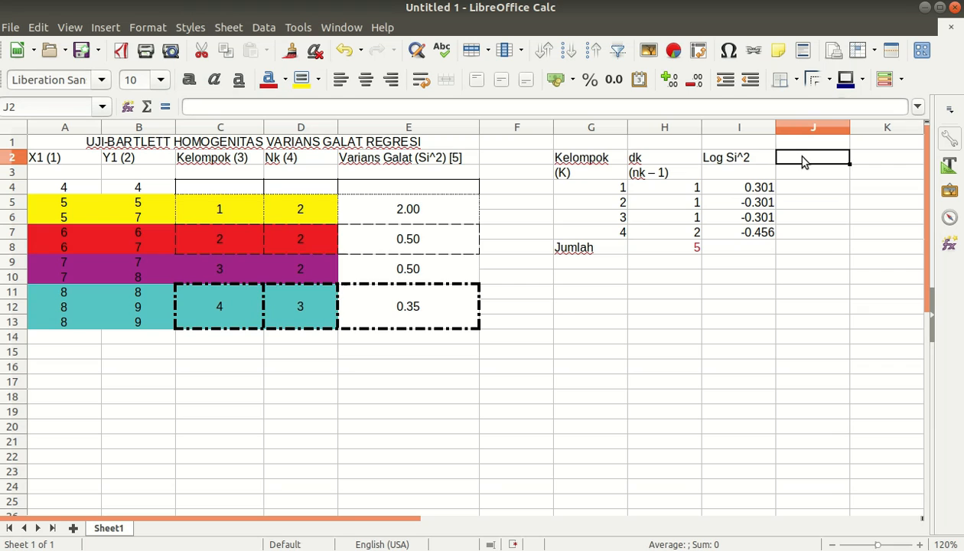
{"action": "type", "text": "DK"}
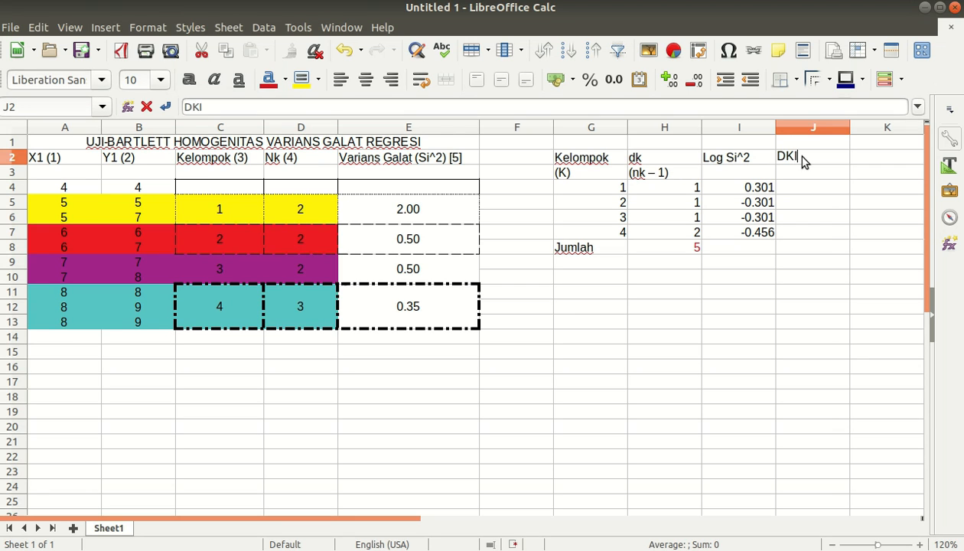
{"action": "type", "text": "i(LOG"}
{"action": "key", "text": "BackSpace"}
{"action": "key", "text": "BackSpace"}
{"action": "type", "text": "og Si^2"}
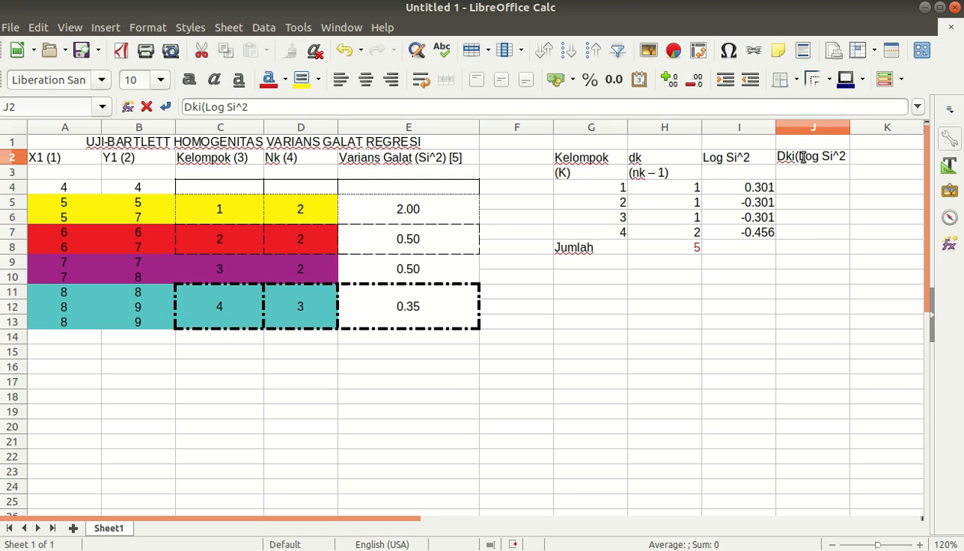
{"action": "type", "text": ")"}
{"action": "key", "text": "Return"}
Enter =SUM(H4*I4) in J4 and fill the formula down to J7.
{"action": "key", "text": "Return"}
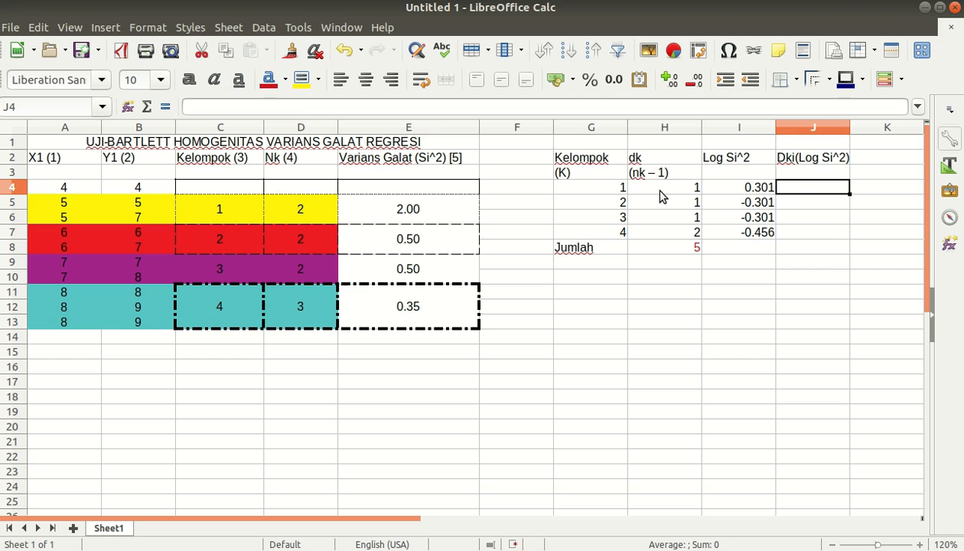
{"action": "type", "text": "=SUM("}
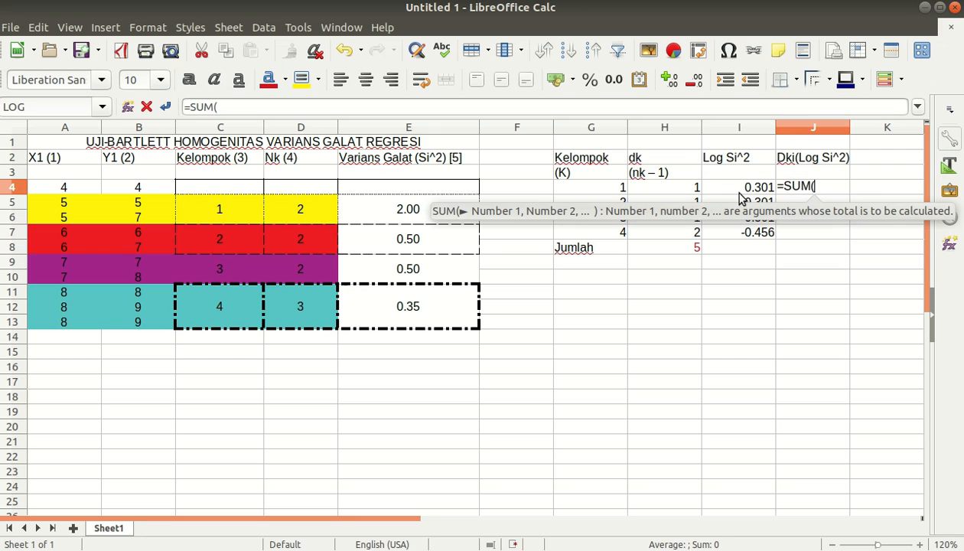
{"action": "left_click", "coordinate": [684, 194]}
{"action": "type", "text": "*"}
{"action": "left_click", "coordinate": [724, 194]}
{"action": "type", "text": ")"}
{"action": "key", "text": "Return"}
{"action": "left_click", "coordinate": [827, 189]}
{"action": "left_click_drag", "start_coordinate": [848, 194], "coordinate": [842, 233]}
Format the Dki(Log Si^2) cells J4:J7 as numbers with three decimal places.
{"action": "left_click_drag", "start_coordinate": [813, 187], "coordinate": [813, 232]}
{"action": "right_click", "coordinate": [778, 187]}
{"action": "left_click", "coordinate": [525, 309]}
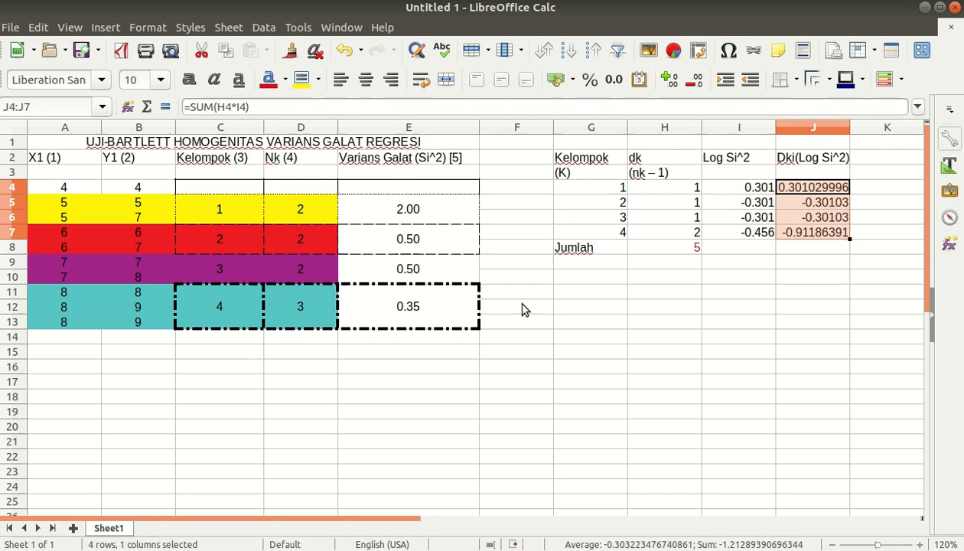
{"action": "key", "text": "ctrl+1"}
{"action": "left_click", "coordinate": [359, 321]}
{"action": "left_click", "coordinate": [359, 321]}
{"action": "left_click", "coordinate": [609, 454]}
{"action": "left_click", "coordinate": [813, 337]}
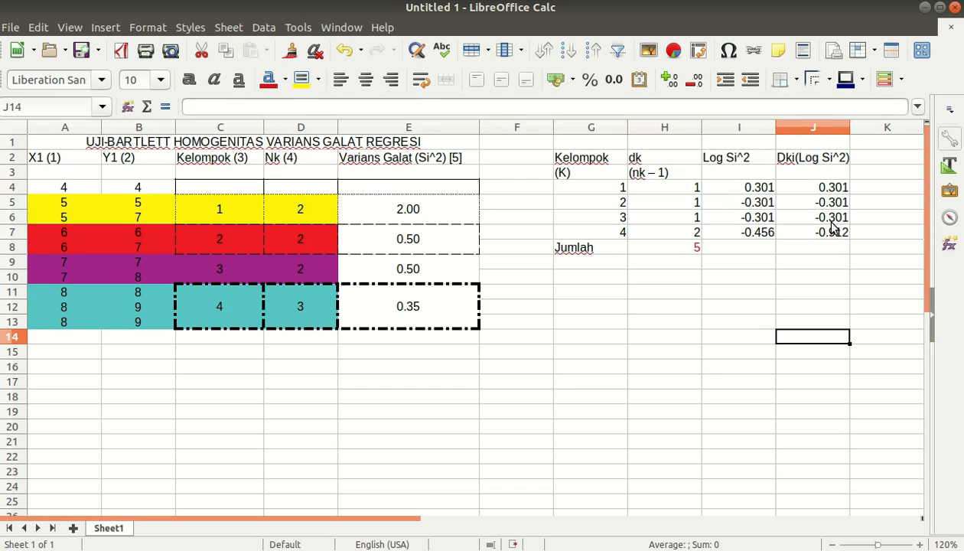
Add the column header DKi(Si^2) in K2.
{"action": "left_click", "coordinate": [880, 158]}
{"action": "type", "text": "DKi(Si^2)"}
{"action": "key", "text": "Return"}
Enter =SUM(H4*E5) in K4 to compute the first group's DKi(Si^2) value.
{"action": "key", "text": "Return"}
{"action": "type", "text": "=SUM"}
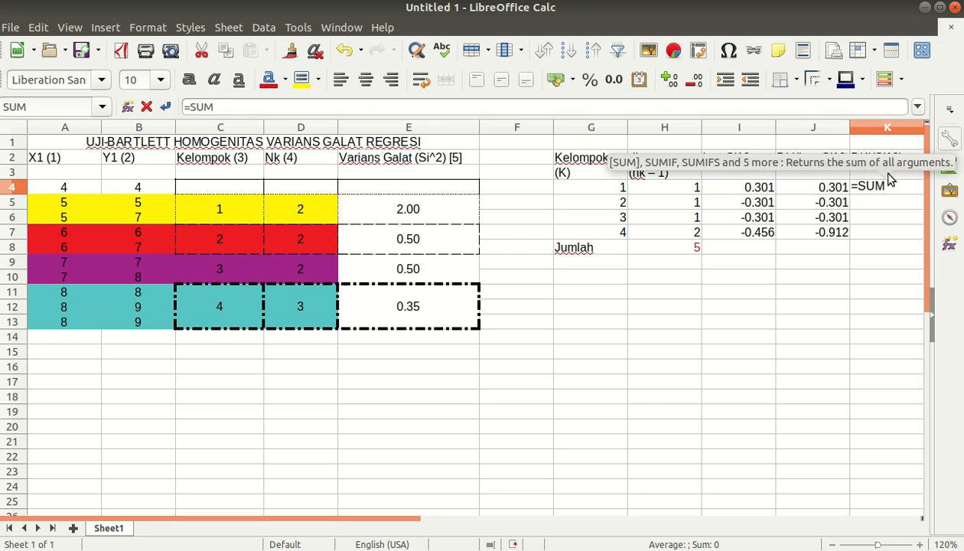
{"action": "type", "text": "("}
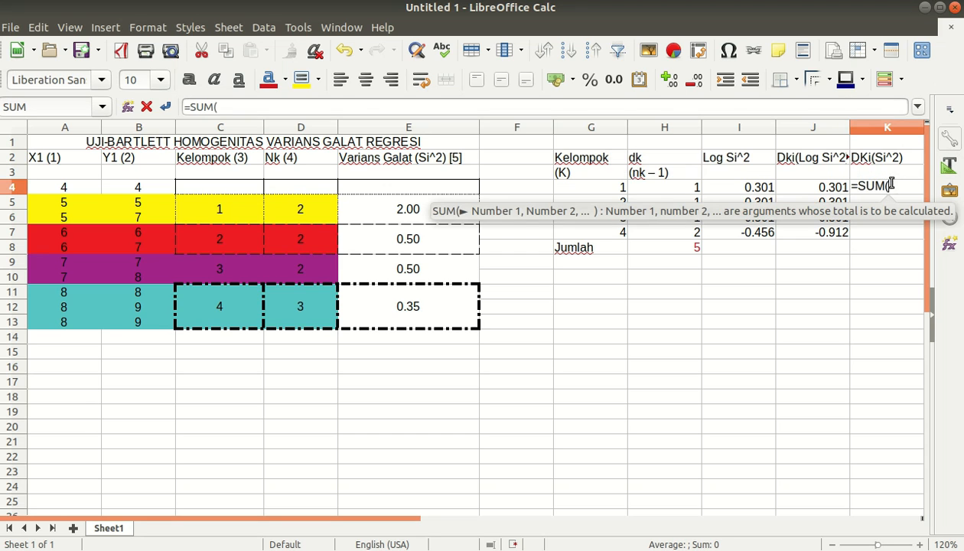
{"action": "left_click", "coordinate": [671, 192]}
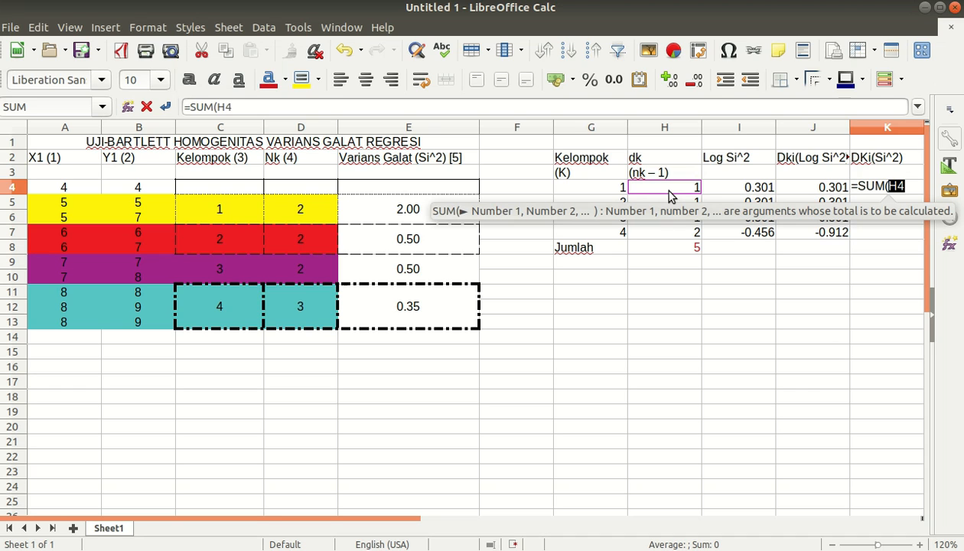
{"action": "type", "text": "*"}
{"action": "left_click", "coordinate": [408, 217]}
{"action": "type", "text": ")"}
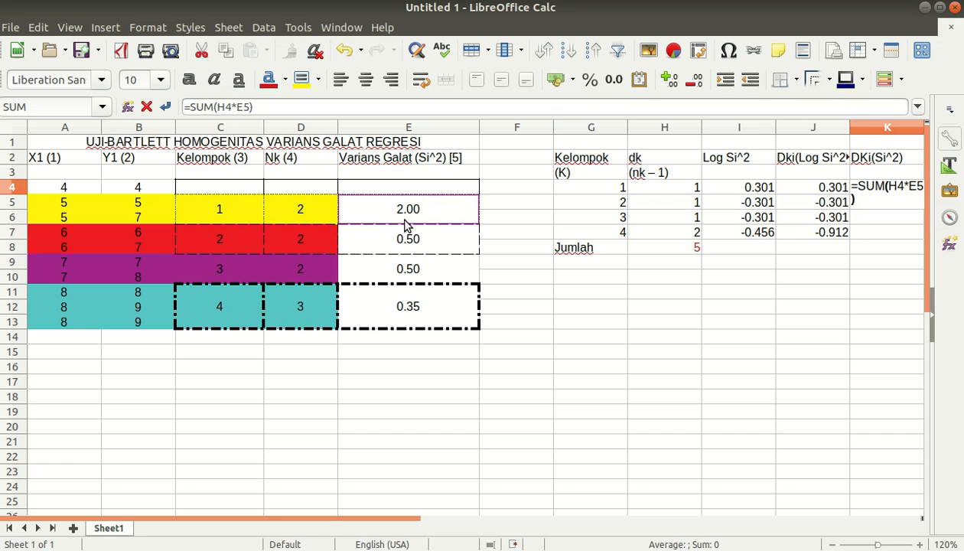
{"action": "key", "text": "Return"}
Enter =SUM(H5*E7) in K5 for the second group's DKi(Si^2) value.
{"action": "left_click_drag", "start_coordinate": [400, 519], "coordinate": [433, 511]}
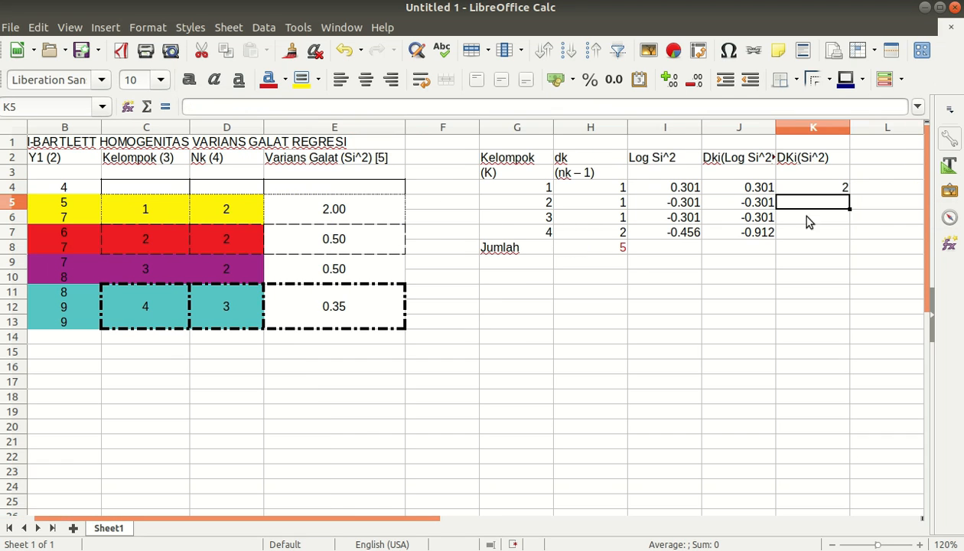
{"action": "type", "text": "="}
{"action": "type", "text": "SUN"}
{"action": "key", "text": "BackSpace"}
{"action": "type", "text": "M("}
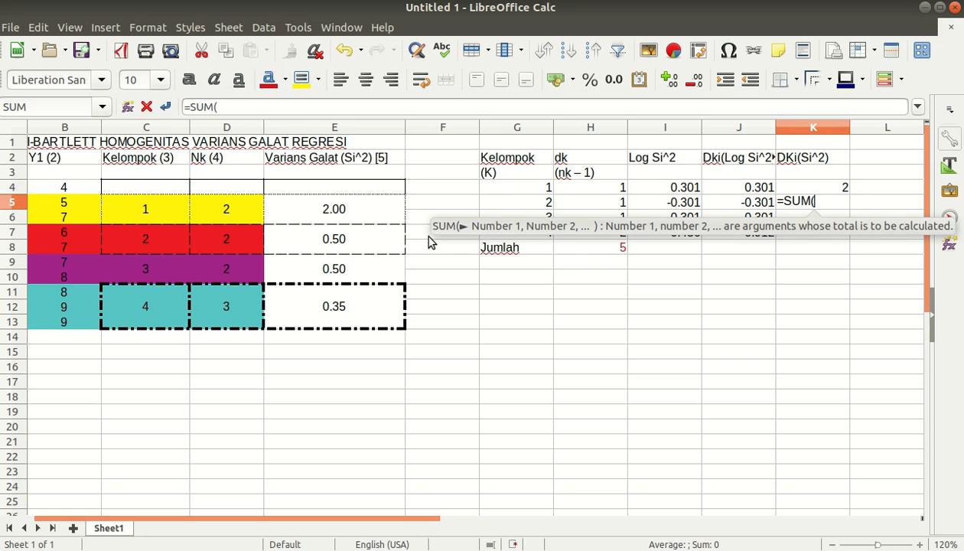
{"action": "left_click", "coordinate": [605, 207]}
{"action": "type", "text": "*"}
{"action": "left_click", "coordinate": [297, 242]}
{"action": "key", "text": "Return"}
Enter =SUM(I6*E9) in K6 for the third group.
{"action": "type", "text": "=SUM("}
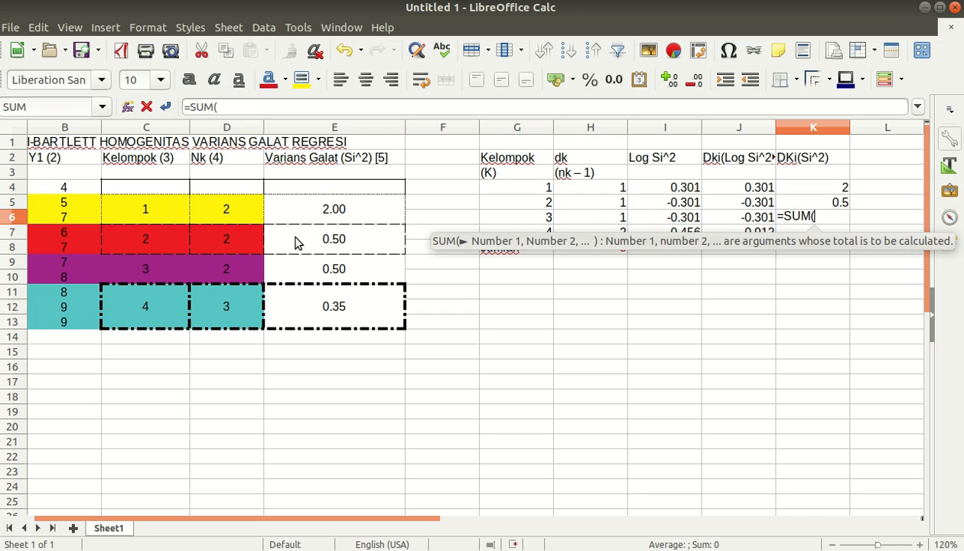
{"action": "left_click", "coordinate": [674, 218]}
{"action": "type", "text": "*"}
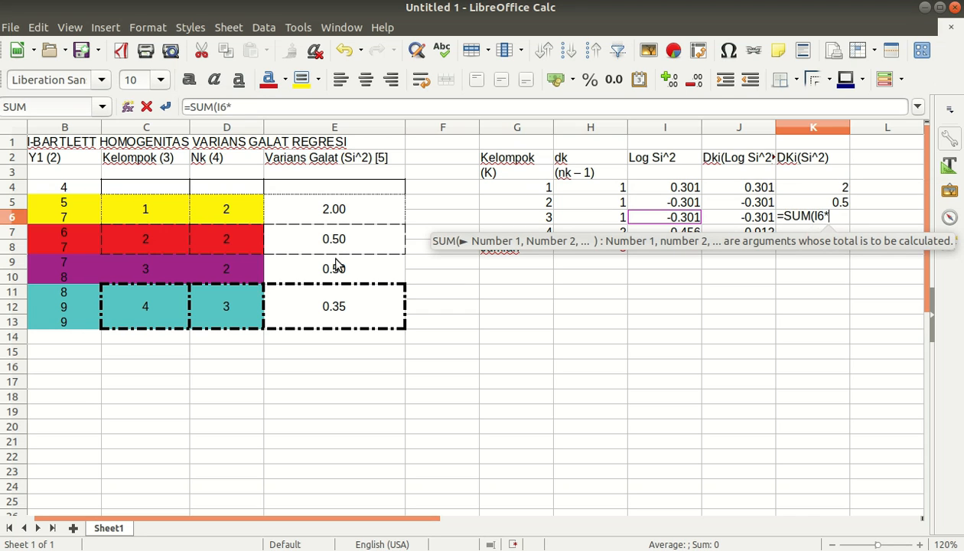
{"action": "left_click", "coordinate": [339, 268]}
{"action": "key", "text": "Return"}
Enter =SUM(I7*E11) in K7 for the fourth group.
{"action": "type", "text": "="}
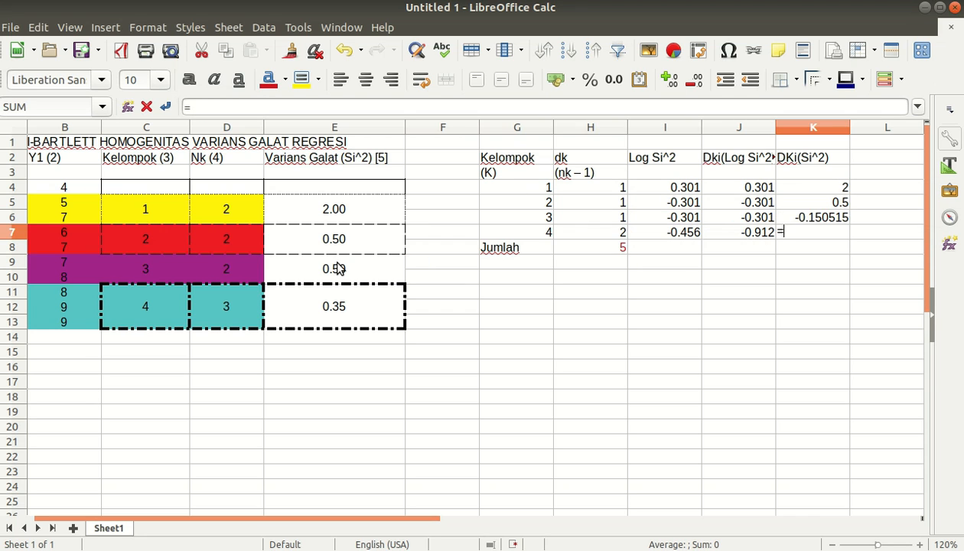
{"action": "type", "text": "SUM("}
{"action": "left_click", "coordinate": [697, 234]}
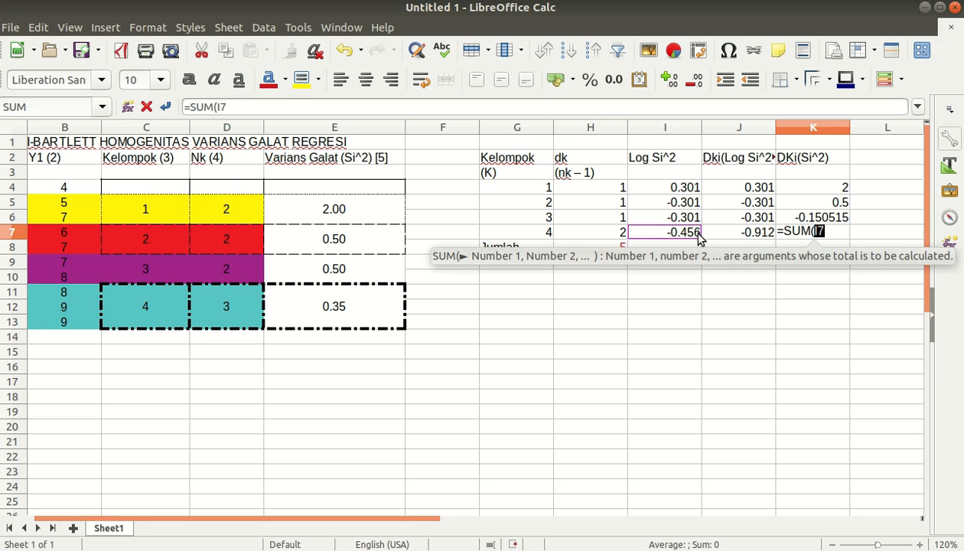
{"action": "type", "text": "*"}
{"action": "left_click", "coordinate": [331, 318]}
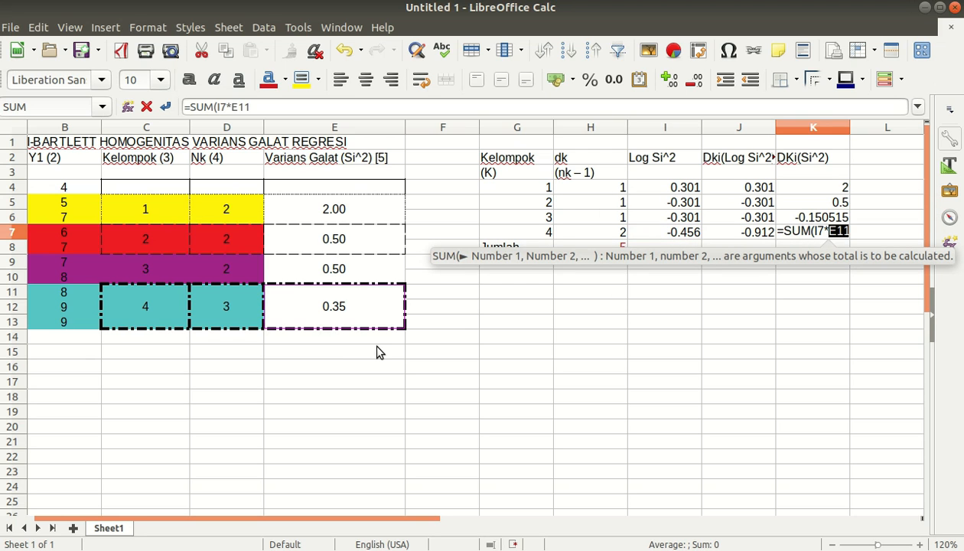
{"action": "type", "text": ")"}
{"action": "key", "text": "Return"}
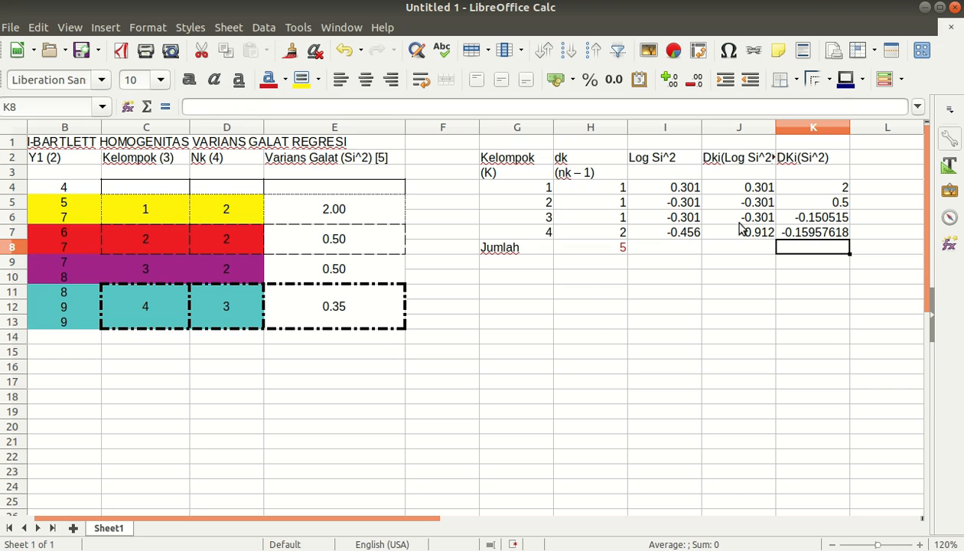
Correct the K6 formula to =SUM(H6*E9) and the K7 formula to =SUM(H7*E11).
{"action": "left_click", "coordinate": [812, 219]}
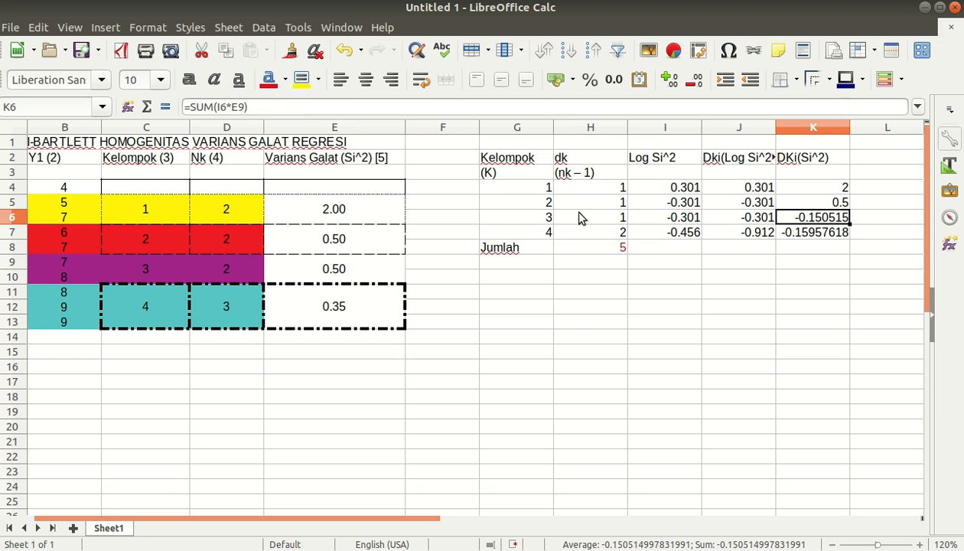
{"action": "double_click", "coordinate": [222, 107]}
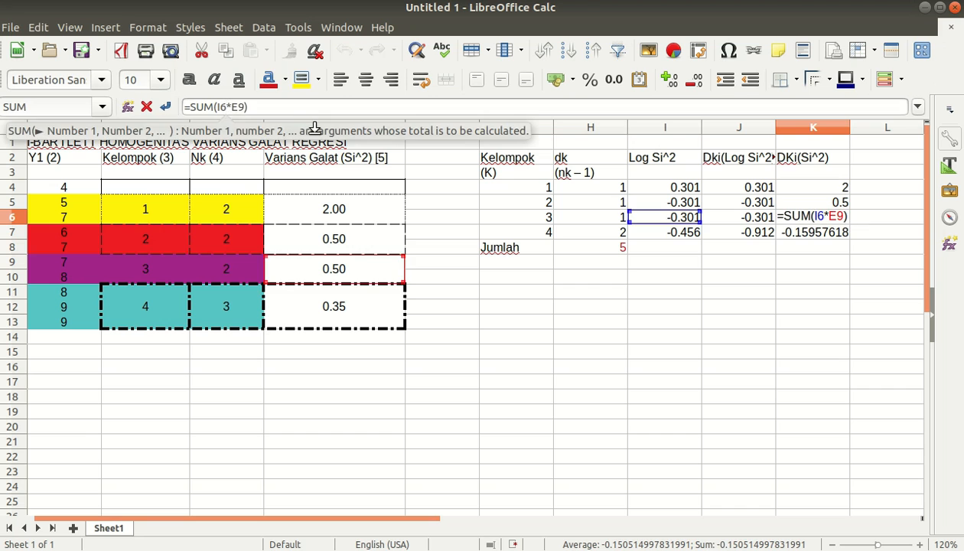
{"action": "left_click", "coordinate": [619, 221]}
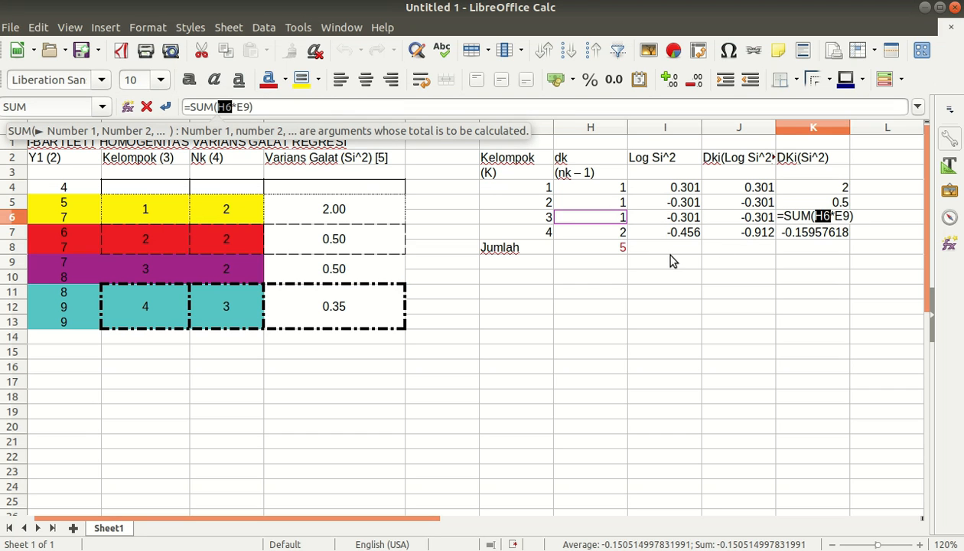
{"action": "key", "text": "Return"}
{"action": "double_click", "coordinate": [223, 108]}
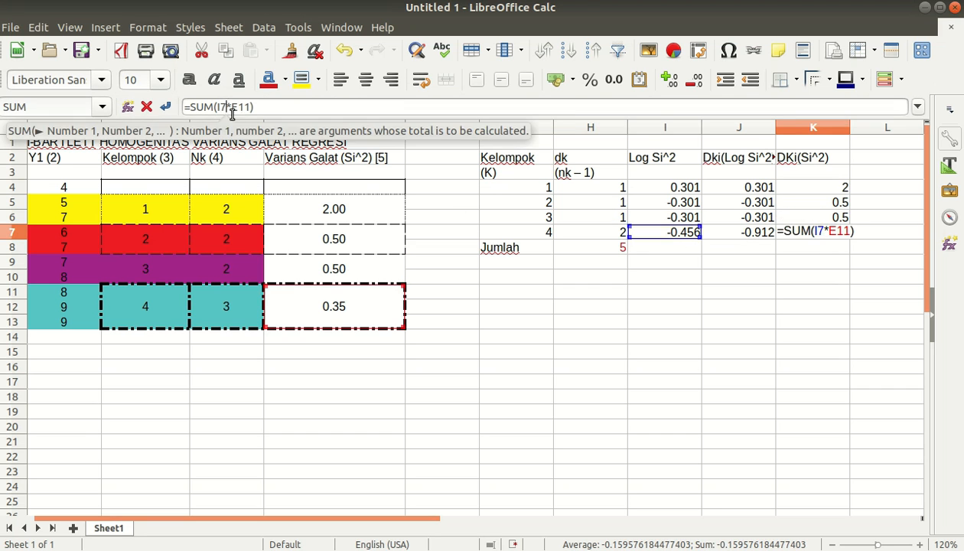
{"action": "left_click", "coordinate": [617, 236]}
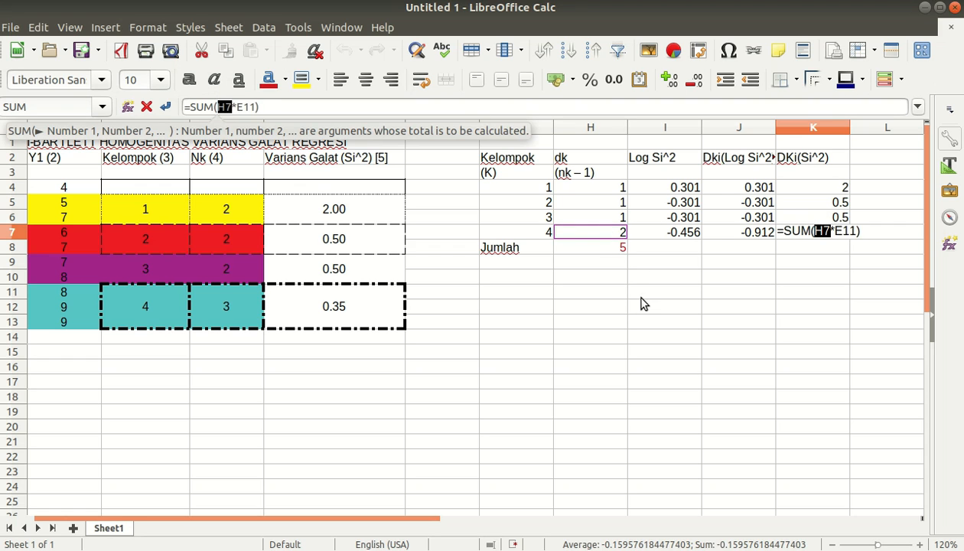
{"action": "key", "text": "Return"}
Format the DKi(Si^2) cells K4:K7 as numbers with two decimal places.
{"action": "left_click_drag", "start_coordinate": [825, 186], "coordinate": [825, 230]}
{"action": "left_click", "coordinate": [829, 231]}
{"action": "right_click", "coordinate": [824, 222]}
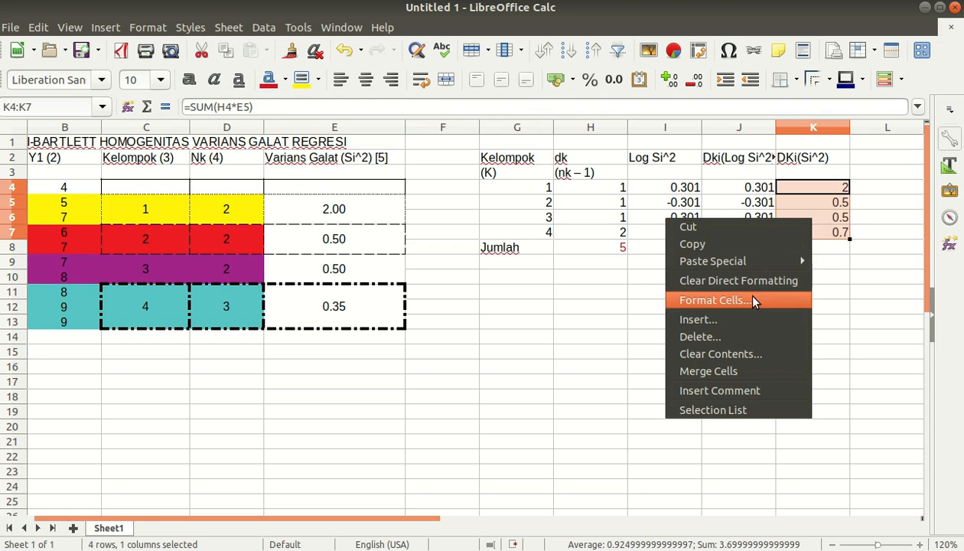
{"action": "left_click", "coordinate": [741, 294]}
{"action": "left_click", "coordinate": [414, 186]}
{"action": "left_click", "coordinate": [602, 454]}
{"action": "left_click", "coordinate": [835, 381]}
{"action": "left_click", "coordinate": [811, 234]}
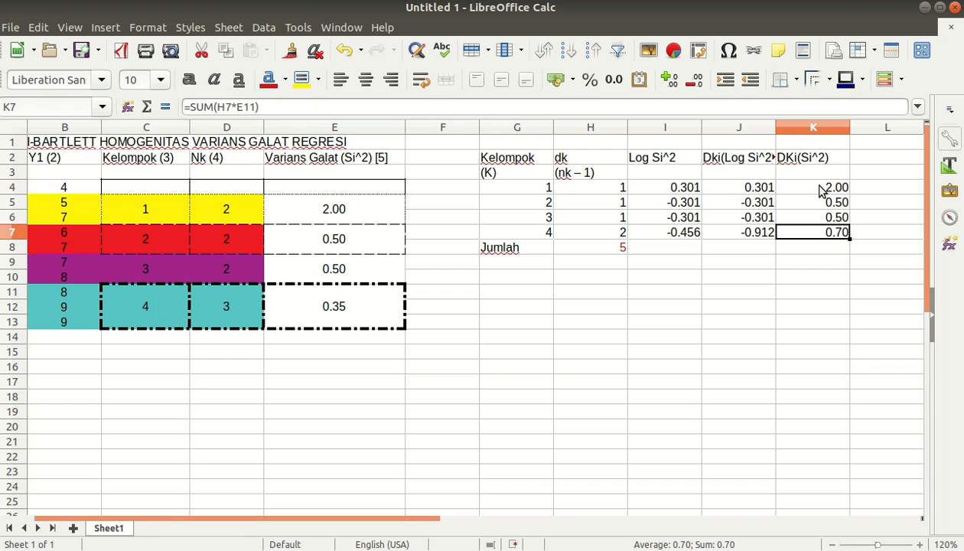
Try three decimal places on the DKi(Si^2) cells K4:K7 and undo the change.
{"action": "left_click_drag", "start_coordinate": [821, 191], "coordinate": [818, 234]}
{"action": "right_click", "coordinate": [810, 224]}
{"action": "left_click", "coordinate": [740, 297]}
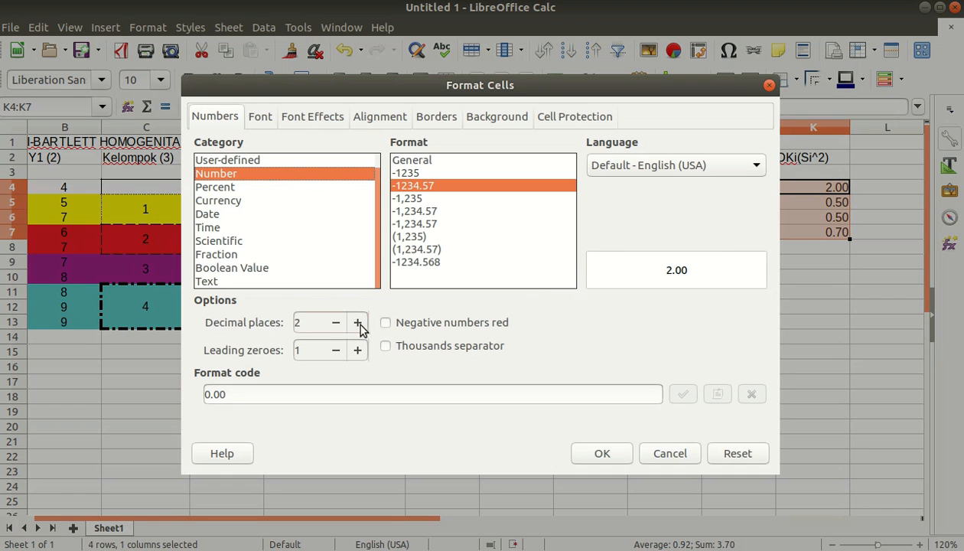
{"action": "left_click", "coordinate": [357, 322]}
{"action": "left_click", "coordinate": [602, 453]}
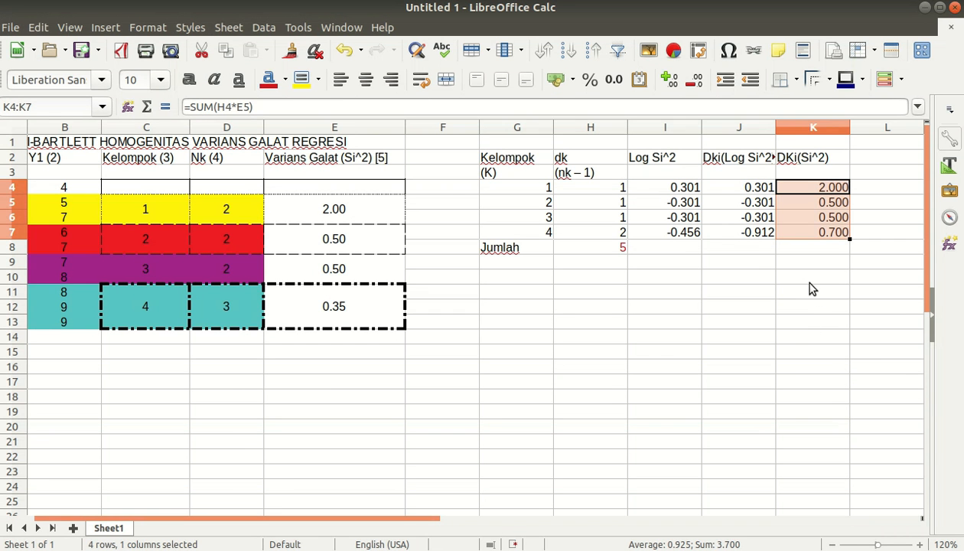
{"action": "key", "text": "ctrl+z"}
{"action": "left_click", "coordinate": [813, 289]}
{"action": "left_click", "coordinate": [796, 233]}
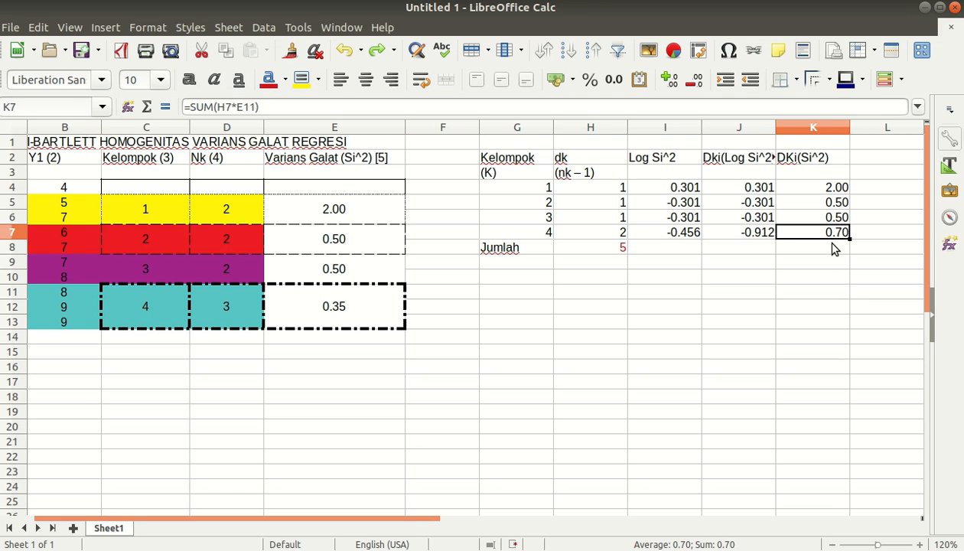
Total the DKi(Si^2) column in K8 with =SUM(K4:K7) and color the total's text red.
{"action": "left_click", "coordinate": [831, 248]}
{"action": "left_click", "coordinate": [825, 236]}
{"action": "left_click", "coordinate": [823, 247]}
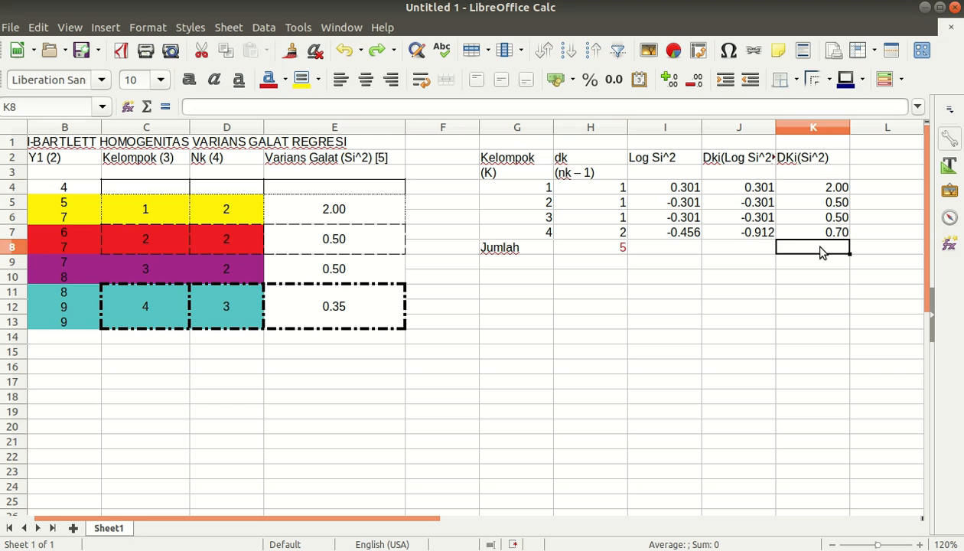
{"action": "type", "text": "=SUM("}
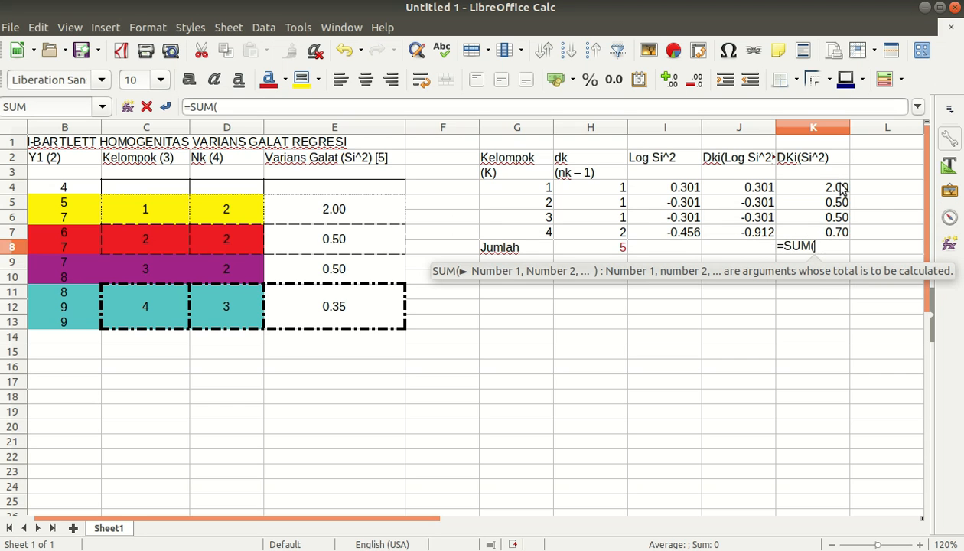
{"action": "left_click_drag", "start_coordinate": [848, 187], "coordinate": [835, 245]}
{"action": "key", "text": "Return"}
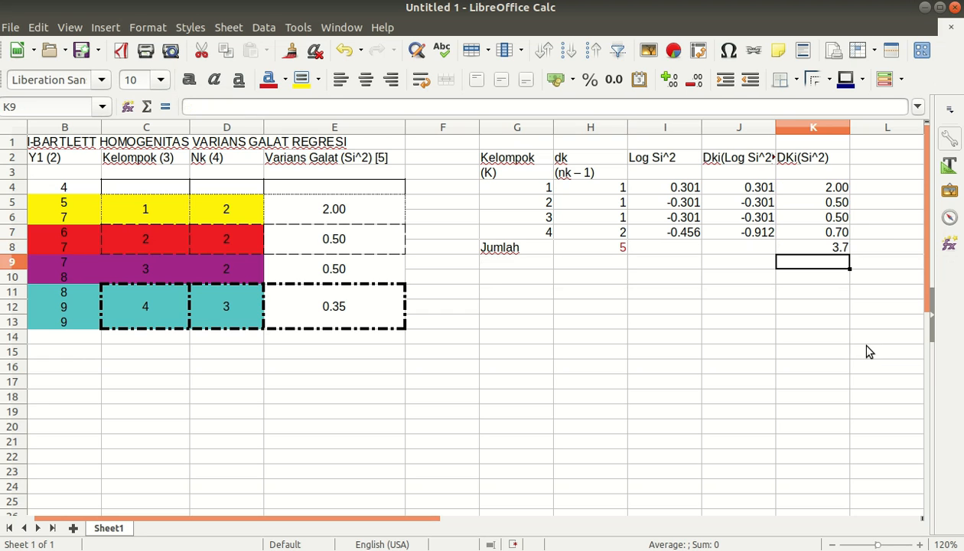
{"action": "left_click", "coordinate": [811, 247]}
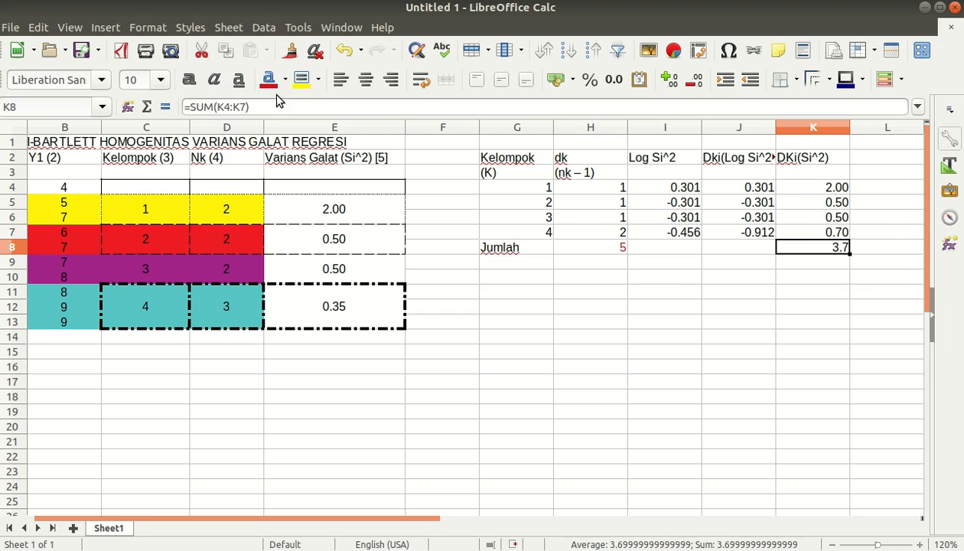
{"action": "left_click", "coordinate": [269, 79]}
{"action": "left_click", "coordinate": [627, 292]}
Add the label S^2gab in F15 below the tables.
{"action": "scroll", "coordinate": [597, 275], "scroll_direction": "down", "scroll_amount": 2}
{"action": "left_click", "coordinate": [513, 233]}
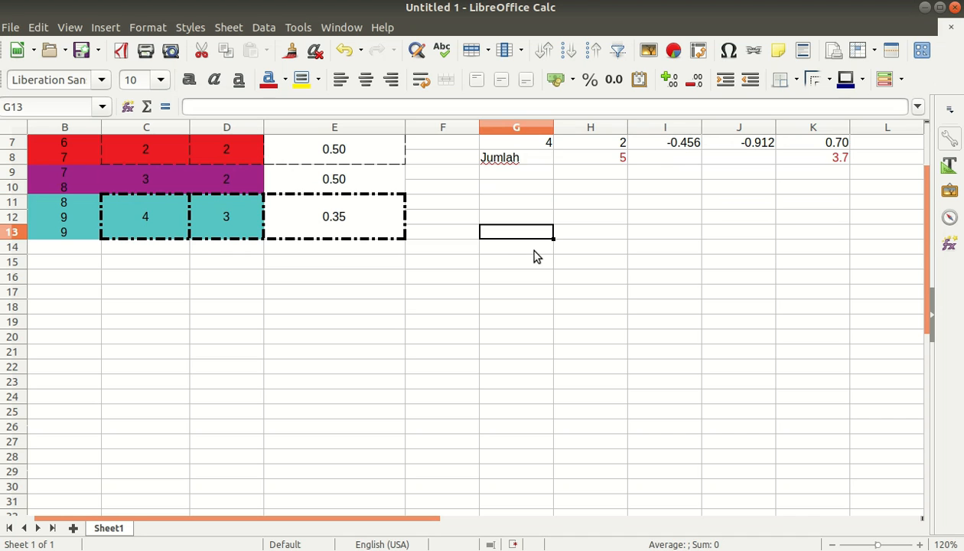
{"action": "left_click", "coordinate": [459, 232]}
{"action": "scroll", "coordinate": [497, 291], "scroll_direction": "up", "scroll_amount": 2}
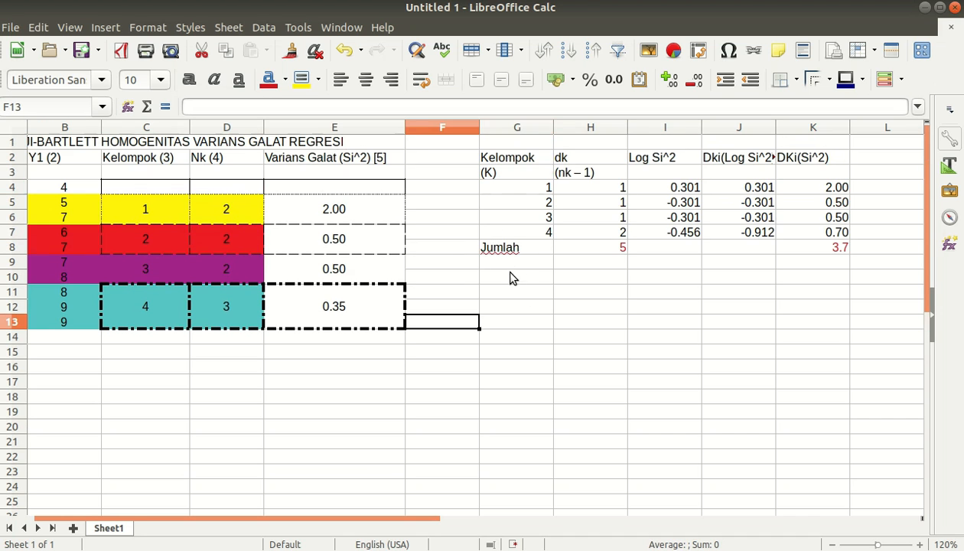
{"action": "left_click", "coordinate": [446, 349]}
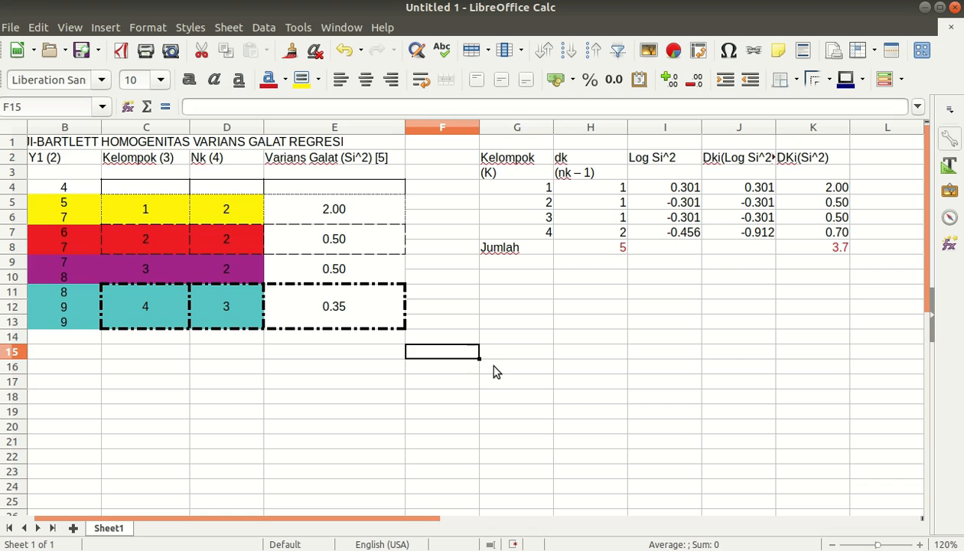
{"action": "type", "text": "S"}
{"action": "type", "text": "^2"}
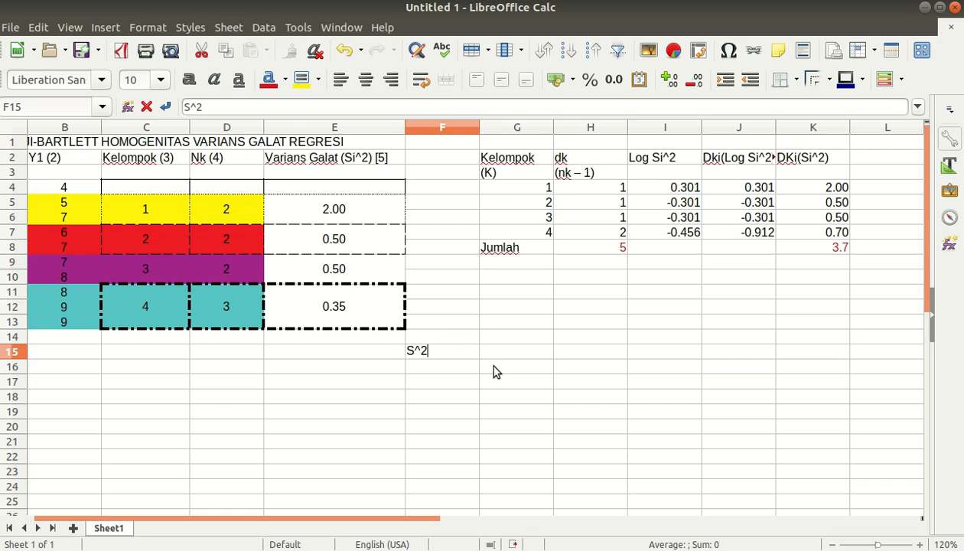
{"action": "type", "text": "gab"}
{"action": "key", "text": "Tab"}
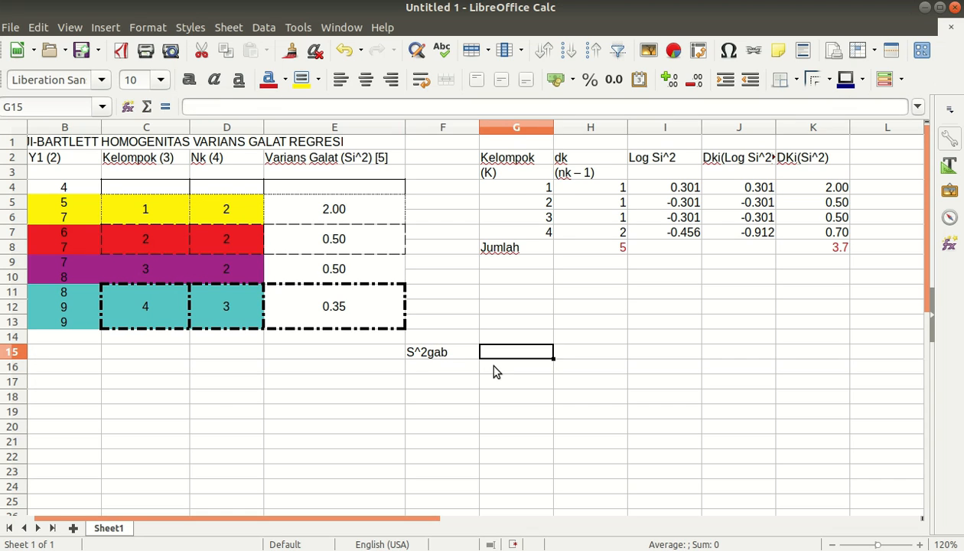
Calculate the combined variance in G15 with =SUM(K8/H8).
{"action": "type", "text": "="}
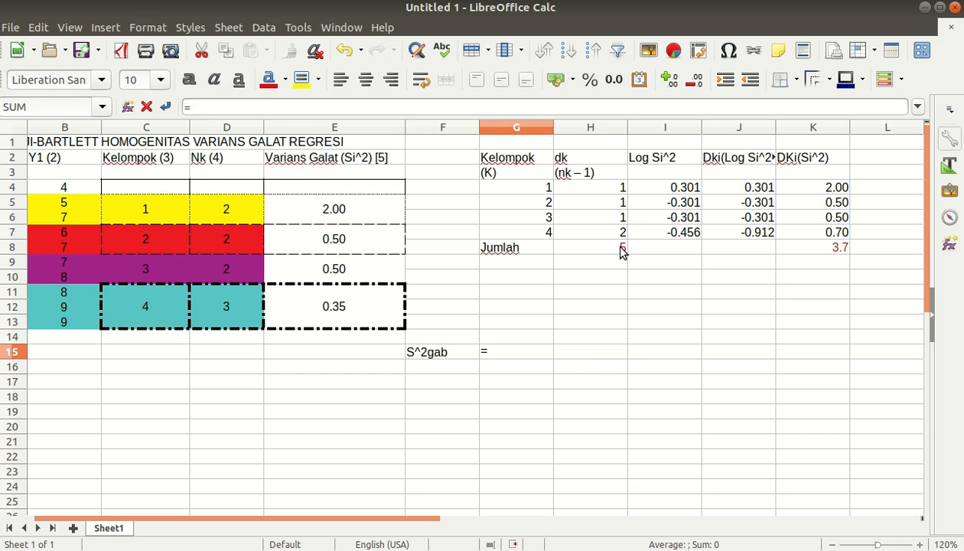
{"action": "type", "text": "SUM("}
{"action": "left_click", "coordinate": [822, 245]}
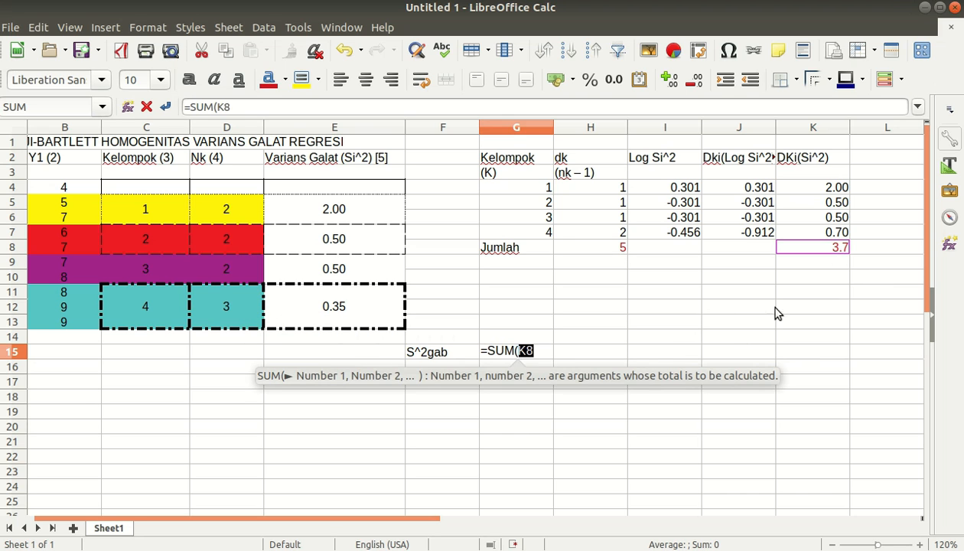
{"action": "type", "text": "/"}
{"action": "left_click", "coordinate": [578, 249]}
{"action": "type", "text": ")"}
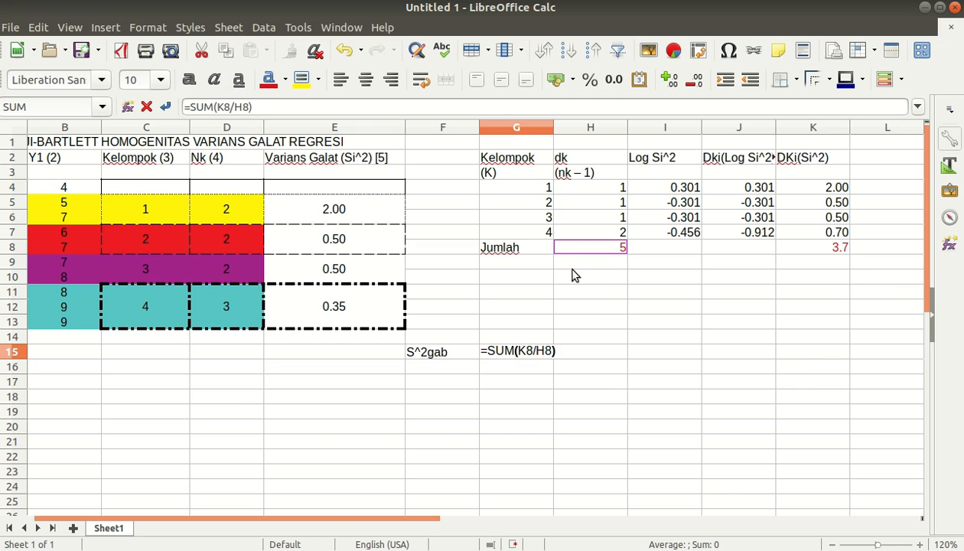
{"action": "key", "text": "Return"}
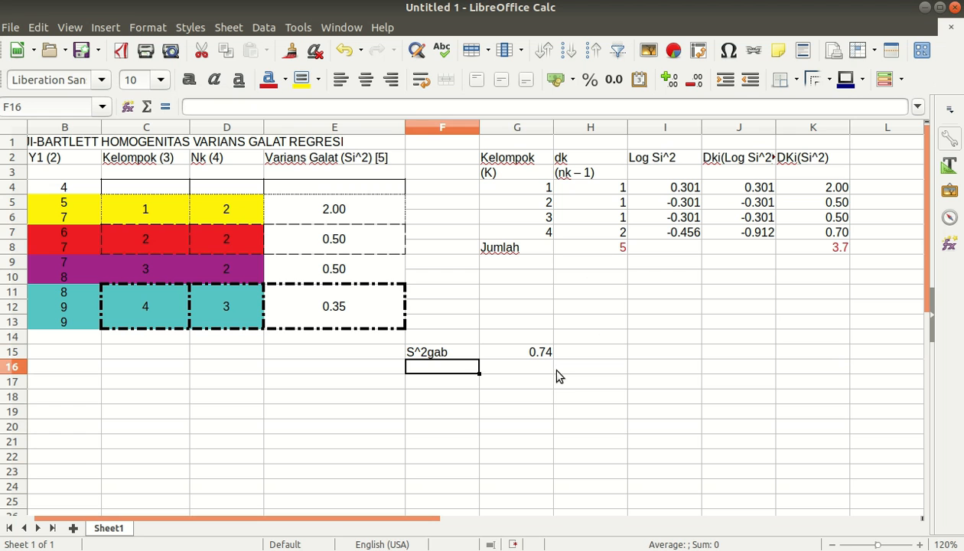
Format the combined variance in G15 as a number with three decimal places.
{"action": "left_click", "coordinate": [539, 354]}
{"action": "right_click", "coordinate": [528, 352]}
{"action": "left_click", "coordinate": [574, 234]}
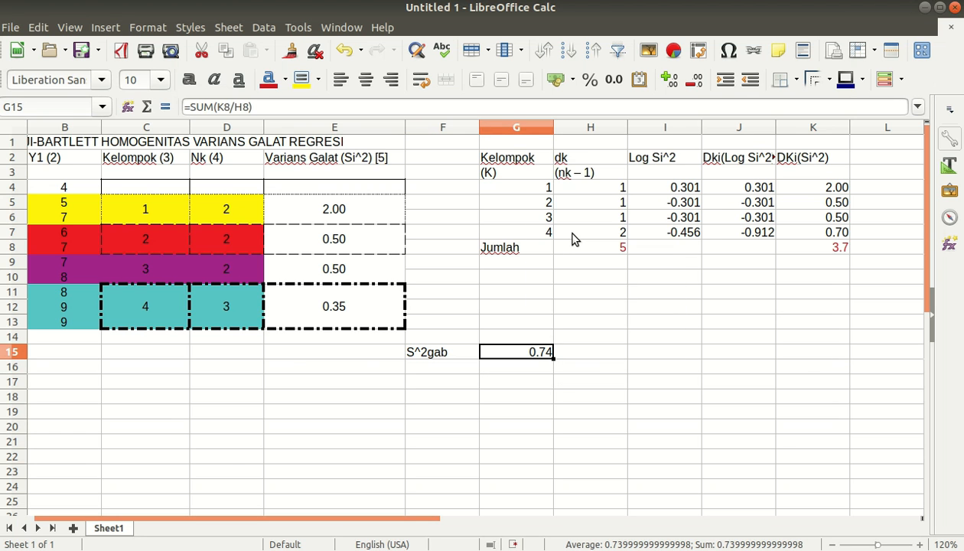
{"action": "left_click", "coordinate": [358, 316]}
{"action": "left_click", "coordinate": [359, 315]}
{"action": "left_click", "coordinate": [603, 447]}
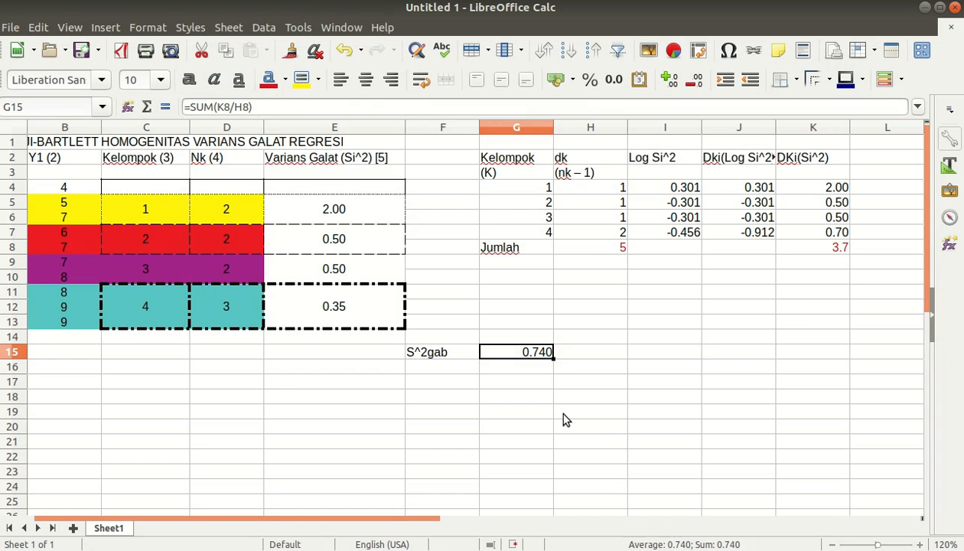
{"action": "left_click", "coordinate": [524, 381]}
Add the label B in F16, directly below the S^2gab label.
{"action": "left_click", "coordinate": [448, 367]}
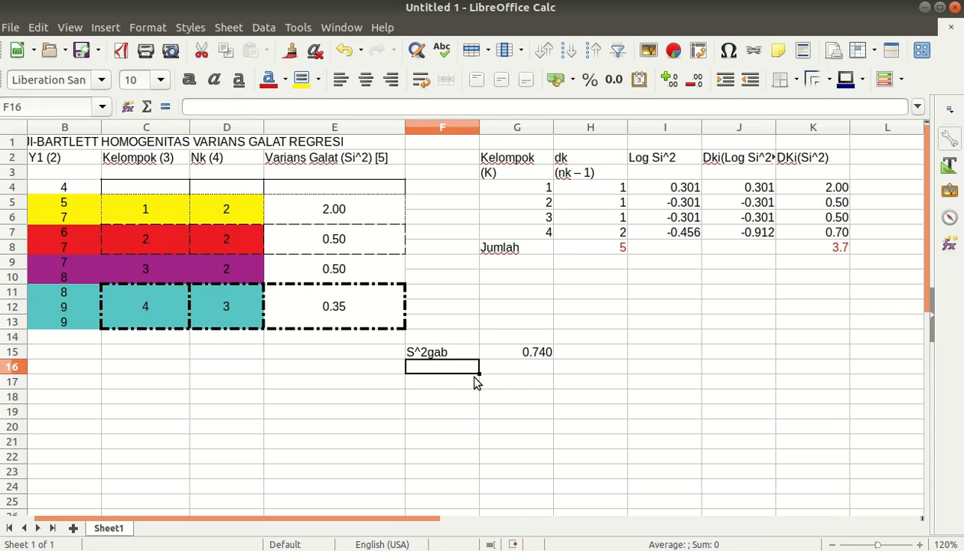
{"action": "left_click", "coordinate": [475, 382]}
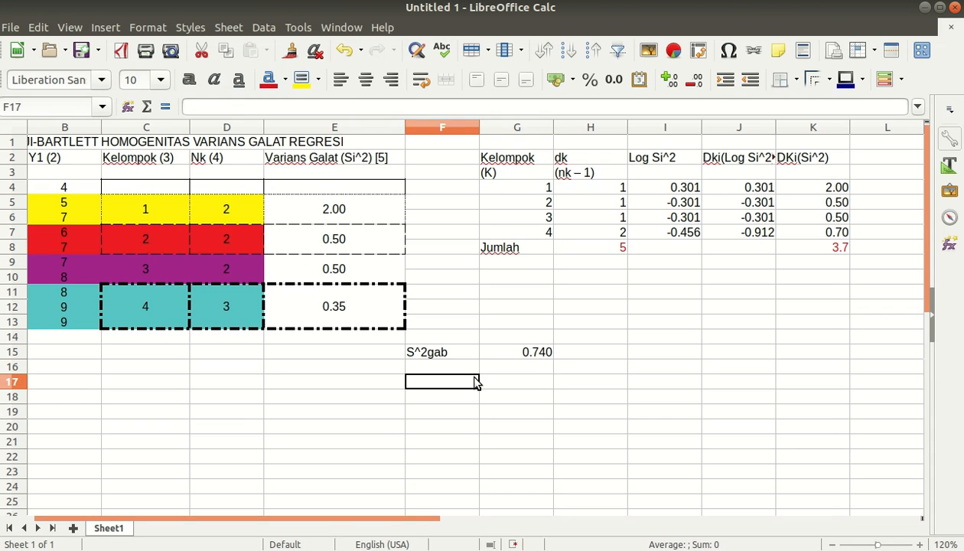
{"action": "type", "text": "B"}
{"action": "key", "text": "Tab"}
{"action": "left_click", "coordinate": [475, 378]}
{"action": "key", "text": "BackSpace"}
{"action": "key", "text": "Return"}
{"action": "key", "text": "Up"}
{"action": "type", "text": "B"}
{"action": "key", "text": "Tab"}
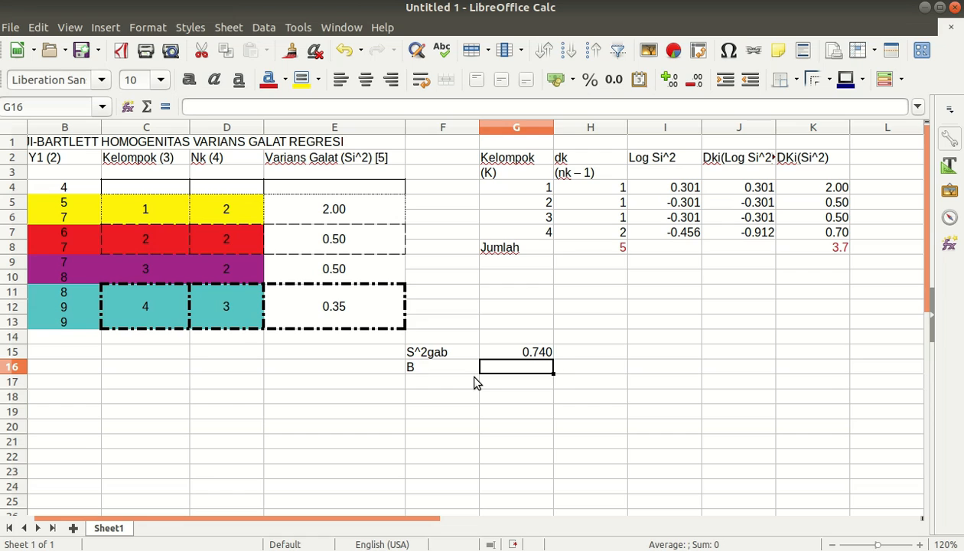
{"action": "type", "text": "("}
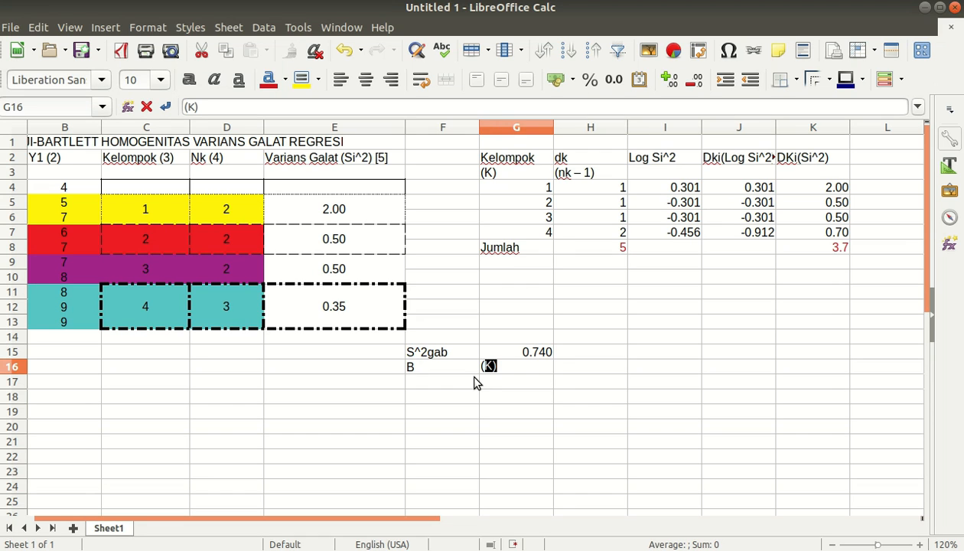
{"action": "left_click", "coordinate": [515, 371]}
{"action": "key", "text": "BackSpace"}
{"action": "key", "text": "BackSpace"}
{"action": "key", "text": "BackSpace"}
{"action": "type", "text": "=SUM("}
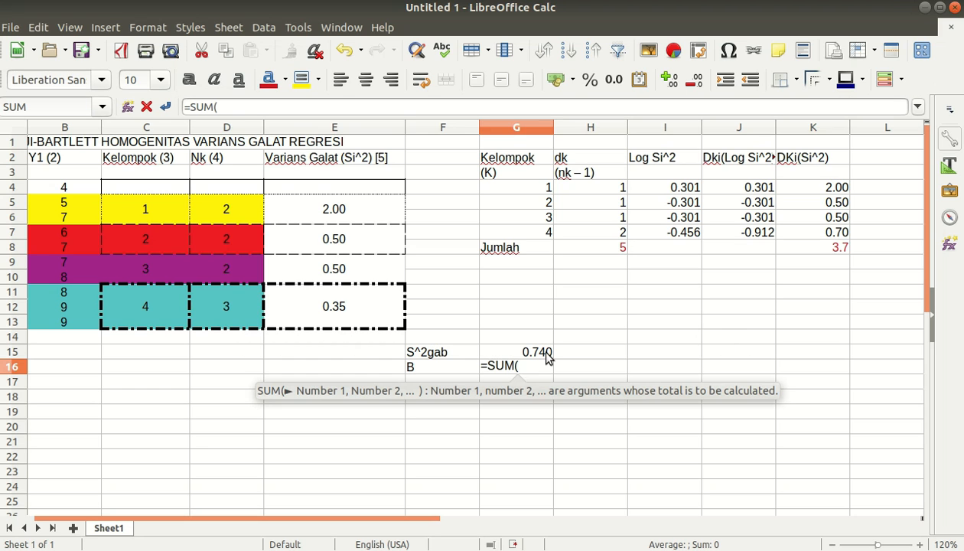
{"action": "left_click", "coordinate": [547, 355]}
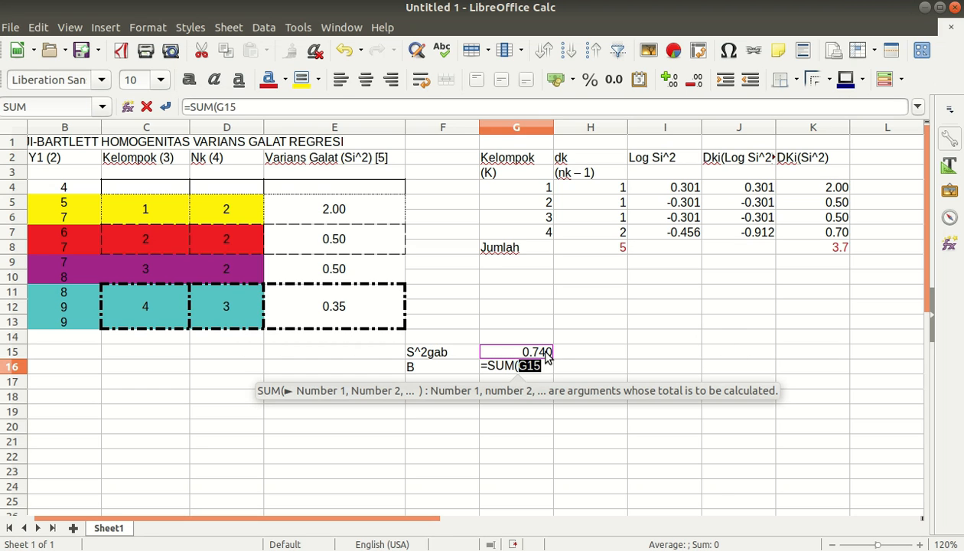
{"action": "type", "text": ")"}
{"action": "key", "text": "BackSpace"}
{"action": "type", "text": "*"}
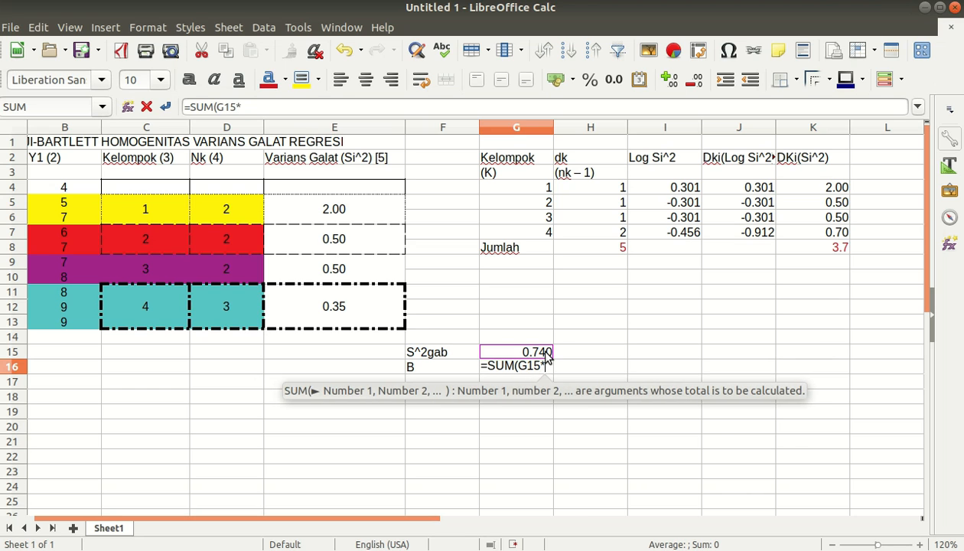
{"action": "left_click", "coordinate": [609, 248]}
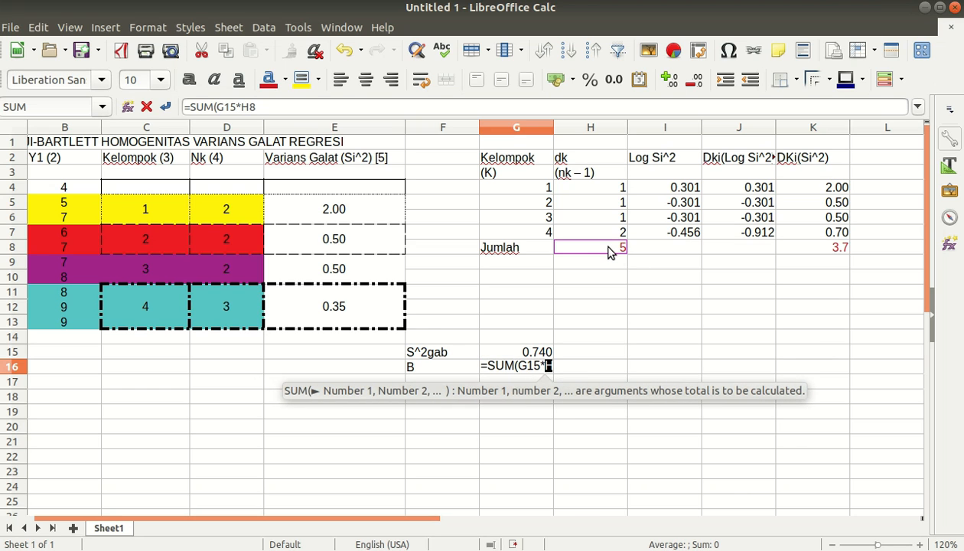
{"action": "type", "text": ")"}
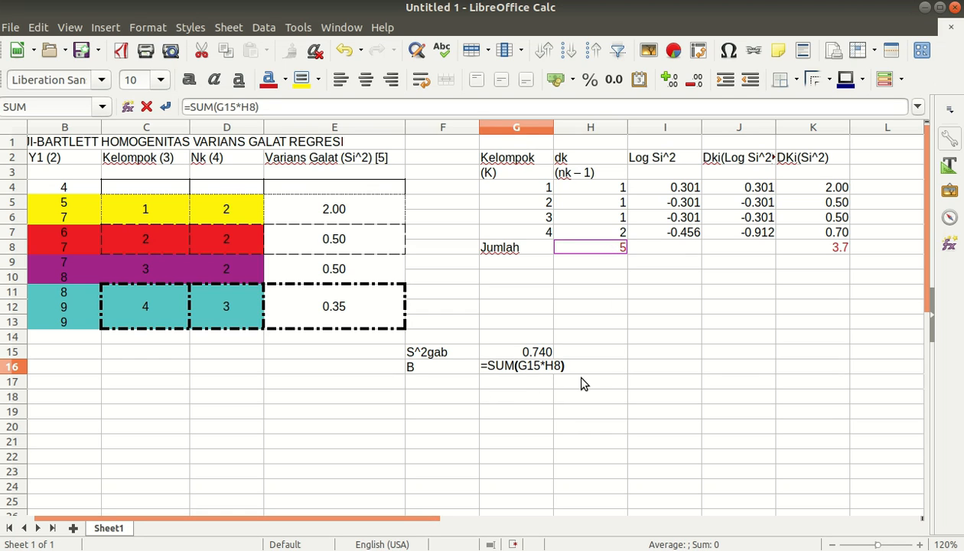
{"action": "left_click", "coordinate": [519, 369]}
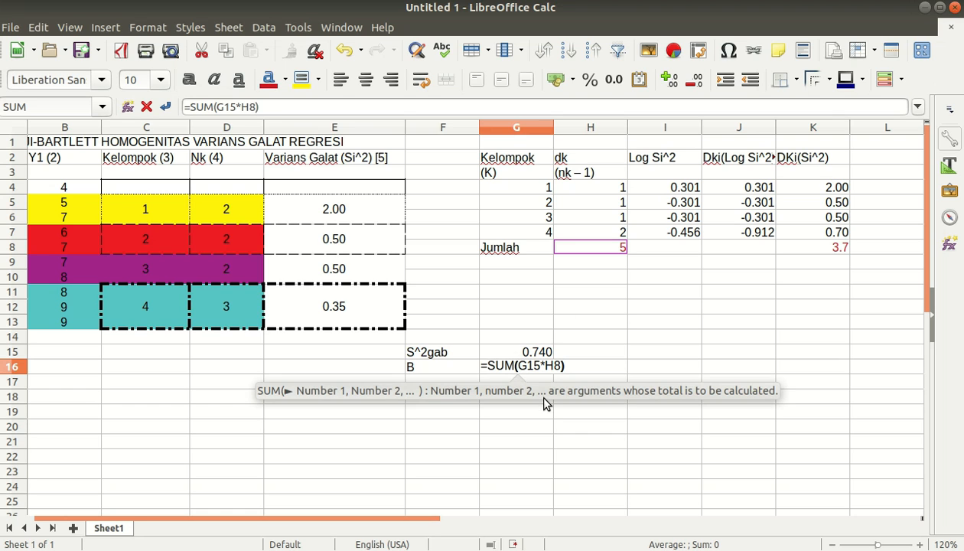
{"action": "left_click_drag", "start_coordinate": [487, 369], "coordinate": [521, 439]}
{"action": "type", "text": "="}
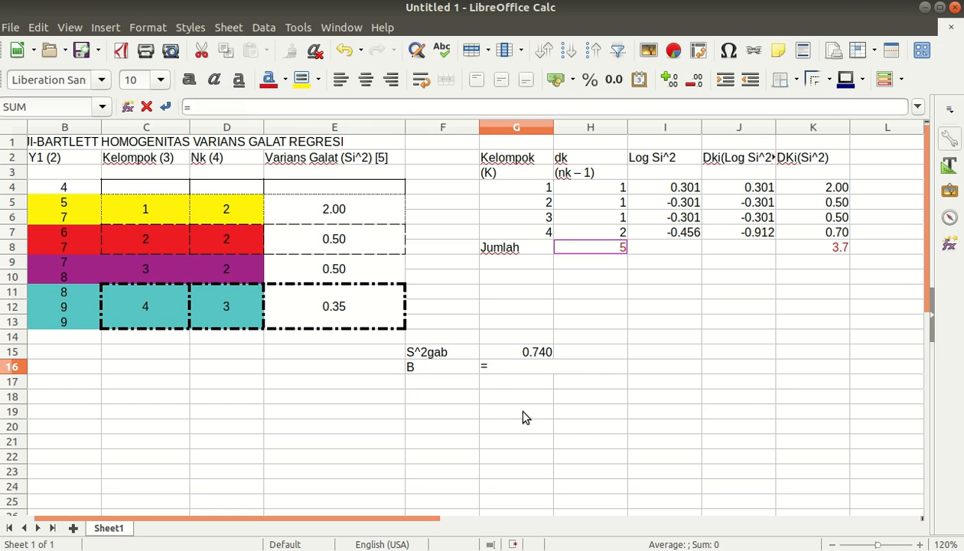
{"action": "type", "text": "LO"}
{"action": "key", "text": "BackSpace"}
{"action": "key", "text": "BackSpace"}
{"action": "key", "text": "Escape"}
Calculate the logarithm of the combined variance in I15 with =LOG(G15).
{"action": "left_click", "coordinate": [539, 359]}
{"action": "left_click", "coordinate": [597, 357]}
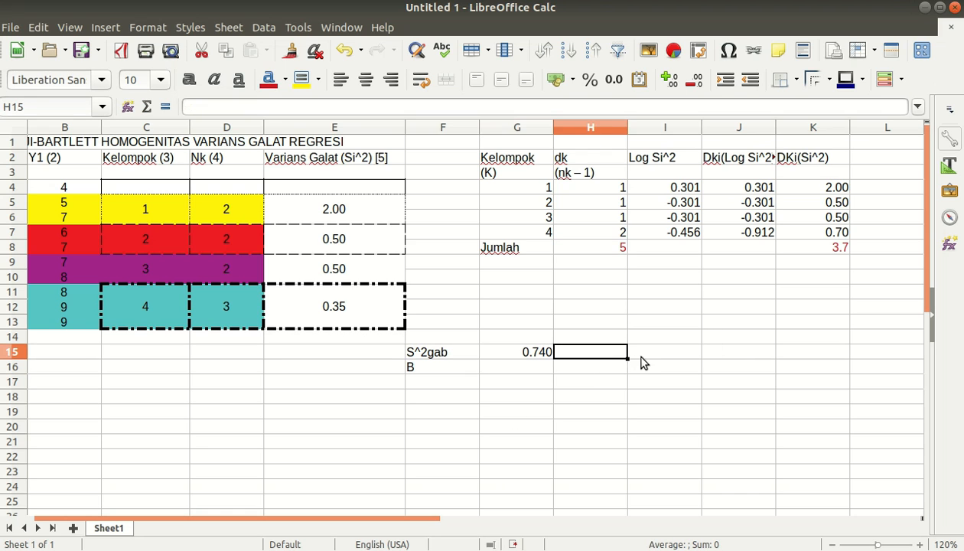
{"action": "left_click", "coordinate": [642, 361]}
{"action": "type", "text": "L"}
{"action": "key", "text": "BackSpace"}
{"action": "key", "text": "BackSpace"}
{"action": "type", "text": "=LOG("}
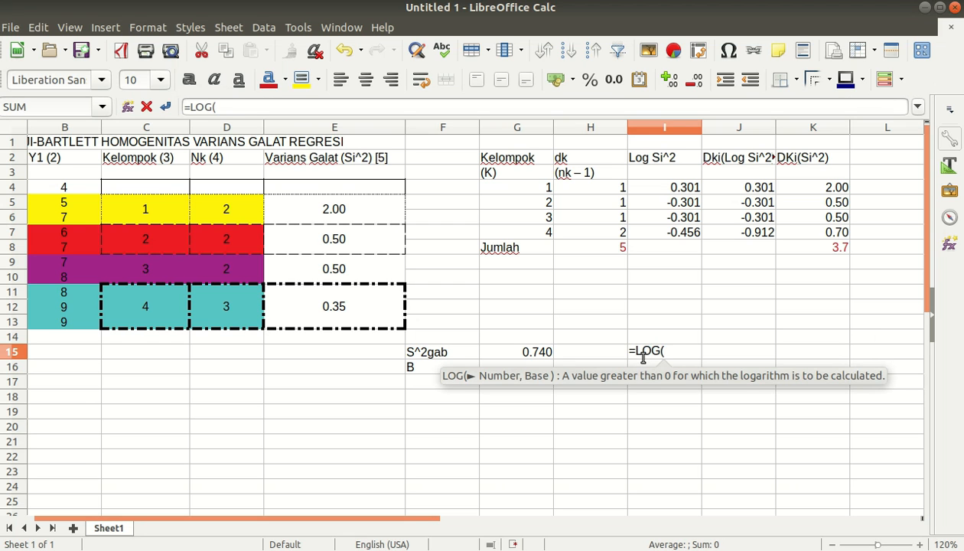
{"action": "left_click", "coordinate": [511, 349]}
{"action": "type", "text": ")"}
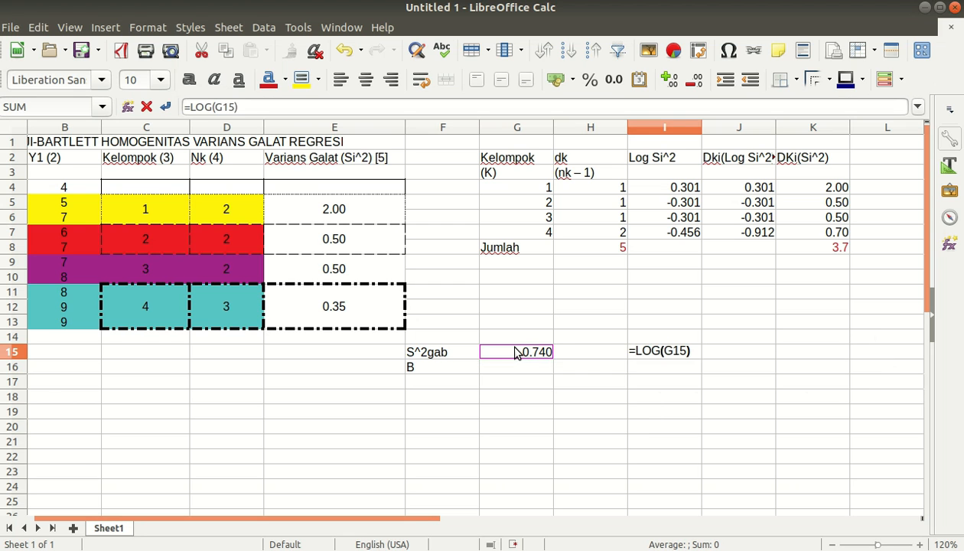
{"action": "key", "text": "Return"}
Format the logarithm in I15 as a number with three decimal places.
{"action": "left_click", "coordinate": [689, 354]}
{"action": "right_click", "coordinate": [689, 354]}
{"action": "left_click", "coordinate": [713, 424]}
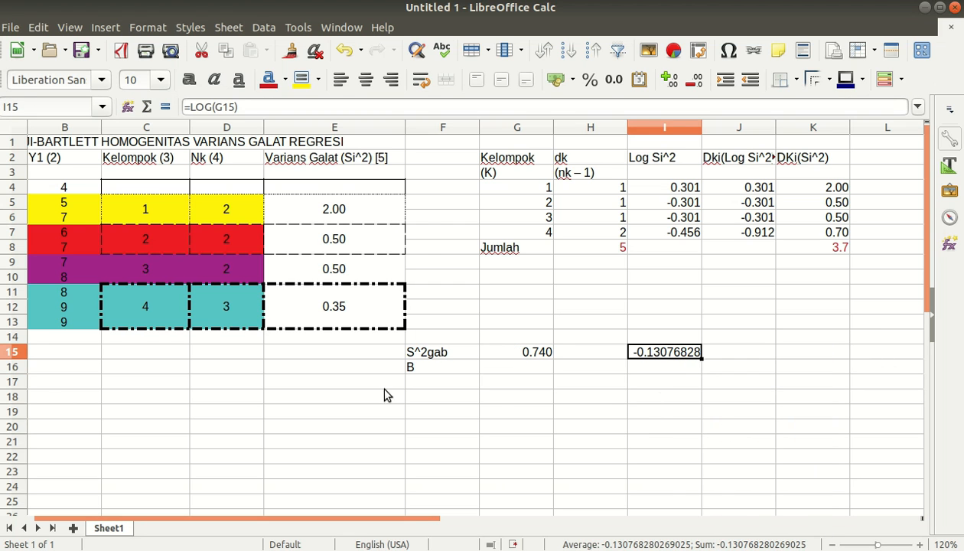
{"action": "left_click", "coordinate": [357, 322]}
{"action": "left_click", "coordinate": [356, 322]}
{"action": "left_click", "coordinate": [357, 322]}
{"action": "left_click", "coordinate": [602, 453]}
{"action": "left_click", "coordinate": [597, 427]}
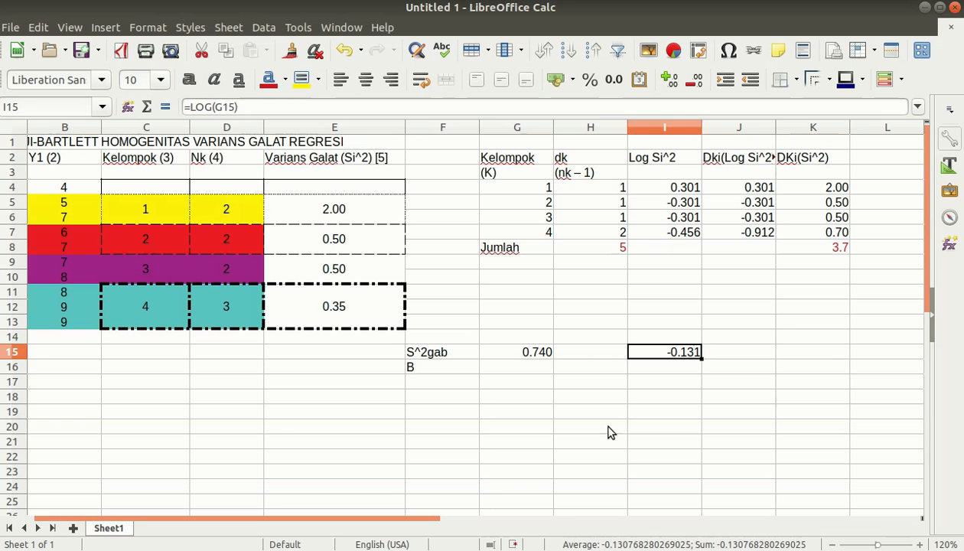
Calculate the B value in G16 by multiplying the logarithm by the dk total with =SUM(I15*H8).
{"action": "left_click", "coordinate": [521, 366]}
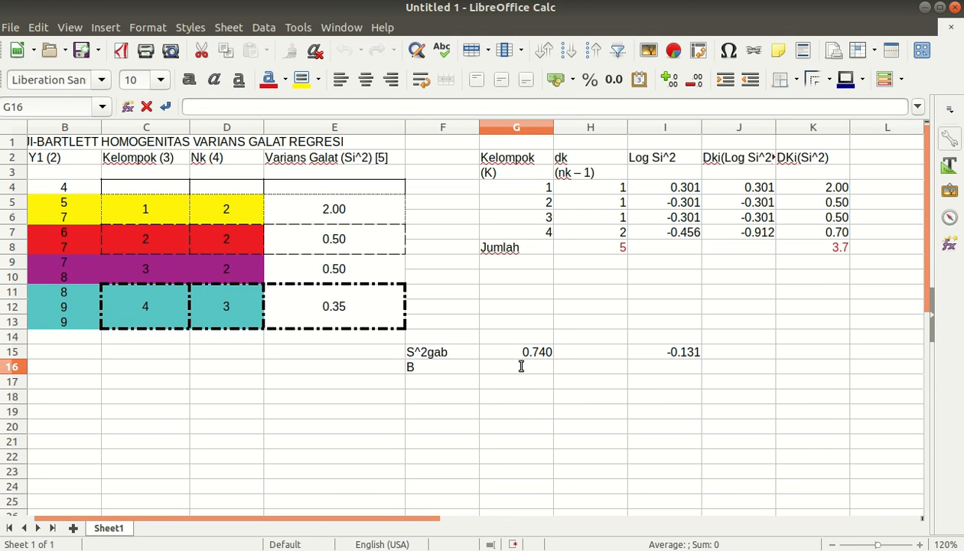
{"action": "type", "text": "=SUM("}
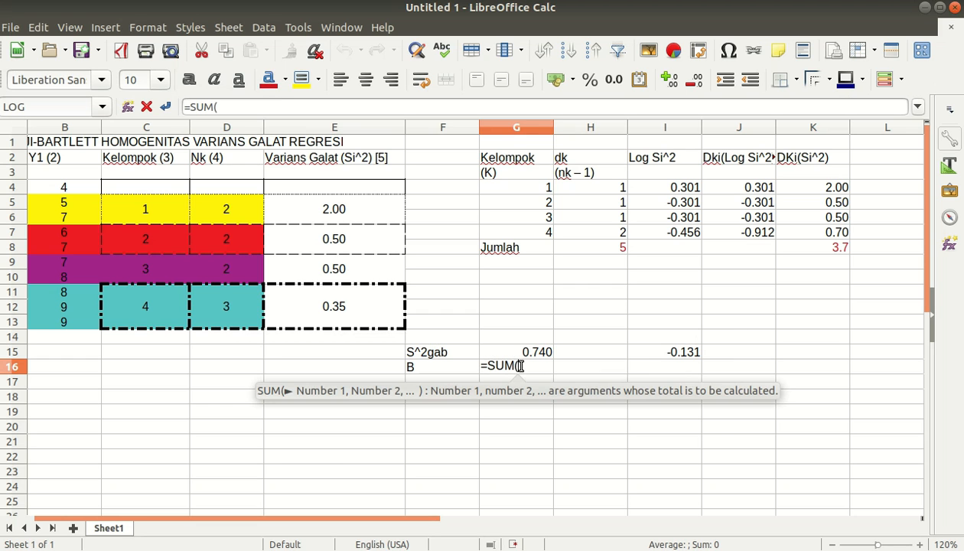
{"action": "left_click", "coordinate": [674, 351]}
{"action": "type", "text": "*"}
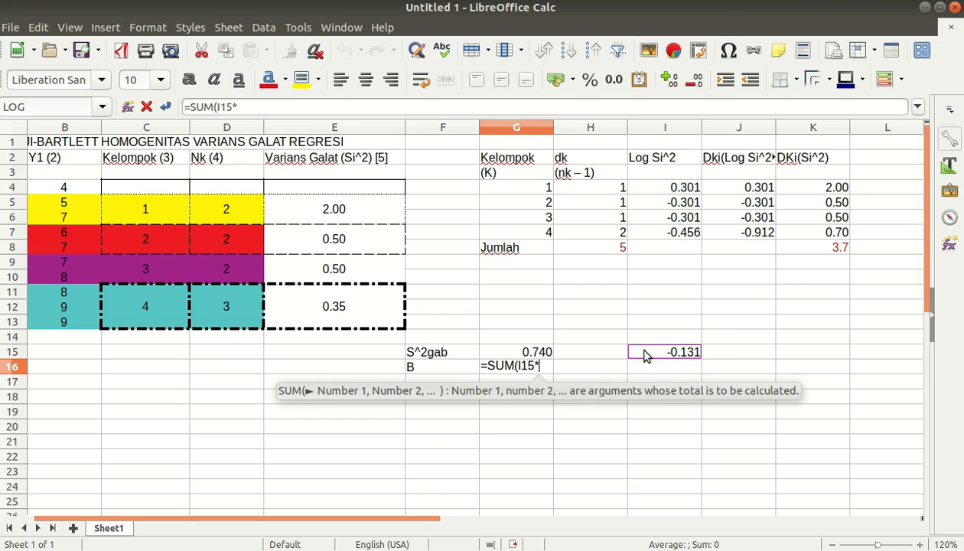
{"action": "left_click", "coordinate": [614, 254]}
{"action": "key", "text": "Return"}
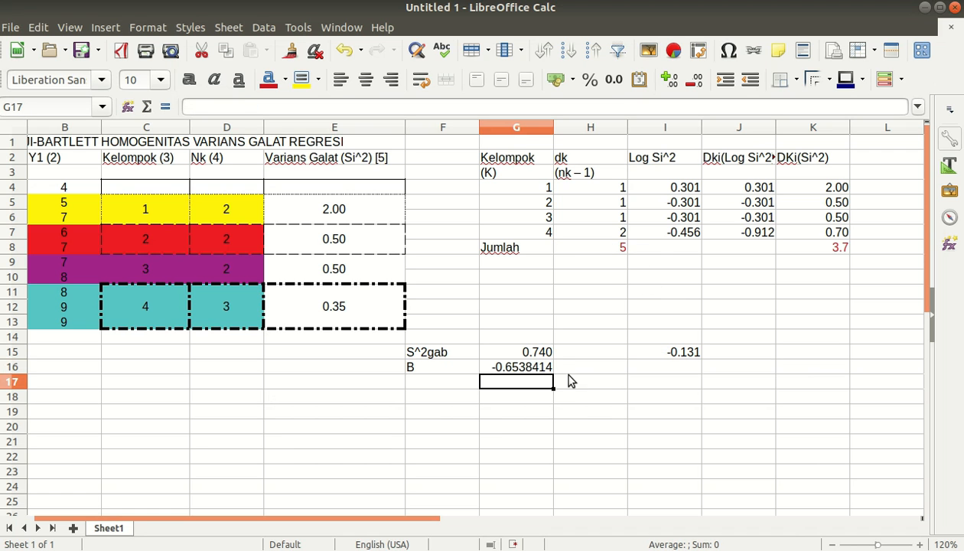
Format the B value in G16 as a number with three decimal places.
{"action": "right_click", "coordinate": [536, 366]}
{"action": "left_click", "coordinate": [595, 255]}
{"action": "key", "text": "ctrl+1"}
{"action": "left_click", "coordinate": [359, 322]}
{"action": "left_click", "coordinate": [359, 322]}
{"action": "left_click", "coordinate": [358, 322]}
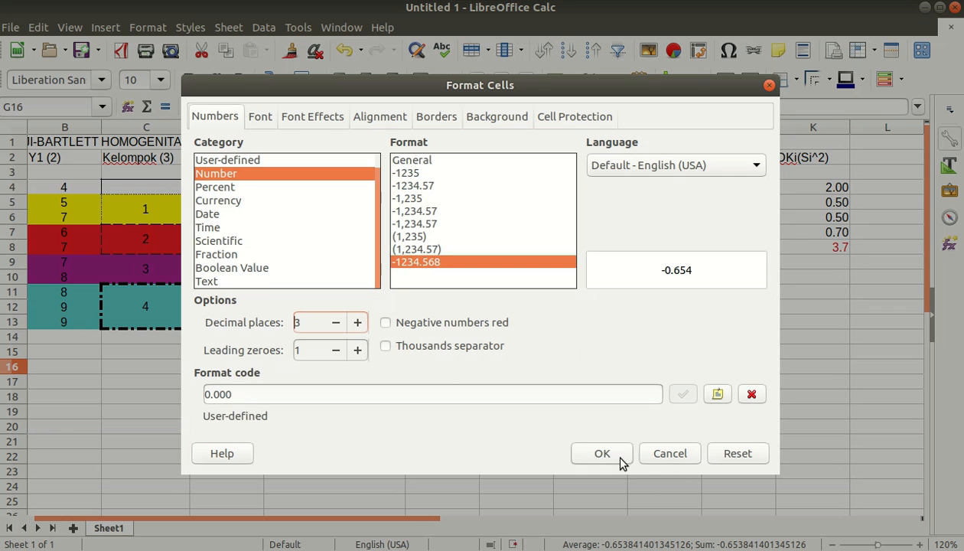
{"action": "left_click", "coordinate": [612, 458]}
{"action": "left_click", "coordinate": [501, 448]}
Add the label Chi^2hit in F17 below the B label.
{"action": "left_click", "coordinate": [442, 389]}
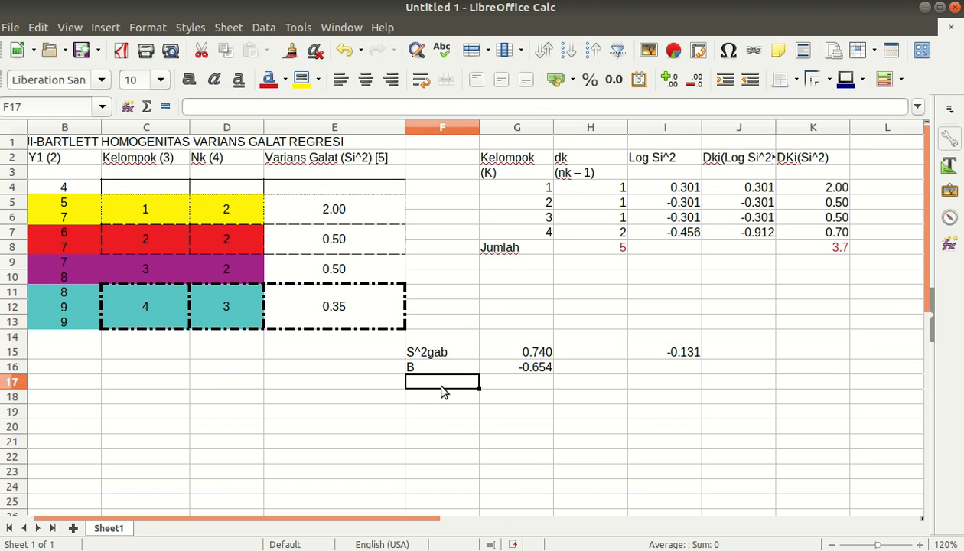
{"action": "type", "text": "Chi"}
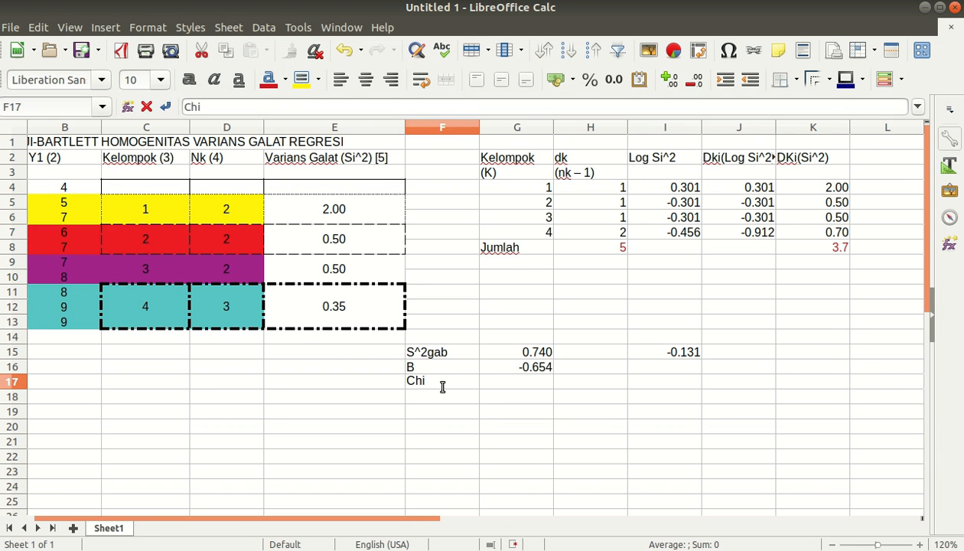
{"action": "type", "text": "^2hit"}
{"action": "key", "text": "Tab"}
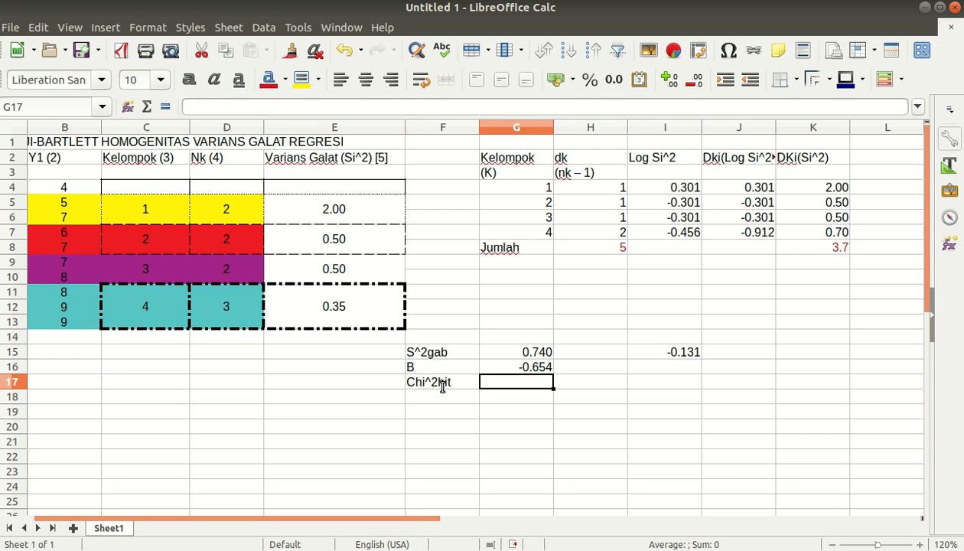
Write the chi-square formula as text in G17: (ln 10) (B – SUM dki Log Si2).
{"action": "type", "text": "(ln"}
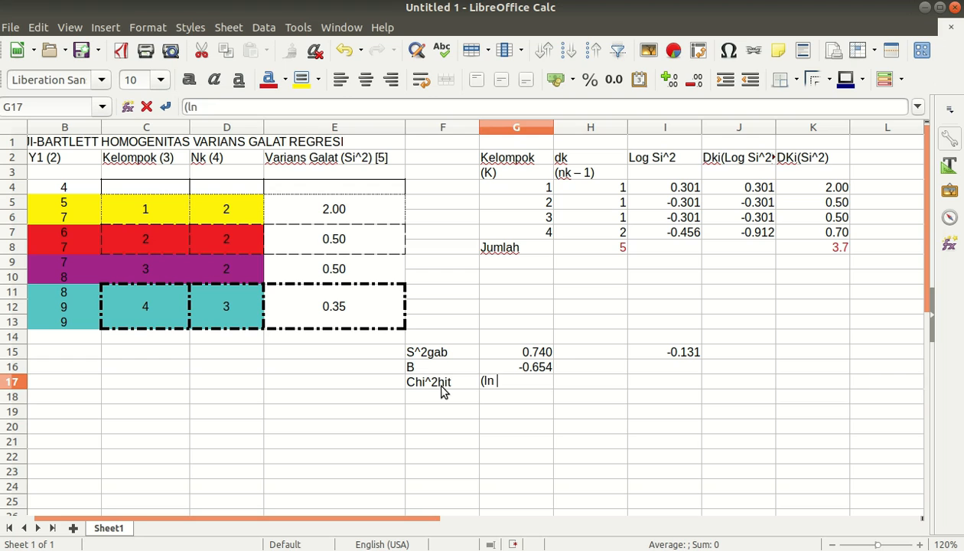
{"action": "type", "text": " 10) (B -"}
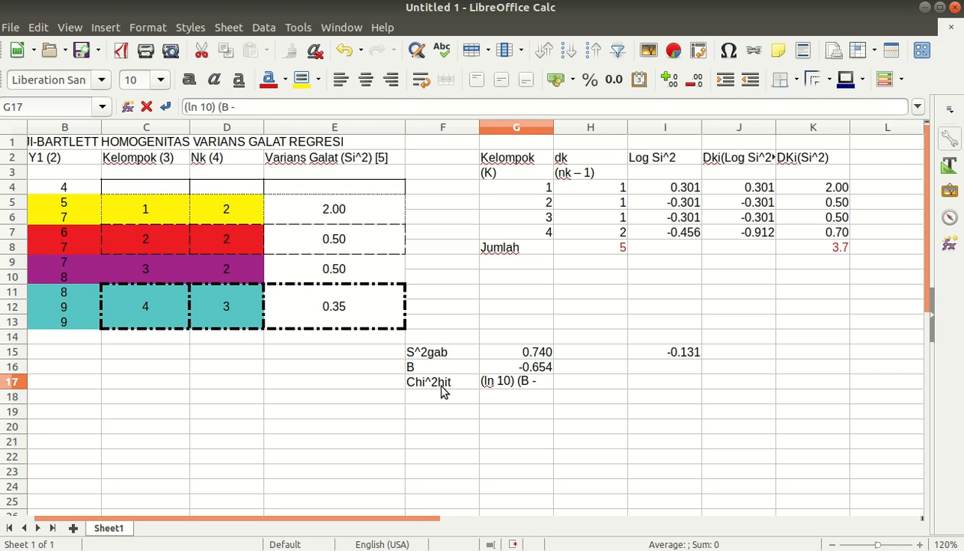
{"action": "type", "text": " S"}
{"action": "key", "text": "BackSpace"}
{"action": "key", "text": "BackSpace"}
{"action": "type", "text": "SUM dki"}
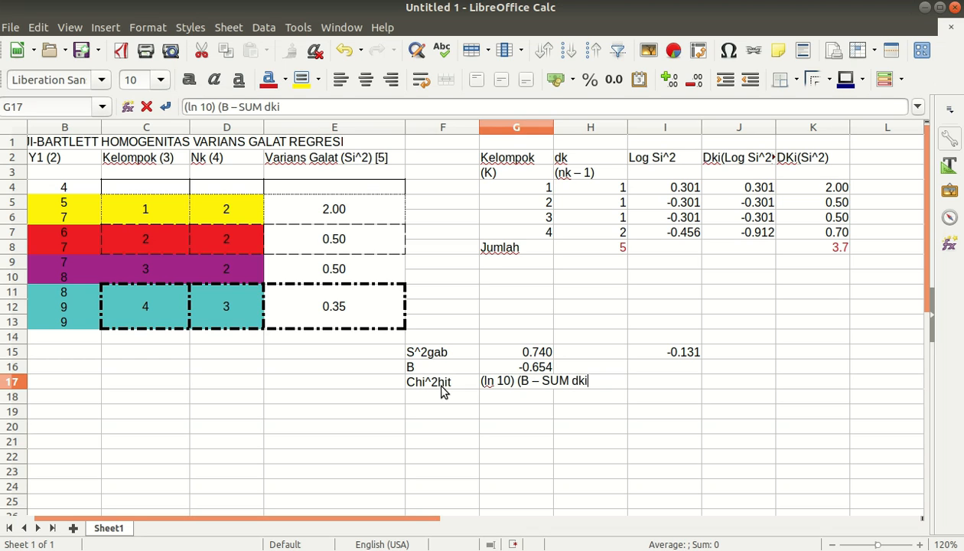
{"action": "type", "text": " Log Si2)"}
{"action": "key", "text": "Return"}
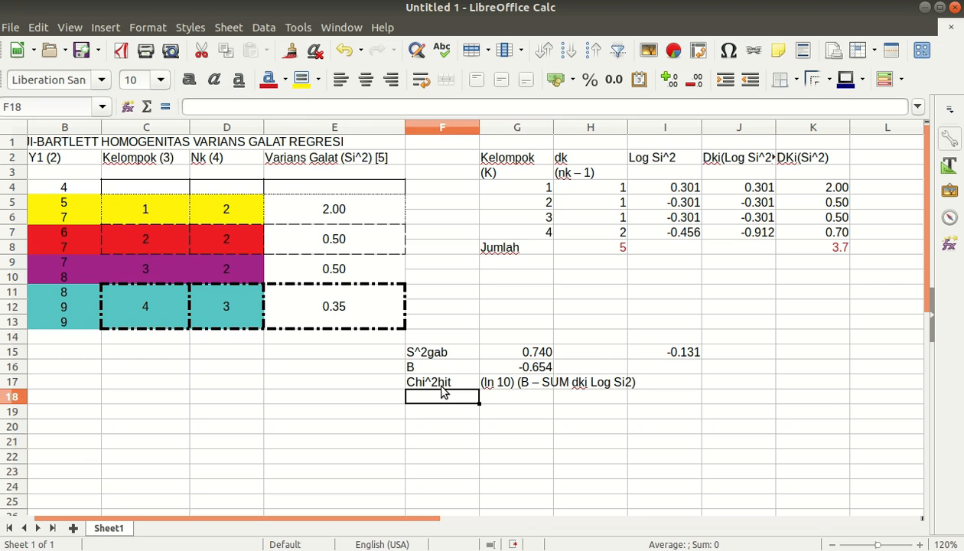
Try entering (2.3026) in G18 below the formula text and clear the cell again.
{"action": "key", "text": "Right"}
{"action": "type", "text": "(2.3"}
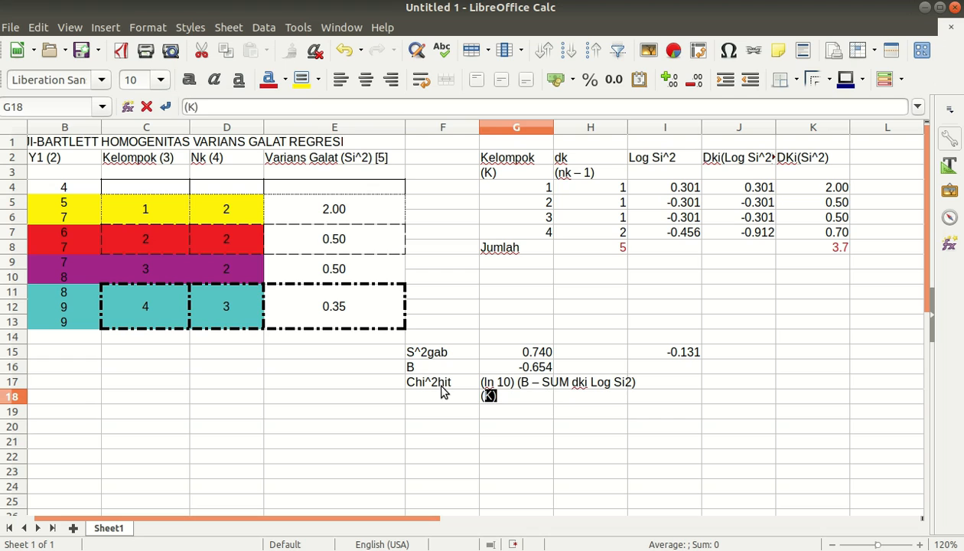
{"action": "type", "text": "026)"}
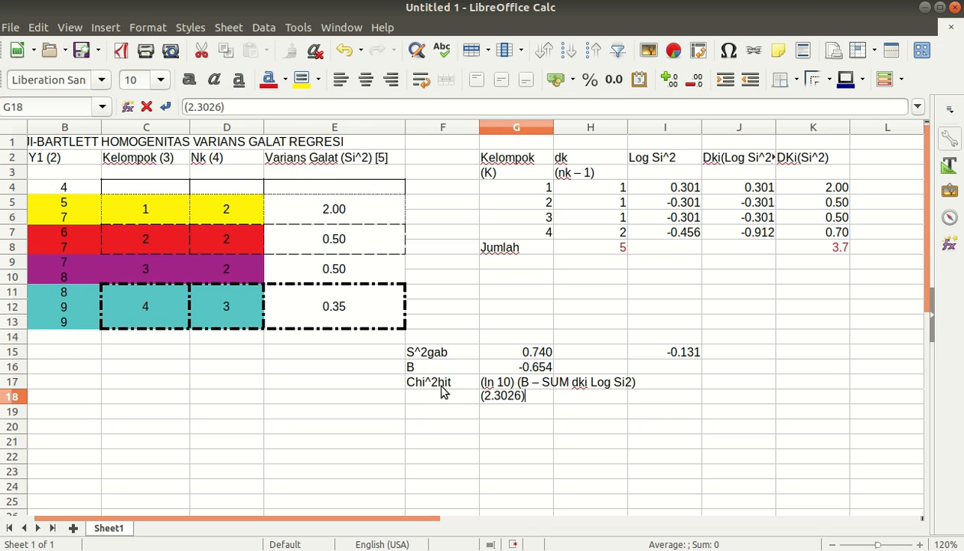
{"action": "key", "text": "Tab"}
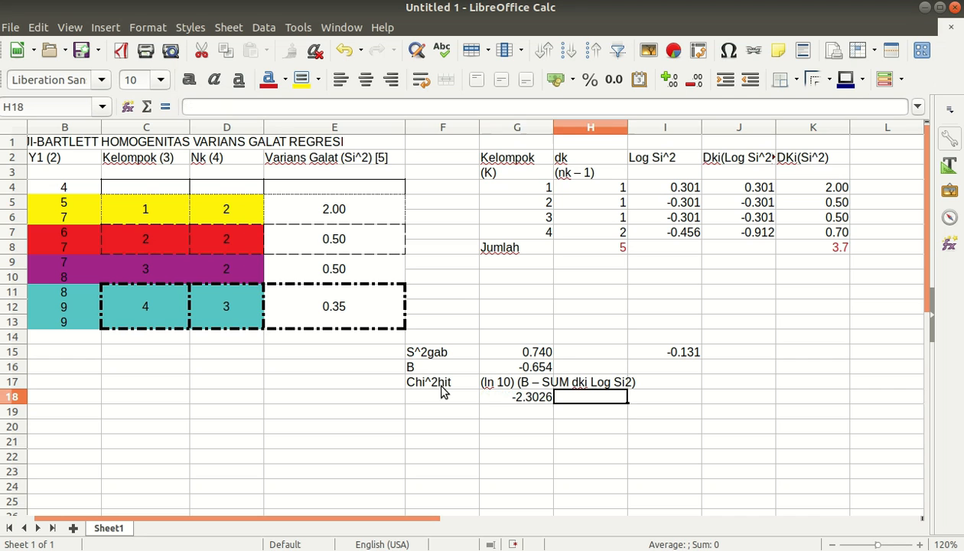
{"action": "key", "text": "Left"}
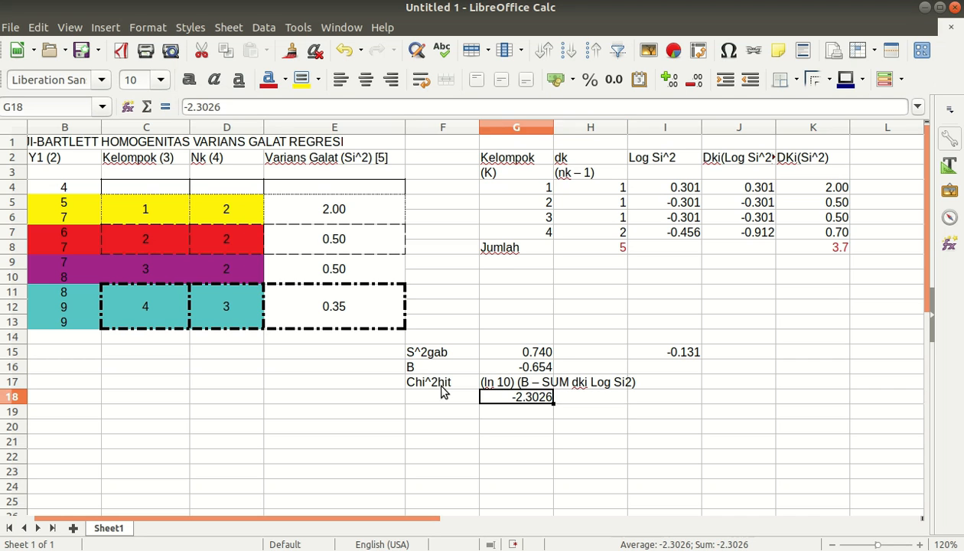
{"action": "key", "text": "BackSpace"}
{"action": "key", "text": "Return"}
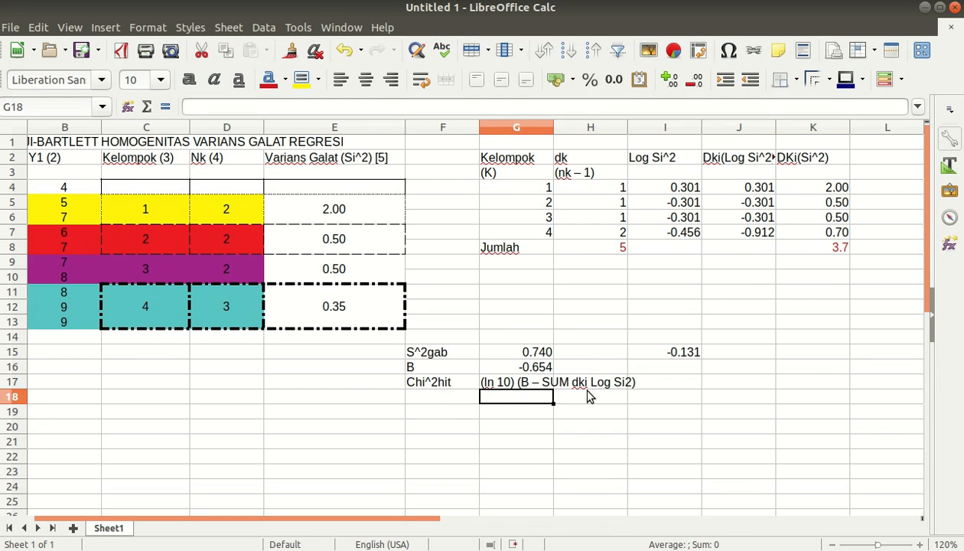
Calculate ln(10) in G18 and format the value as a number with four decimal places.
{"action": "type", "text": "=ln(10)"}
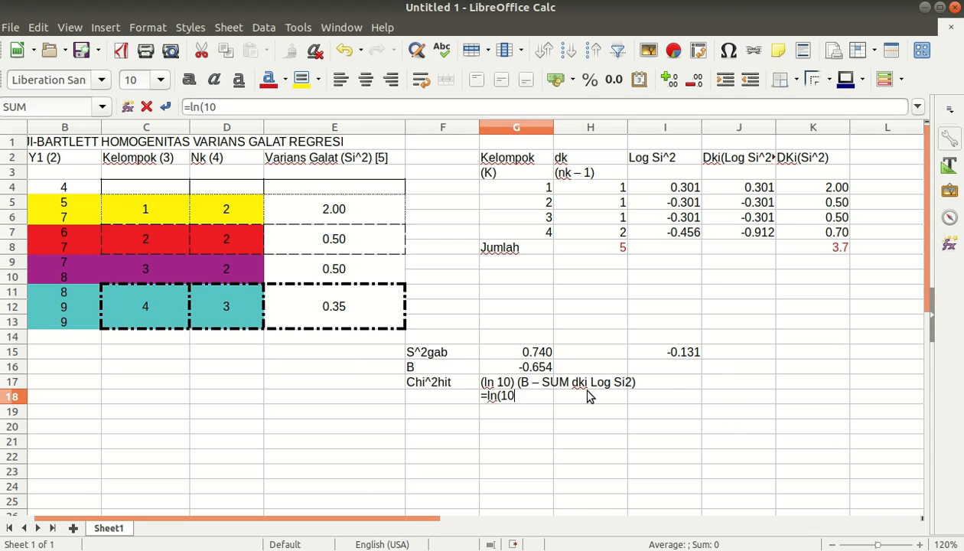
{"action": "key", "text": "Return"}
{"action": "right_click", "coordinate": [509, 397]}
{"action": "key", "text": "Escape"}
{"action": "key", "text": "ctrl+1"}
{"action": "left_click", "coordinate": [358, 323]}
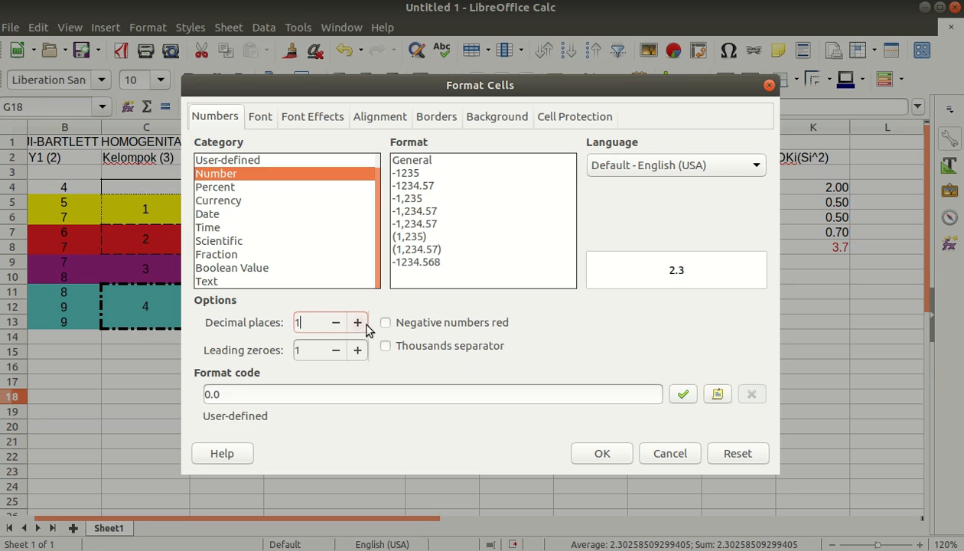
{"action": "left_click", "coordinate": [358, 322]}
{"action": "left_click", "coordinate": [357, 323]}
{"action": "left_click", "coordinate": [358, 323]}
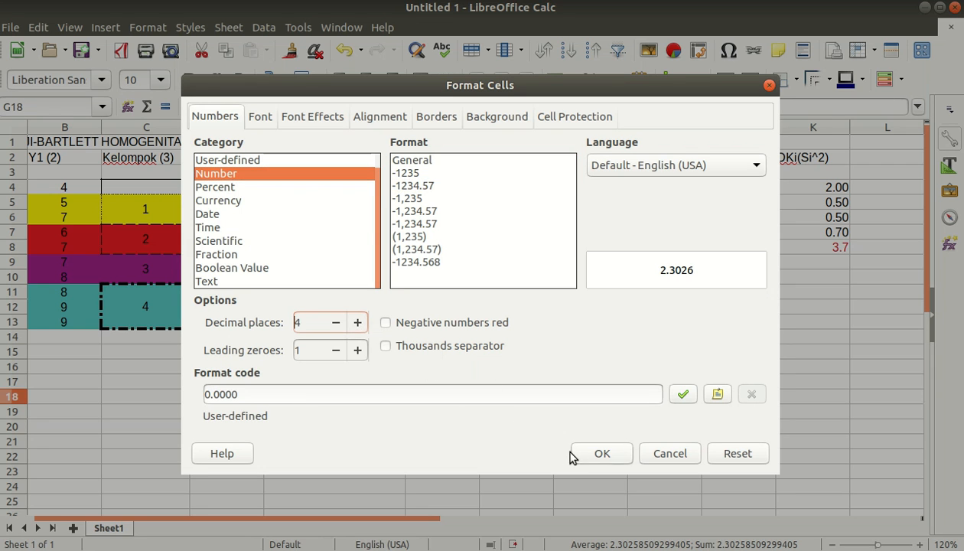
{"action": "left_click", "coordinate": [576, 453]}
{"action": "left_click", "coordinate": [561, 420]}
{"action": "left_click", "coordinate": [571, 399]}
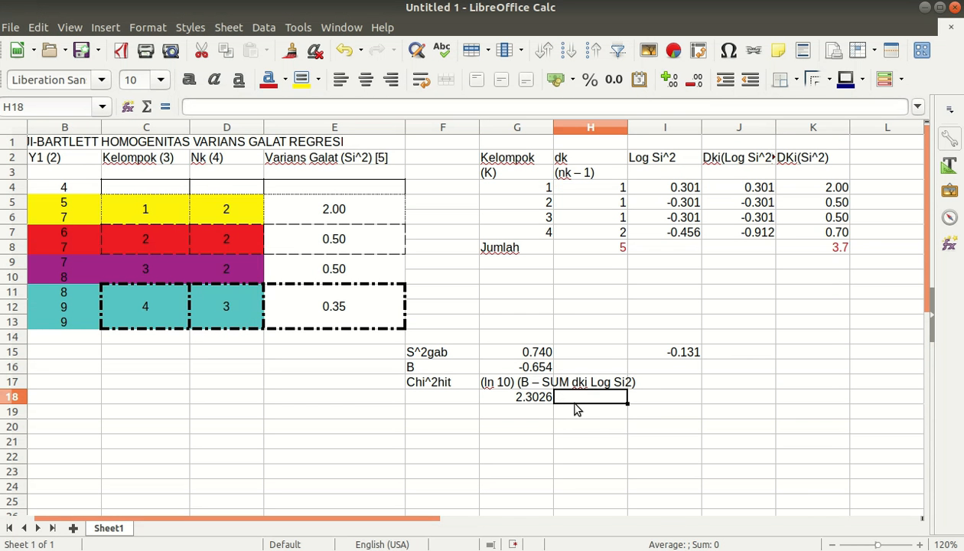
{"action": "type", "text": "("}
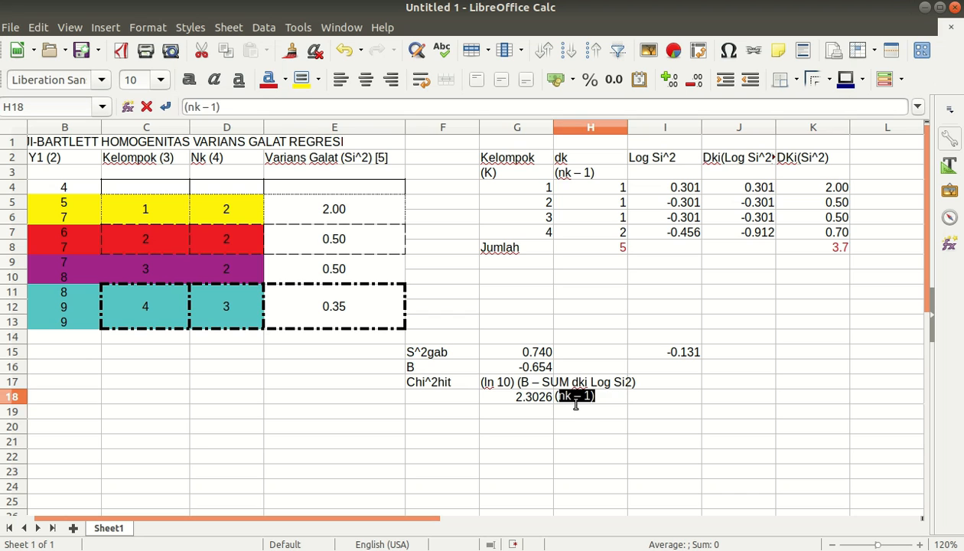
{"action": "key", "text": "BackSpace"}
{"action": "key", "text": "BackSpace"}
{"action": "type", "text": "=SUM"}
{"action": "key", "text": "BackSpace"}
{"action": "key", "text": "BackSpace"}
{"action": "key", "text": "BackSpace"}
{"action": "key", "text": "BackSpace"}
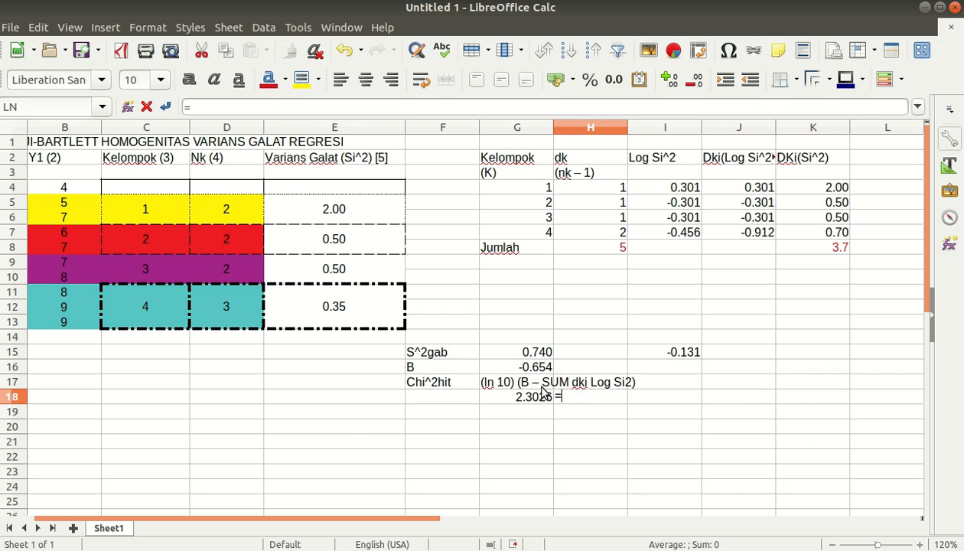
{"action": "type", "text": "("}
{"action": "key", "text": "BackSpace"}
Enter the formula =SUM(G16) in H18, beside the ln(10) value.
{"action": "type", "text": "=SUM("}
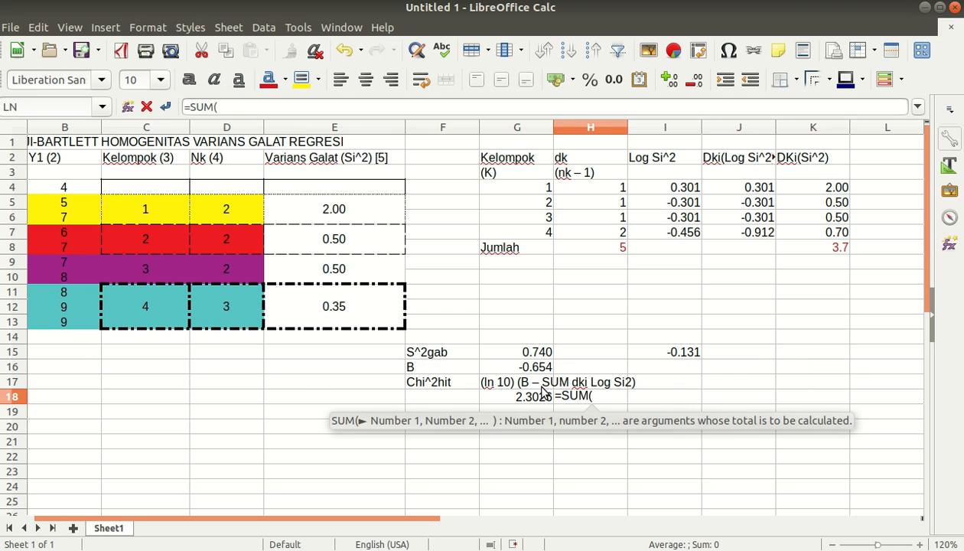
{"action": "left_click", "coordinate": [536, 368]}
{"action": "type", "text": "-"}
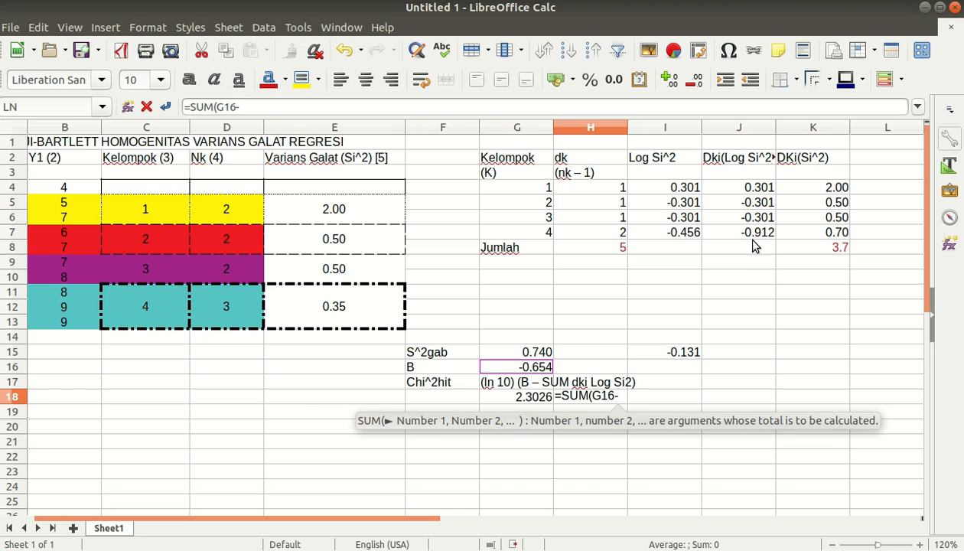
{"action": "key", "text": "BackSpace"}
{"action": "type", "text": ")"}
{"action": "key", "text": "Return"}
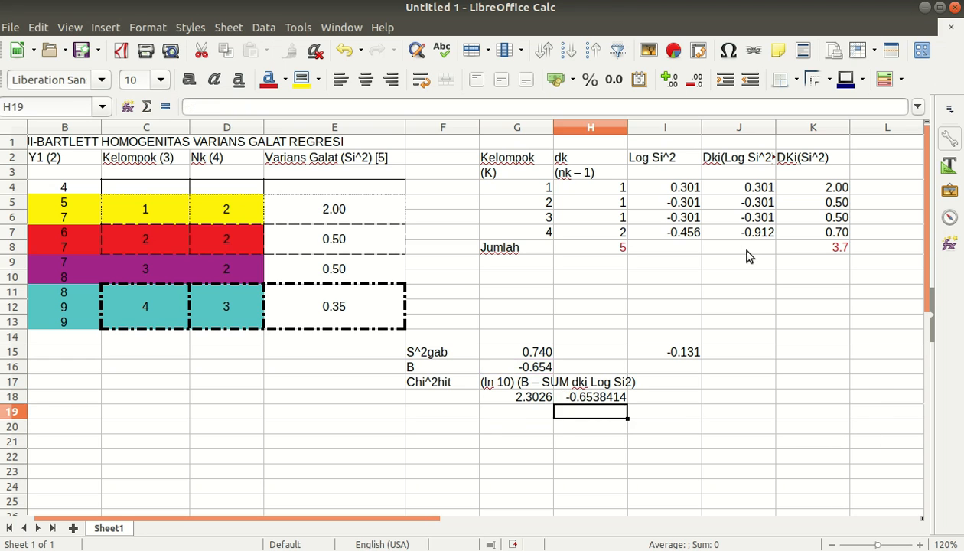
Total the Dki(Log Si^2) values J4:J7 with a SUM formula in J8 of the Jumlah row.
{"action": "left_click", "coordinate": [744, 256]}
{"action": "type", "text": "=SUM("}
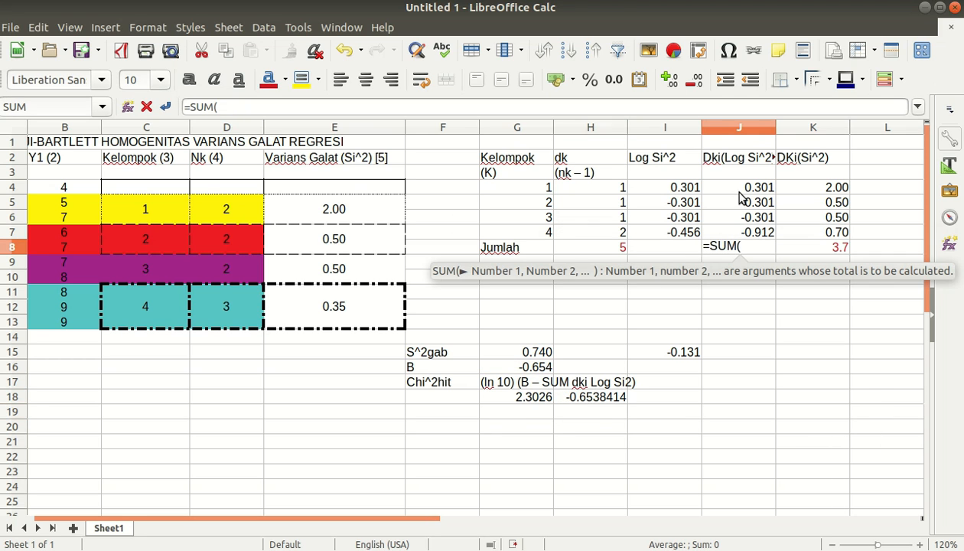
{"action": "left_click_drag", "start_coordinate": [740, 188], "coordinate": [741, 238]}
{"action": "key", "text": "Return"}
{"action": "key", "text": "Up"}
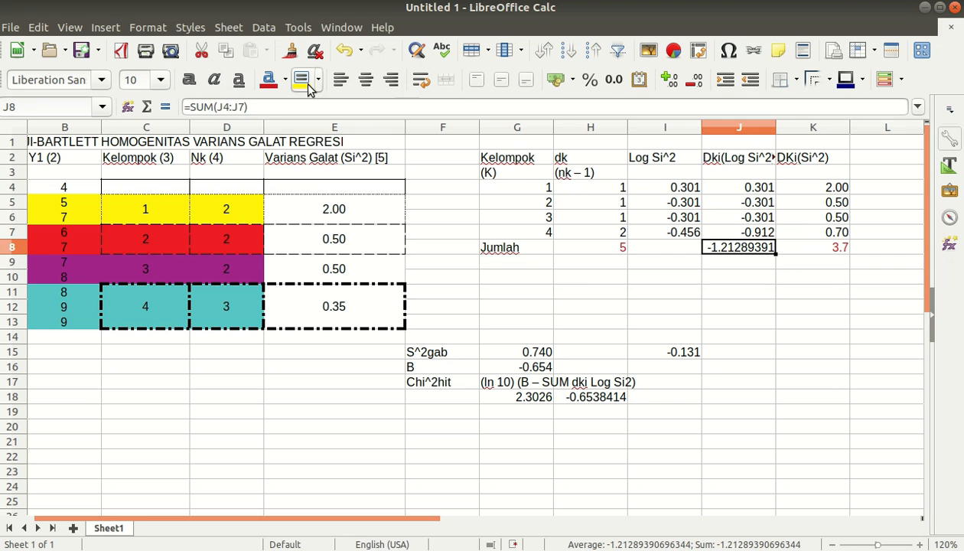
Format the total in J8 as a number with three decimal places in red font.
{"action": "right_click", "coordinate": [736, 255]}
{"action": "left_click", "coordinate": [788, 335]}
{"action": "left_click", "coordinate": [357, 322]}
{"action": "left_click", "coordinate": [358, 323]}
{"action": "left_click", "coordinate": [358, 322]}
{"action": "left_click", "coordinate": [603, 451]}
{"action": "left_click", "coordinate": [675, 354]}
Change the H18 formula to =SUM(G16-J8), subtracting the Dki(Log Si^2) total from B.
{"action": "left_click", "coordinate": [609, 399]}
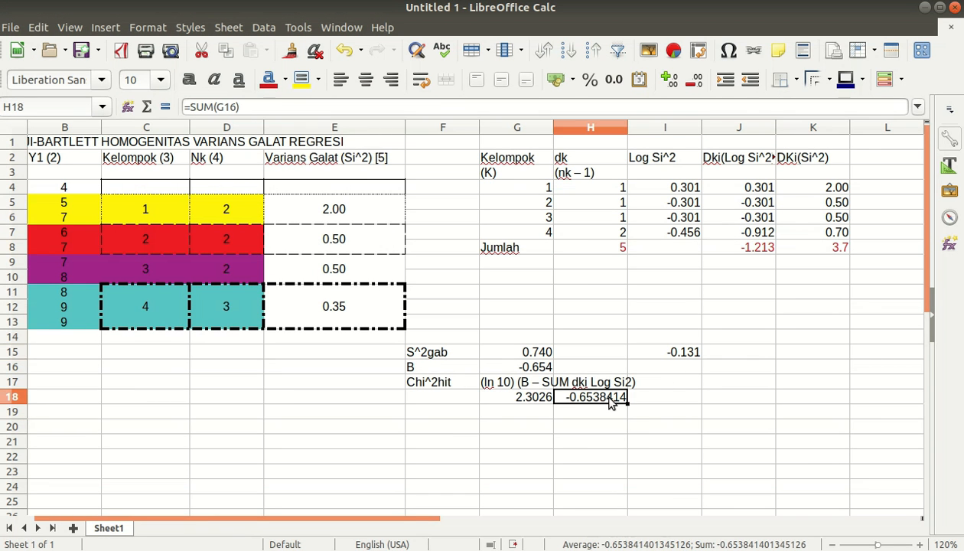
{"action": "left_click", "coordinate": [327, 107]}
{"action": "key", "text": "BackSpace"}
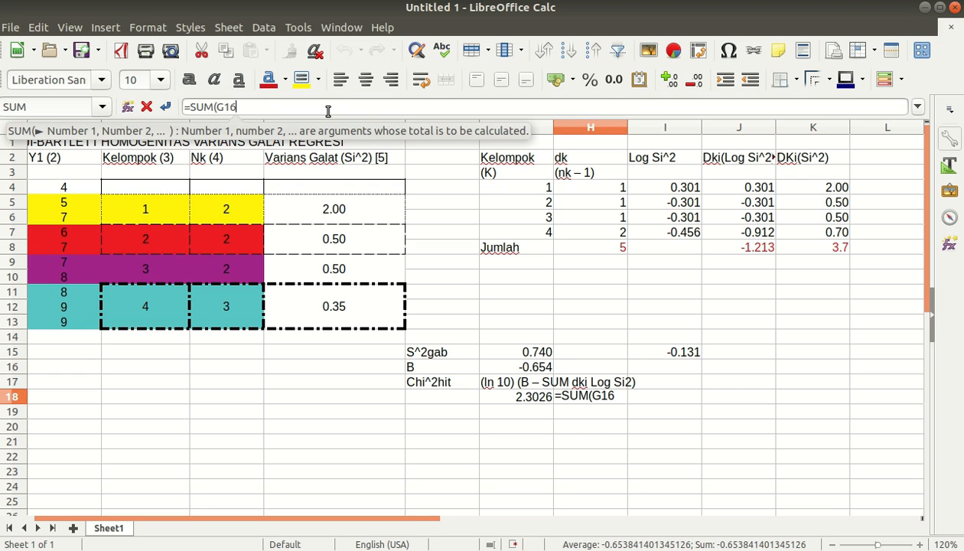
{"action": "type", "text": "-"}
{"action": "left_click", "coordinate": [751, 247]}
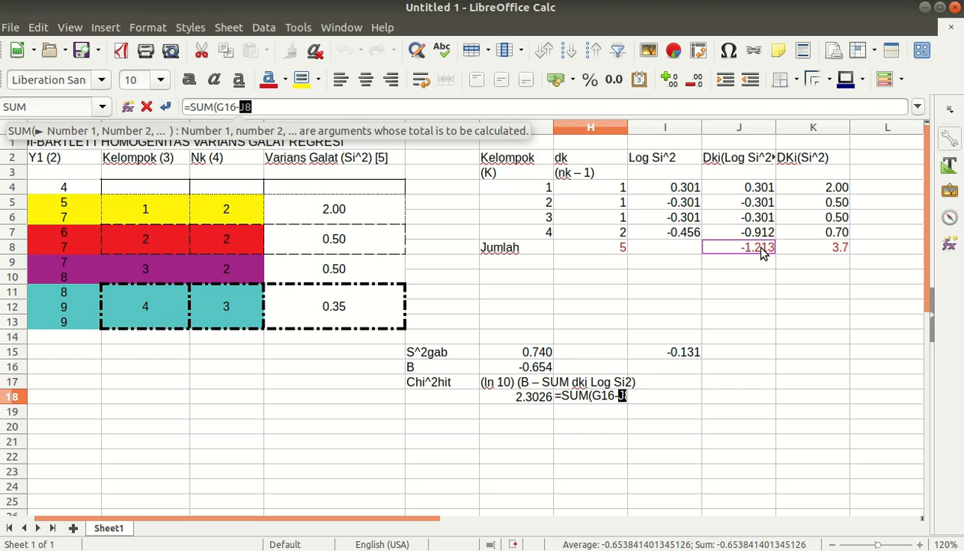
{"action": "type", "text": ")"}
{"action": "key", "text": "Return"}
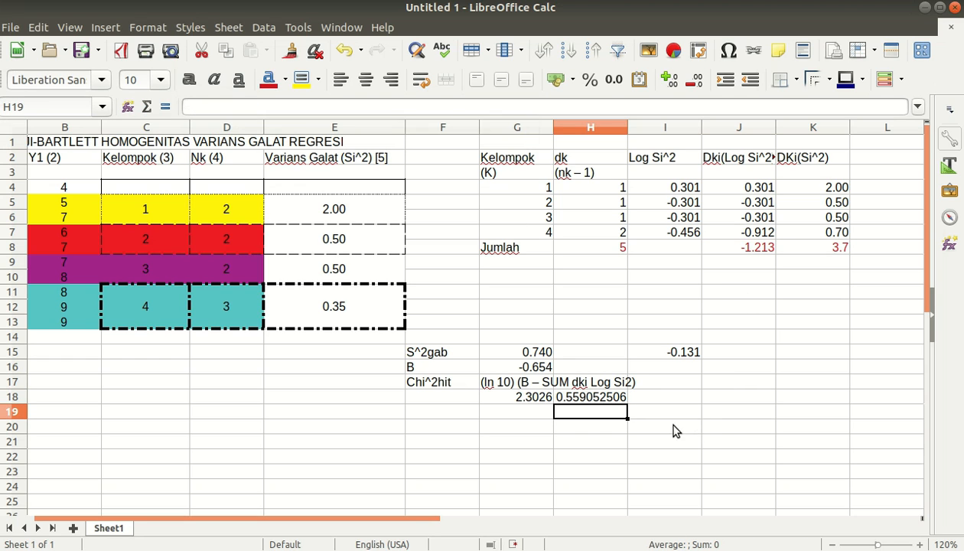
Format the difference in H18 as a number with four decimal places.
{"action": "left_click", "coordinate": [597, 399]}
{"action": "right_click", "coordinate": [597, 400]}
{"action": "left_click", "coordinate": [619, 278]}
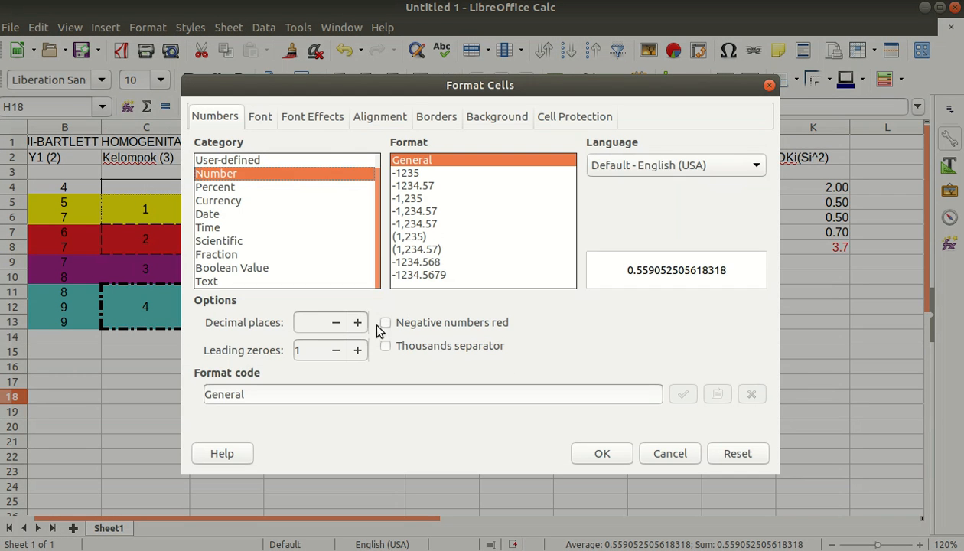
{"action": "left_click", "coordinate": [358, 323]}
{"action": "left_click", "coordinate": [358, 323]}
{"action": "left_click", "coordinate": [357, 323]}
{"action": "left_click", "coordinate": [358, 323]}
{"action": "left_click", "coordinate": [603, 454]}
Calculate the chi-square statistic in I18 with the formula =SUM(G18*H18).
{"action": "left_click", "coordinate": [650, 398]}
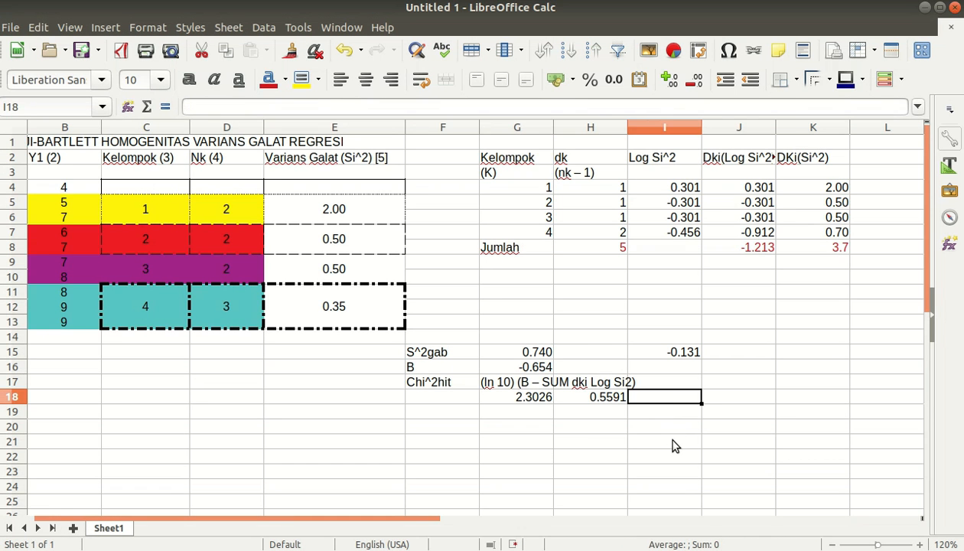
{"action": "type", "text": "=SUM("}
{"action": "left_click", "coordinate": [533, 398]}
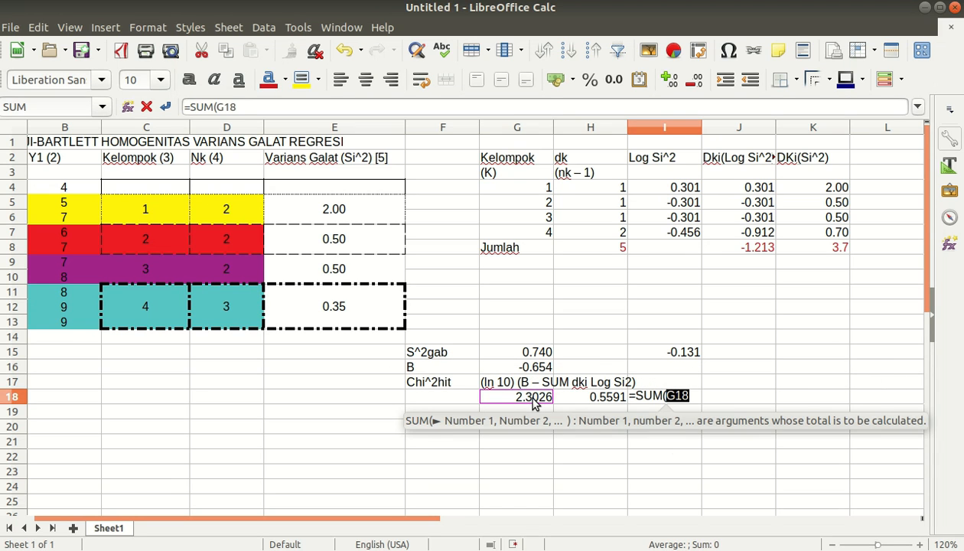
{"action": "type", "text": "*"}
{"action": "left_click", "coordinate": [593, 398]}
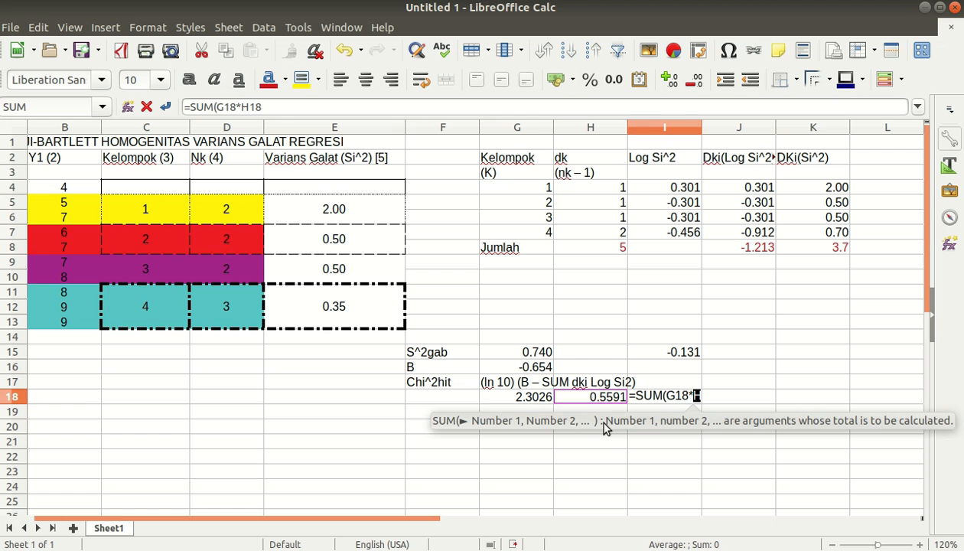
{"action": "key", "text": "Return"}
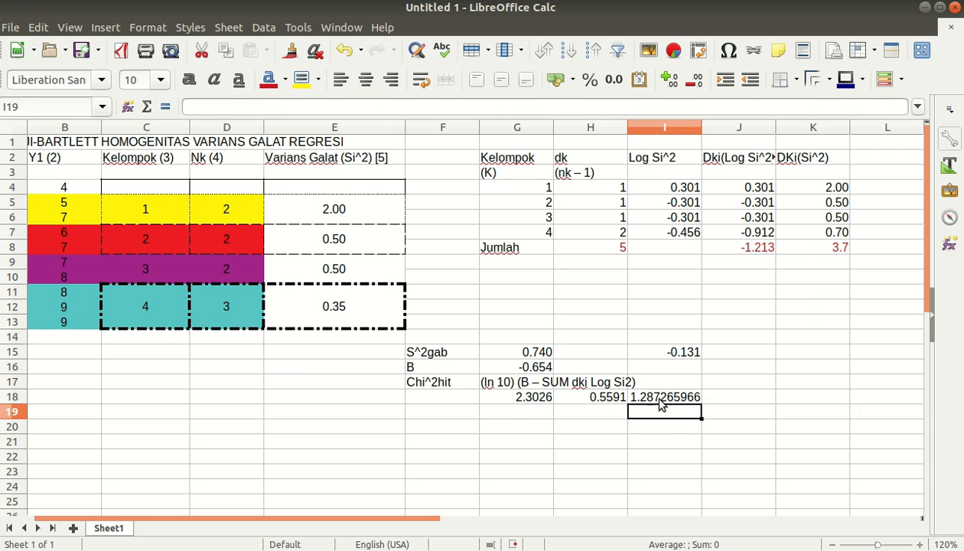
Format the chi-square result in I18 as a number with four decimal places.
{"action": "right_click", "coordinate": [660, 398]}
{"action": "left_click", "coordinate": [689, 276]}
{"action": "left_click", "coordinate": [358, 323]}
{"action": "left_click", "coordinate": [357, 323]}
{"action": "left_click", "coordinate": [357, 323]}
{"action": "left_click", "coordinate": [357, 323]}
{"action": "left_click", "coordinate": [605, 454]}
{"action": "left_click", "coordinate": [635, 452]}
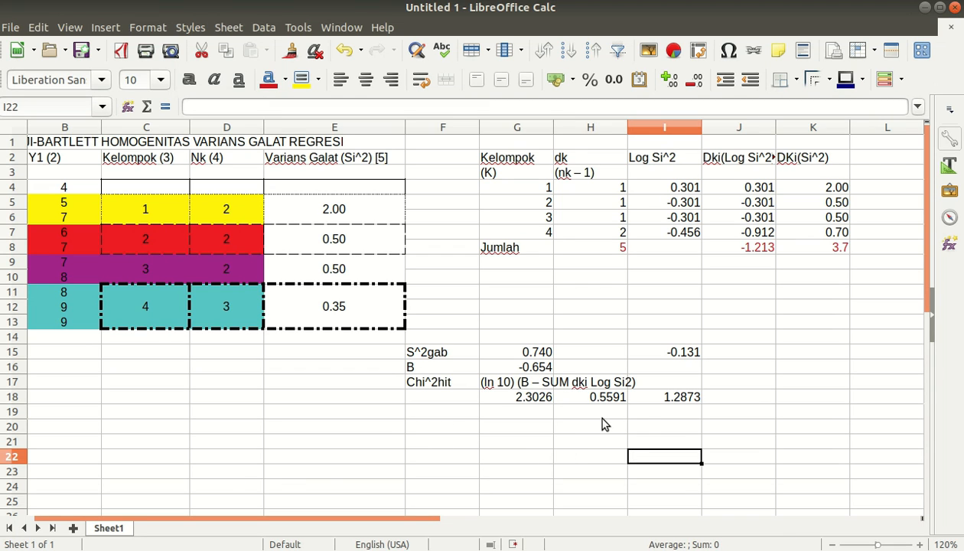
{"action": "double_click", "coordinate": [667, 396]}
{"action": "left_click", "coordinate": [670, 459]}
{"action": "key", "text": "Return"}
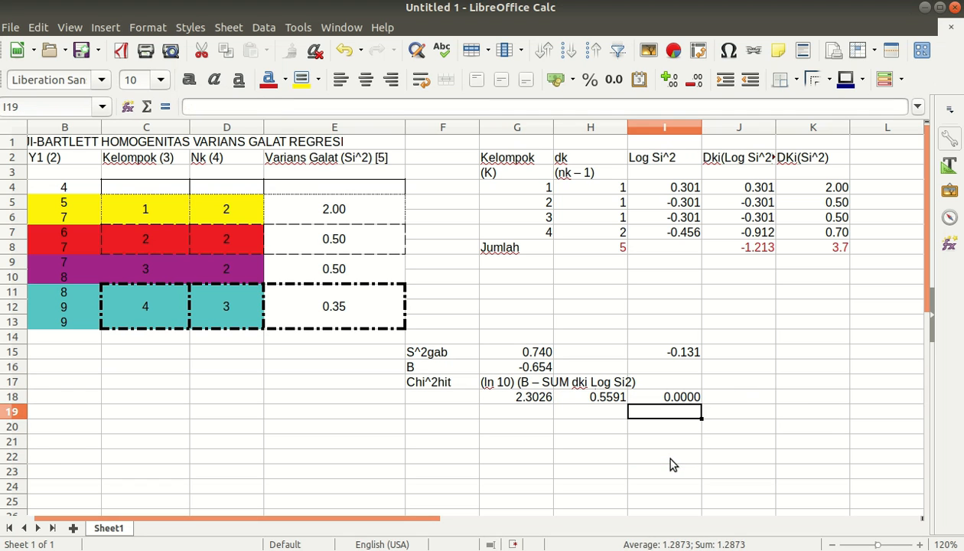
{"action": "key", "text": "ctrl+z"}
Reduce the chi-square result in I18 to two decimal places and colour it red.
{"action": "right_click", "coordinate": [670, 398]}
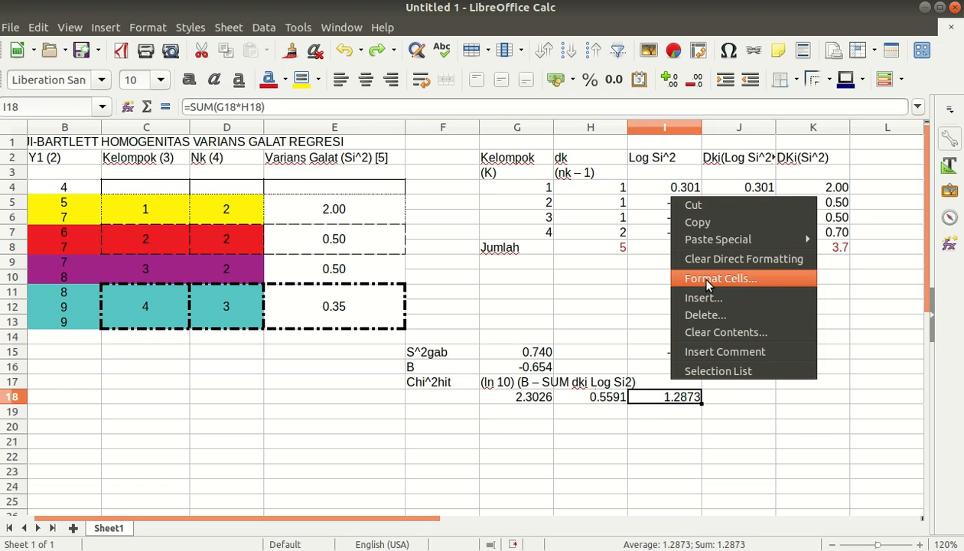
{"action": "left_click", "coordinate": [712, 278]}
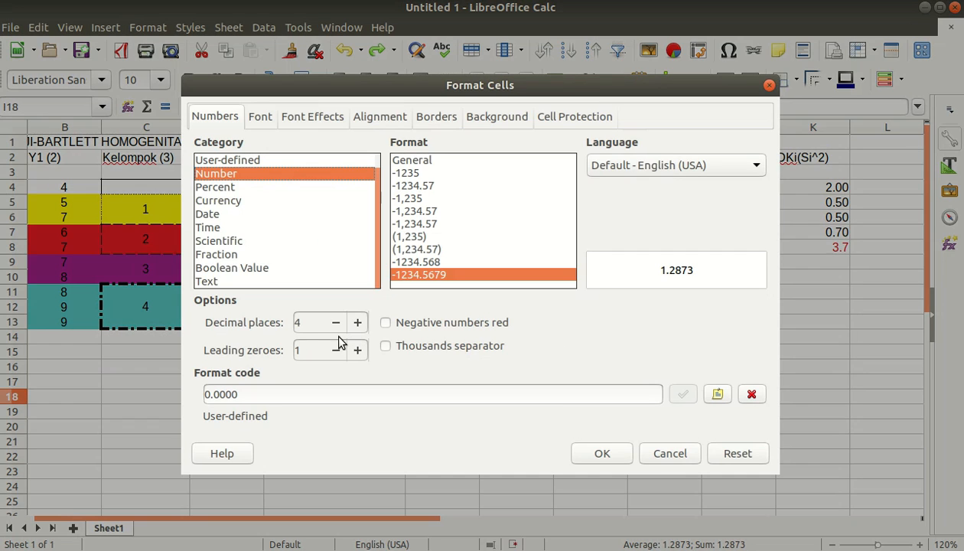
{"action": "left_click", "coordinate": [336, 322]}
{"action": "left_click", "coordinate": [336, 322]}
{"action": "left_click", "coordinate": [602, 453]}
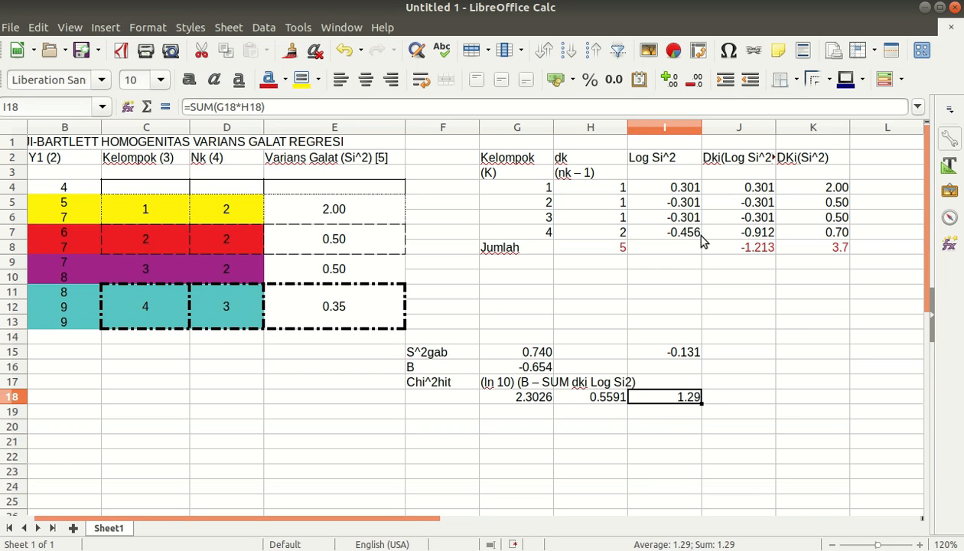
{"action": "left_click", "coordinate": [269, 80]}
{"action": "left_click", "coordinate": [608, 429]}
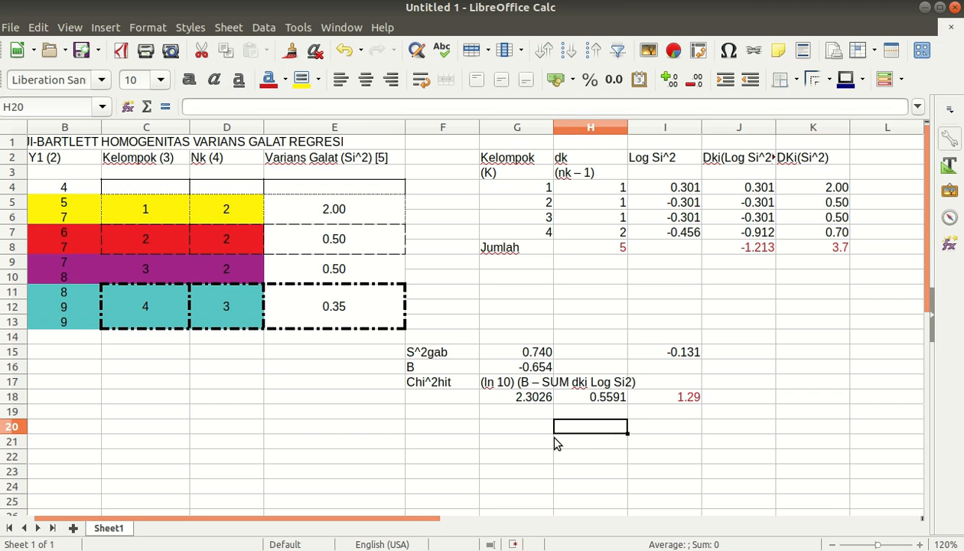
Add the label Chi^2tab in F21, below the chi-square calculation.
{"action": "left_click", "coordinate": [459, 455]}
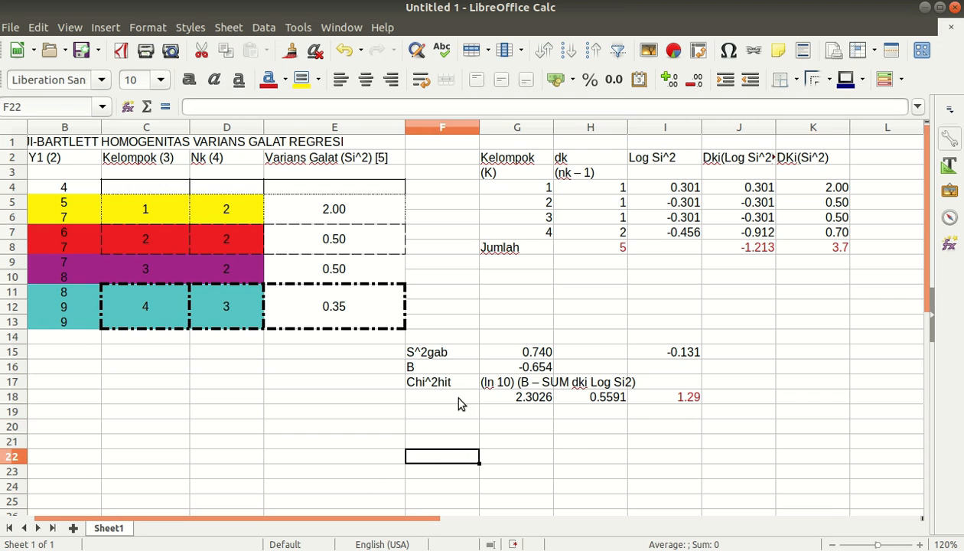
{"action": "left_click", "coordinate": [438, 441]}
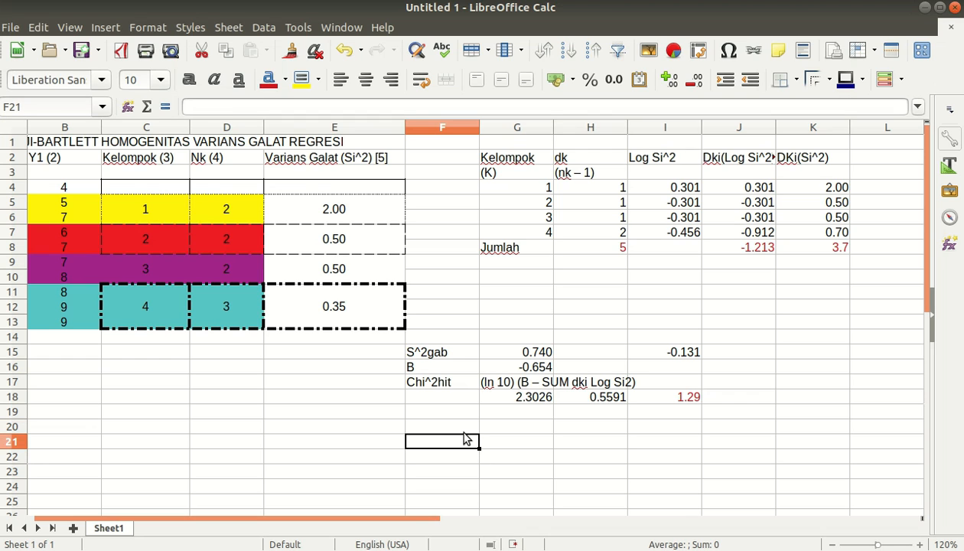
{"action": "type", "text": "Chi^2tab"}
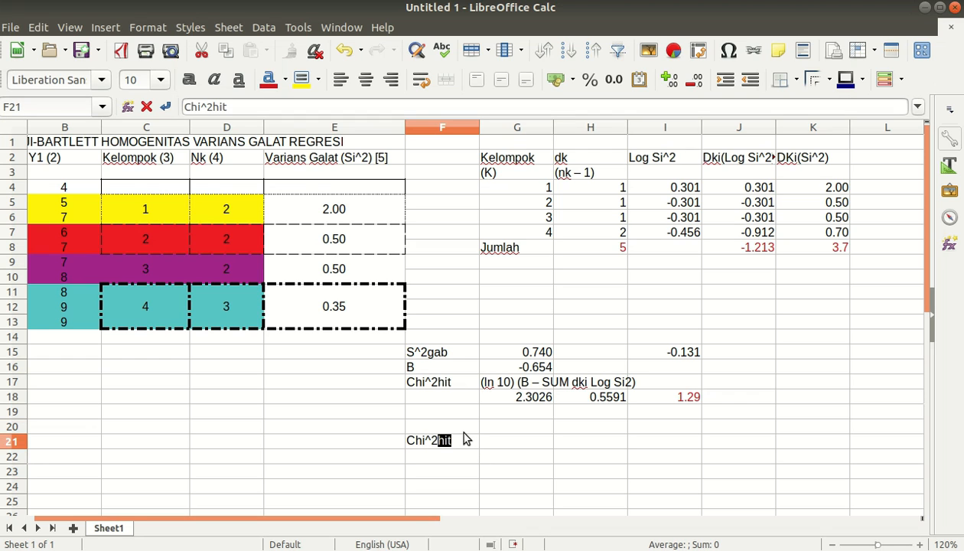
{"action": "key", "text": "Tab"}
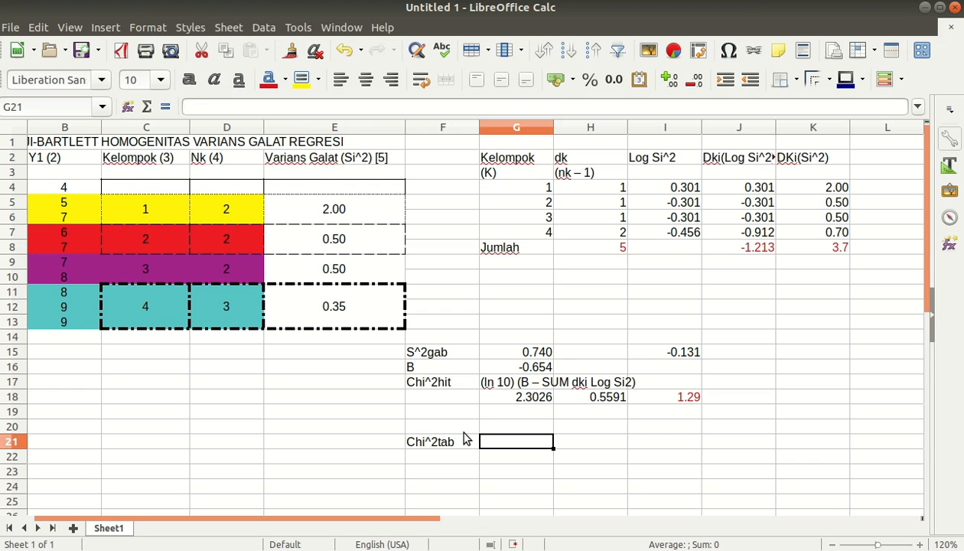
Write the table-value formula as text in G21: Chi^2 (1-alpha) (k-1).
{"action": "type", "text": "Chi^2"}
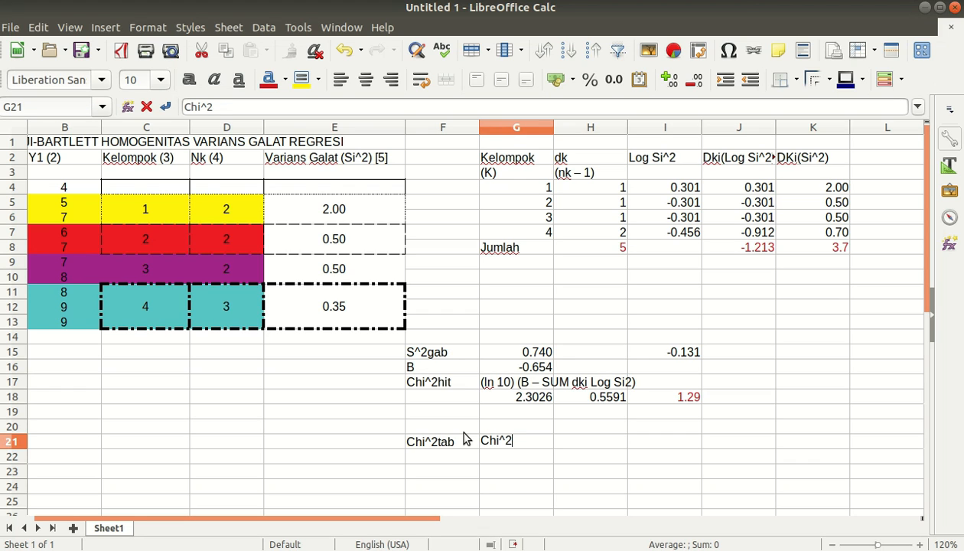
{"action": "type", "text": " (1"}
{"action": "type", "text": "-x)"}
{"action": "key", "text": "BackSpace"}
{"action": "key", "text": "BackSpace"}
{"action": "type", "text": "alpha)"}
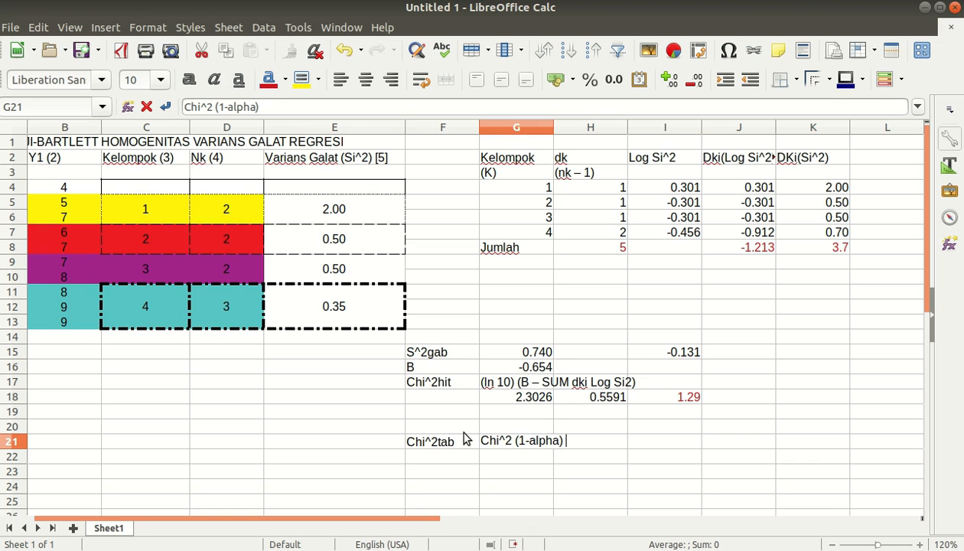
{"action": "type", "text": " (k-1)"}
{"action": "left_click", "coordinate": [497, 469]}
{"action": "key", "text": "Up"}
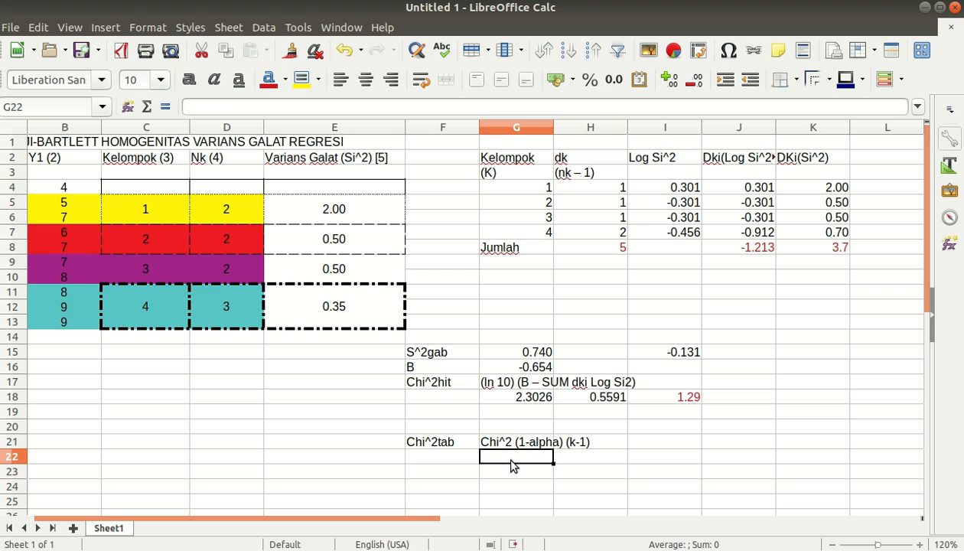
Enter the formula =SUM(0.95*3) in G23 below the Chi^2tab formula text.
{"action": "left_click", "coordinate": [517, 473]}
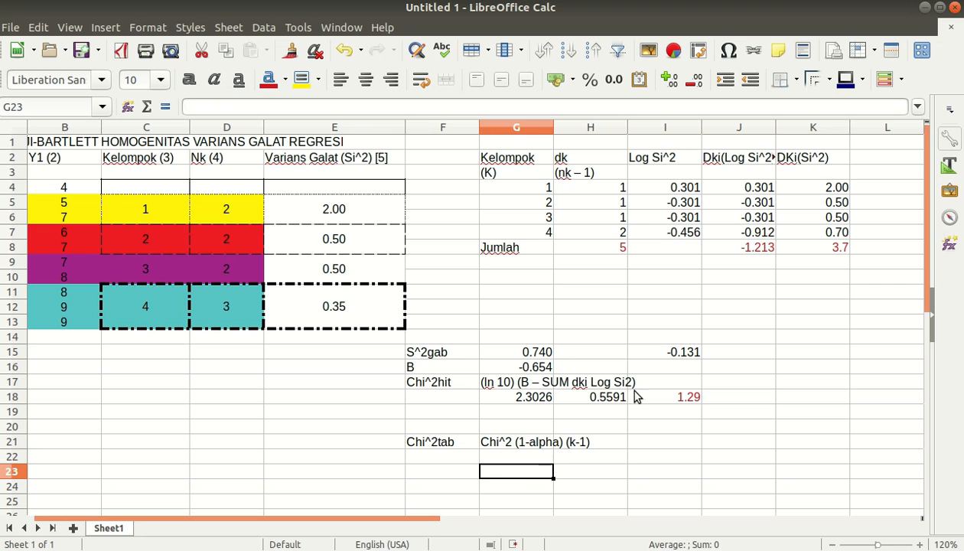
{"action": "type", "text": "=SUM(0.95*3)"}
{"action": "key", "text": "Return"}
{"action": "left_click_drag", "start_coordinate": [689, 487], "coordinate": [560, 482]}
{"action": "left_click", "coordinate": [548, 472]}
{"action": "scroll", "coordinate": [545, 459], "scroll_direction": "down", "scroll_amount": 1}
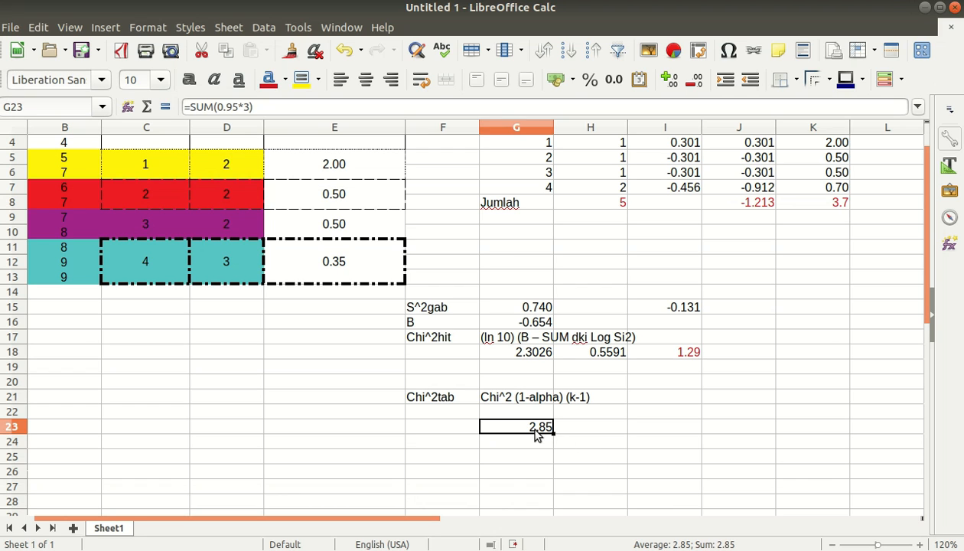
Colour the Chi^2tab result in G23 red.
{"action": "left_click", "coordinate": [269, 80]}
{"action": "left_click", "coordinate": [575, 418]}
{"action": "key", "text": "Down"}
{"action": "key", "text": "Left"}
{"action": "left_click", "coordinate": [672, 353]}
{"action": "left_click", "coordinate": [537, 422]}
{"action": "scroll", "coordinate": [447, 494], "scroll_direction": "down", "scroll_amount": 1}
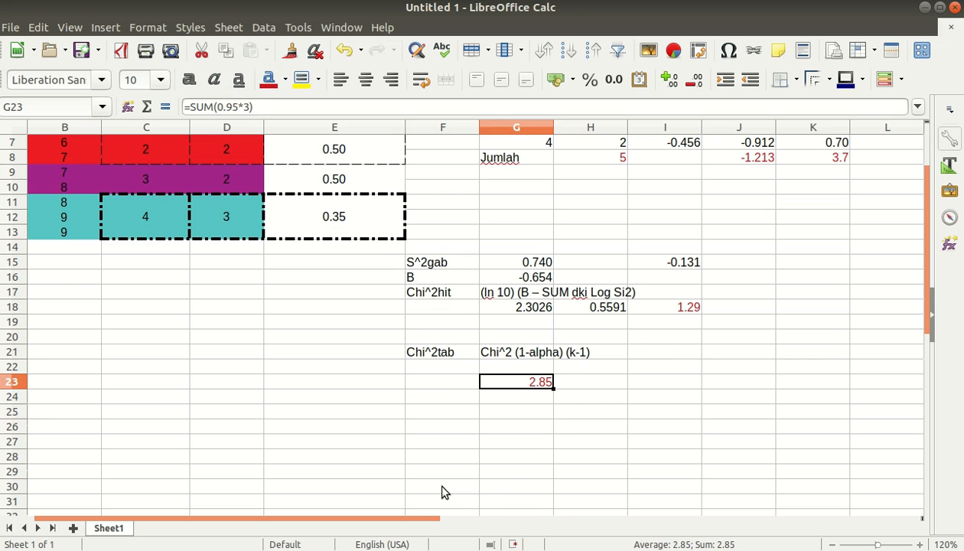
Write the comparison as text: "Chi^2hit < Chi^2tab" in E25 and "1.29 < 2.85" in E26.
{"action": "left_click", "coordinate": [385, 413]}
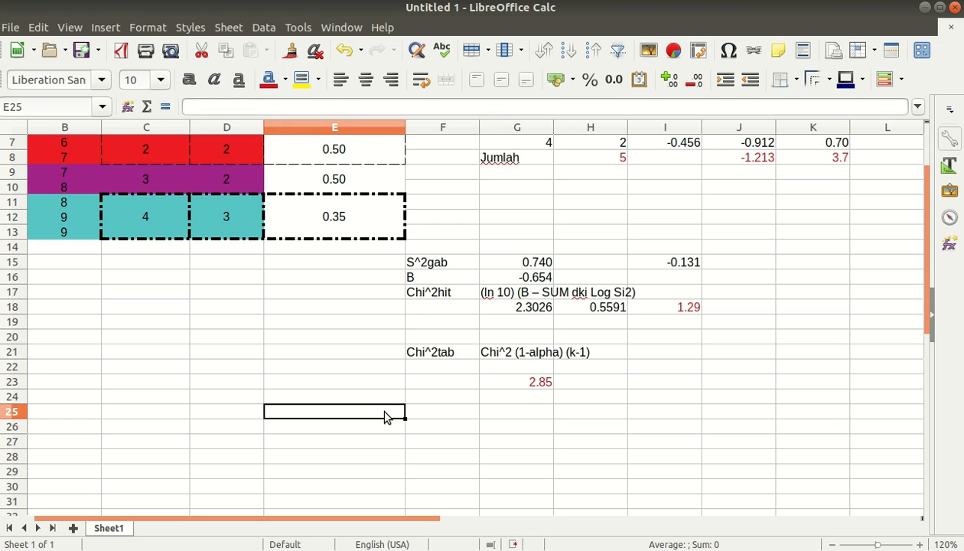
{"action": "type", "text": "Chi^2hit < chi"}
{"action": "key", "text": "BackSpace"}
{"action": "key", "text": "BackSpace"}
{"action": "key", "text": "BackSpace"}
{"action": "type", "text": "V"}
{"action": "key", "text": "BackSpace"}
{"action": "type", "text": "Chi^2tab"}
{"action": "key", "text": "Return"}
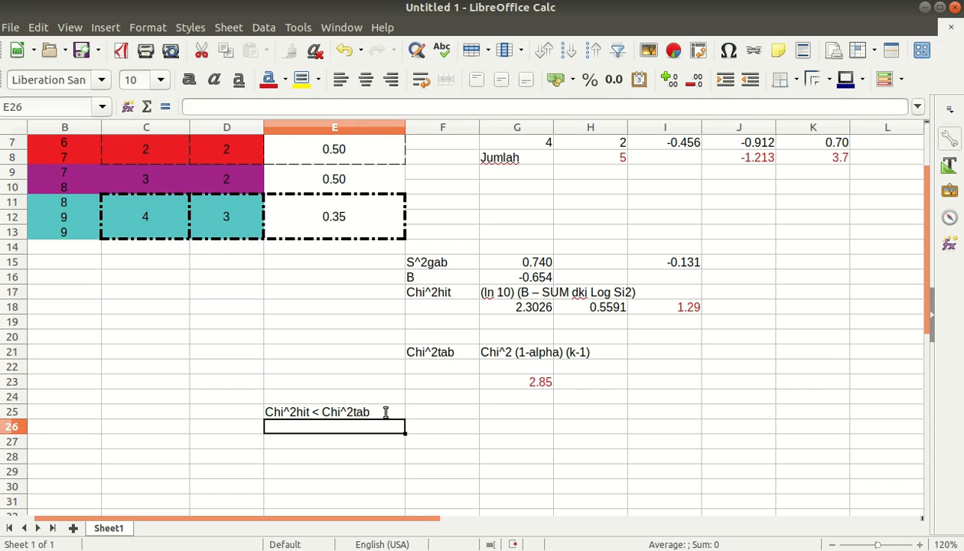
{"action": "type", "text": "1.29 < 2.85"}
{"action": "key", "text": "Return"}
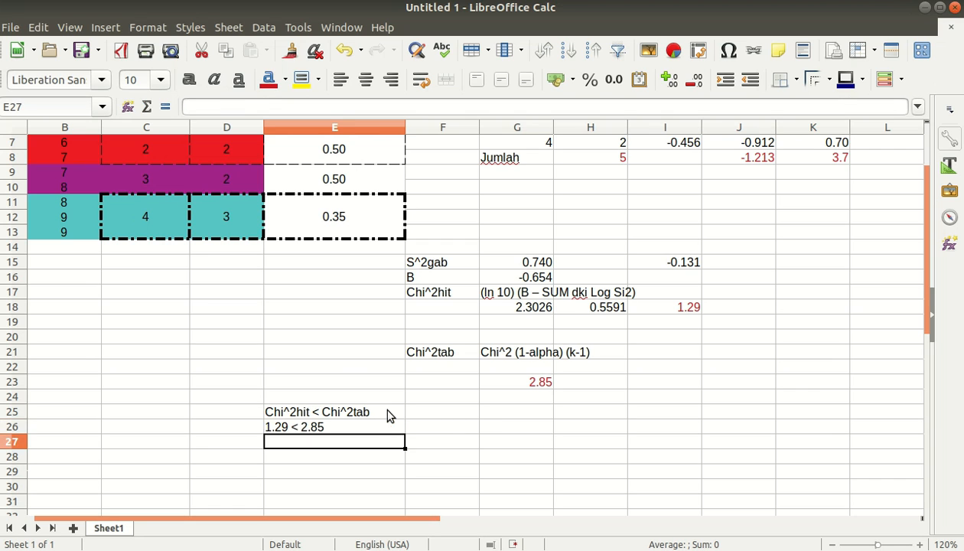
Write the test decision "Berarti H0 diterima" in E27 below the comparison.
{"action": "scroll", "coordinate": [327, 396], "scroll_direction": "down", "scroll_amount": 2}
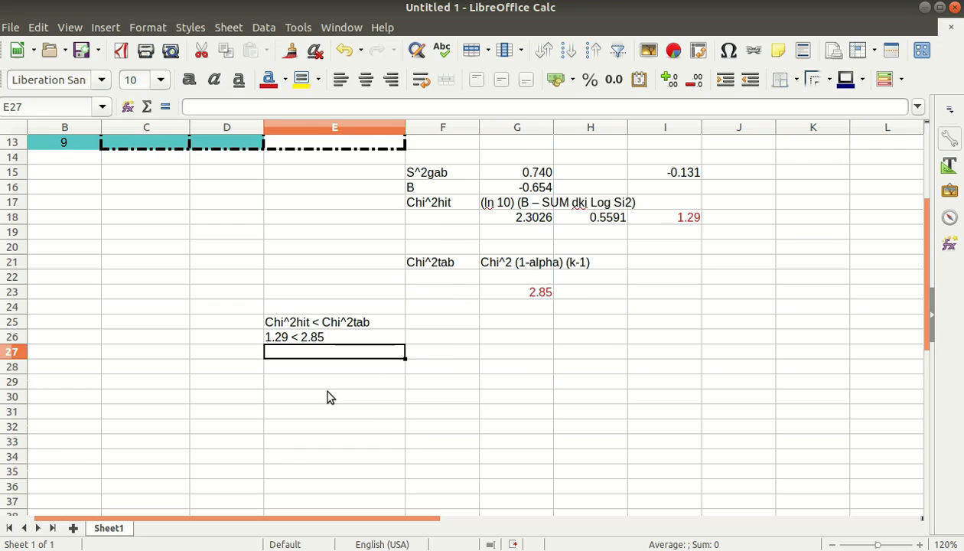
{"action": "type", "text": "Berarti Ho di"}
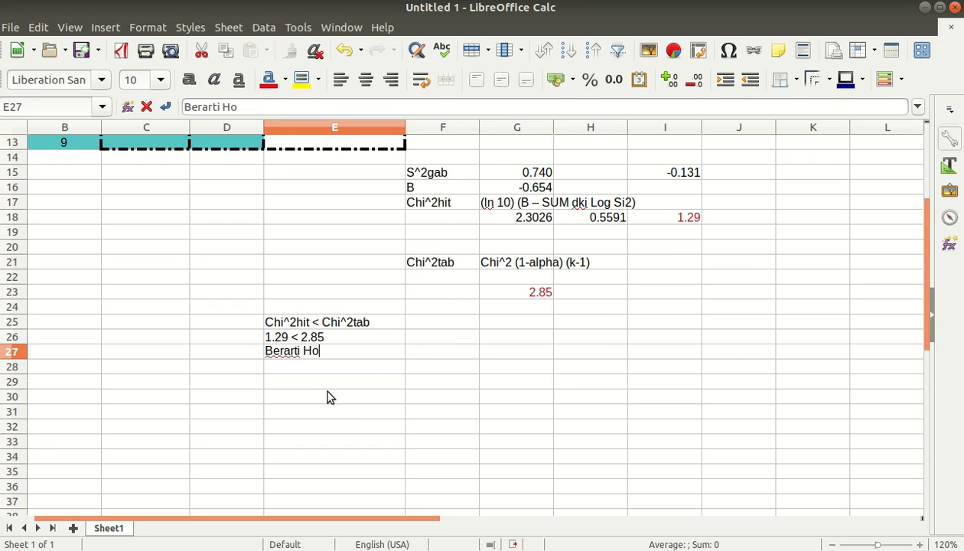
{"action": "key", "text": "BackSpace"}
{"action": "key", "text": "BackSpace"}
{"action": "key", "text": "BackSpace"}
{"action": "key", "text": "BackSpace"}
{"action": "type", "text": "0 diterima"}
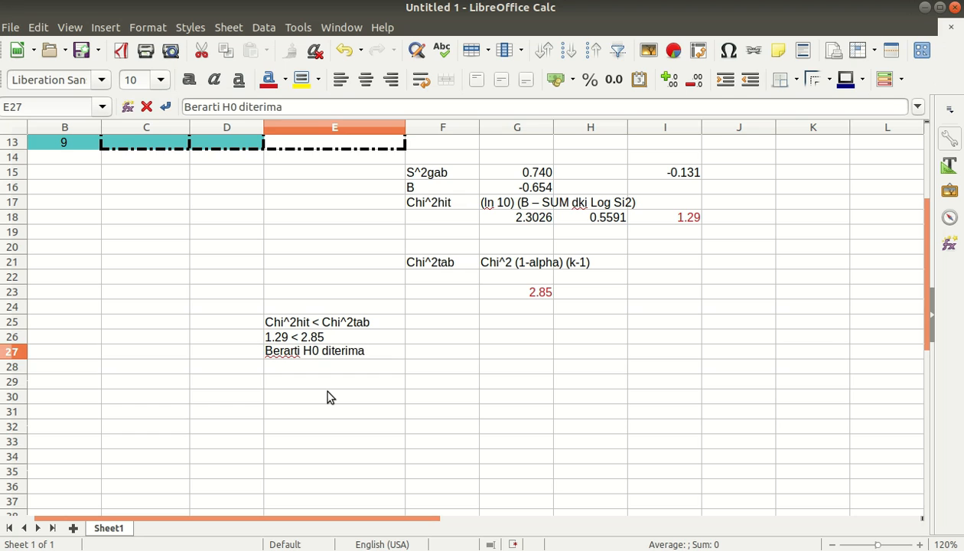
{"action": "key", "text": "Return"}
Write the conclusion in E28: "dengan demikian, data X dalam Regresi Variabel Y atas X mempunyai Varians yang sama atau HOMOGEN".
{"action": "type", "text": "dengan demikia"}
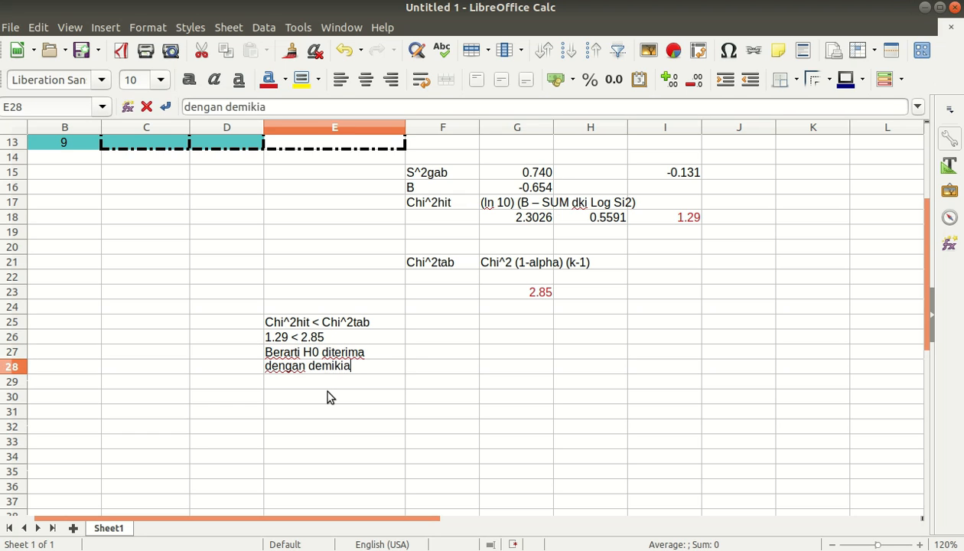
{"action": "type", "text": "n, data C"}
{"action": "key", "text": "BackSpace"}
{"action": "type", "text": "X dalam Regresi "}
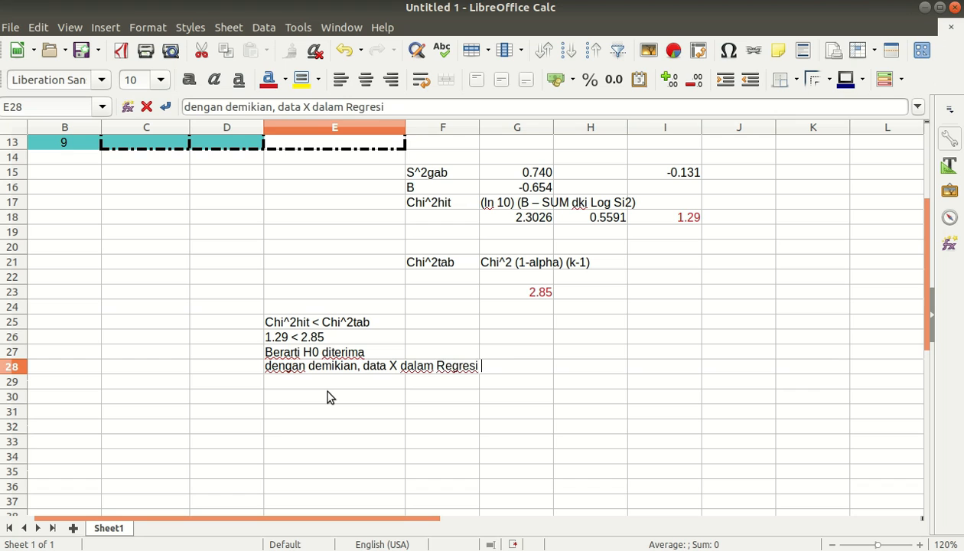
{"action": "type", "text": "Variabel Y atas"}
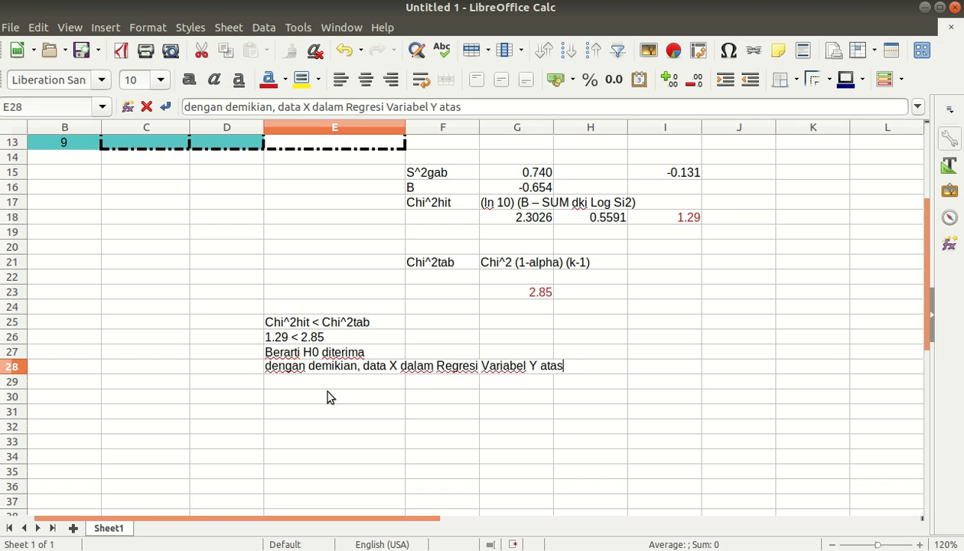
{"action": "type", "text": " X"}
{"action": "type", "text": " mempunyai Varians yang sama atau k"}
{"action": "key", "text": "BackSpace"}
{"action": "type", "text": "HOMOGEN"}
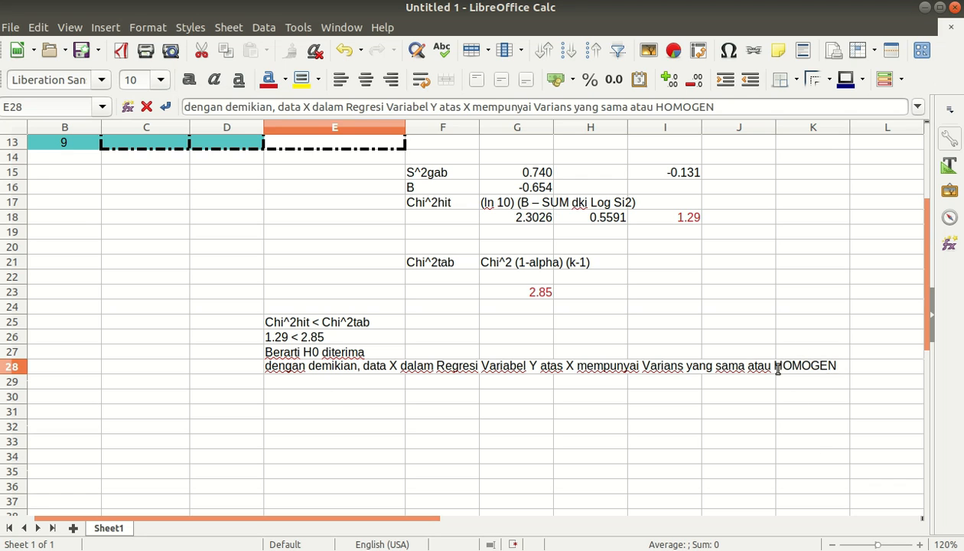
{"action": "left_click_drag", "start_coordinate": [838, 366], "coordinate": [254, 318]}
{"action": "left_click", "coordinate": [814, 396]}
Make only the word HOMOGEN in the E28 conclusion bold and underlined.
{"action": "left_click", "coordinate": [838, 369]}
{"action": "double_click", "coordinate": [838, 367]}
{"action": "key", "text": "Down"}
{"action": "key", "text": "Down"}
{"action": "left_click", "coordinate": [341, 369]}
{"action": "left_click_drag", "start_coordinate": [714, 107], "coordinate": [655, 108]}
{"action": "left_click", "coordinate": [189, 80]}
{"action": "left_click", "coordinate": [239, 79]}
{"action": "left_click", "coordinate": [749, 434]}
Review the finished Bartlett calculation from the group tables down to the conclusion at 110% zoom.
{"action": "scroll", "coordinate": [402, 400], "scroll_direction": "up", "scroll_amount": 3}
{"action": "scroll", "coordinate": [421, 413], "scroll_direction": "down", "scroll_amount": 3}
{"action": "scroll", "coordinate": [430, 421], "scroll_direction": "up", "scroll_amount": 4}
{"action": "scroll", "coordinate": [432, 424], "scroll_direction": "down", "scroll_amount": 3}
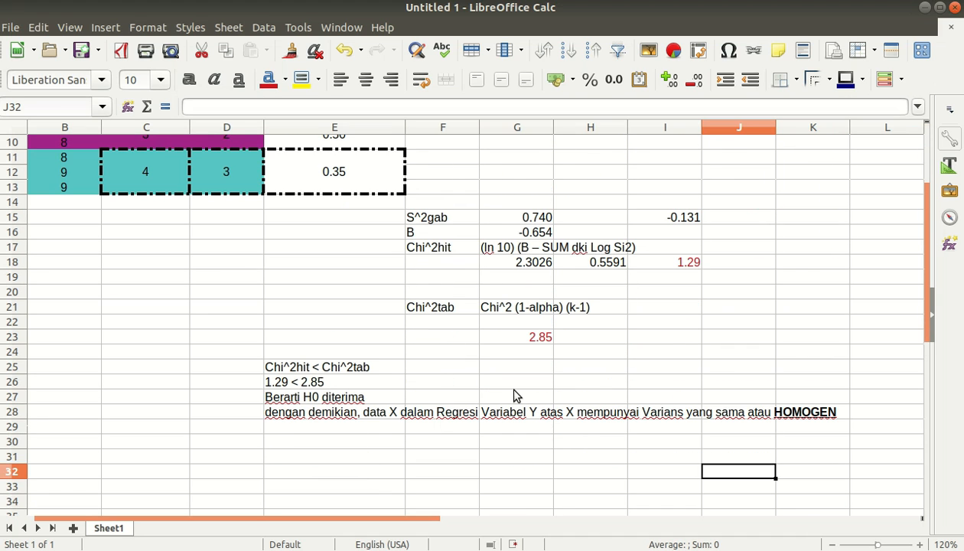
{"action": "scroll", "coordinate": [725, 331], "scroll_direction": "up", "scroll_amount": 2}
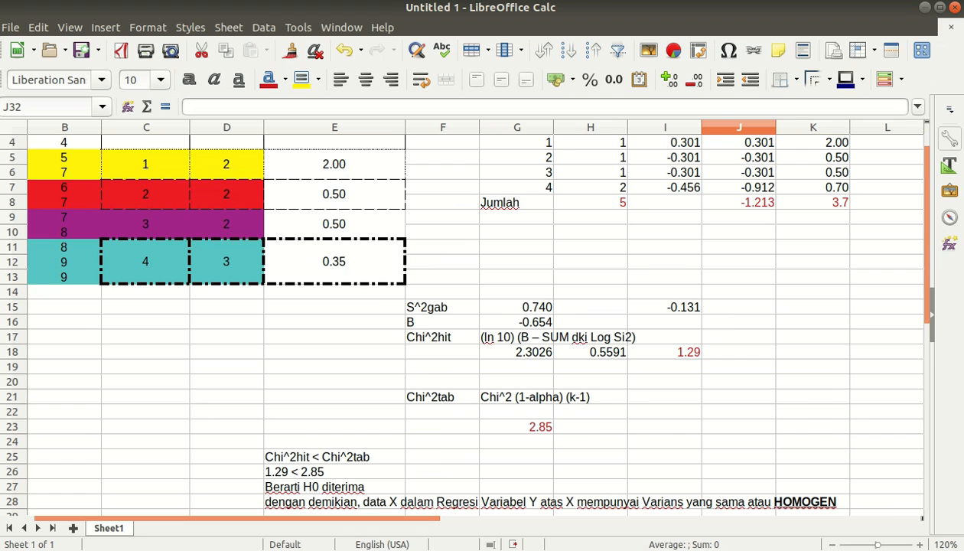
{"action": "left_click", "coordinate": [836, 545]}
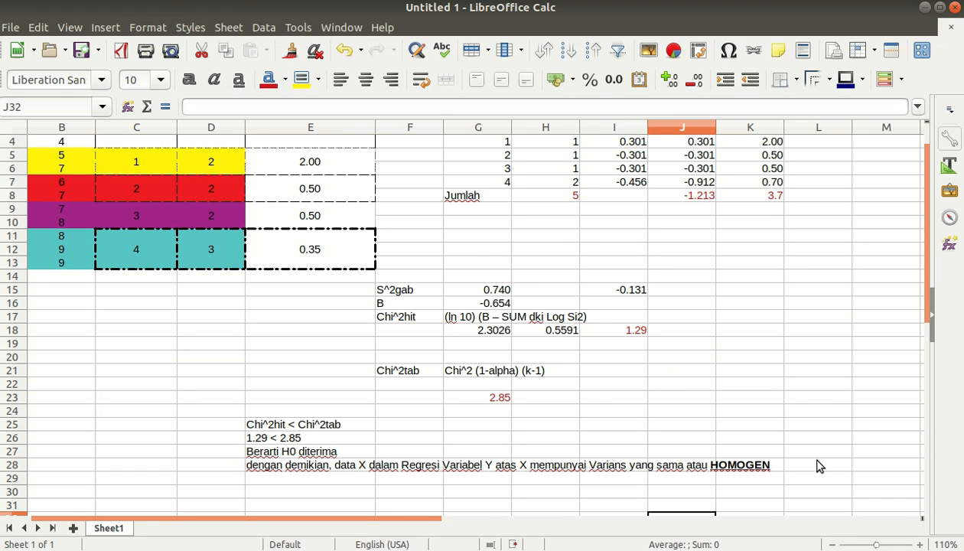
{"action": "scroll", "coordinate": [818, 465], "scroll_direction": "up", "scroll_amount": 1}
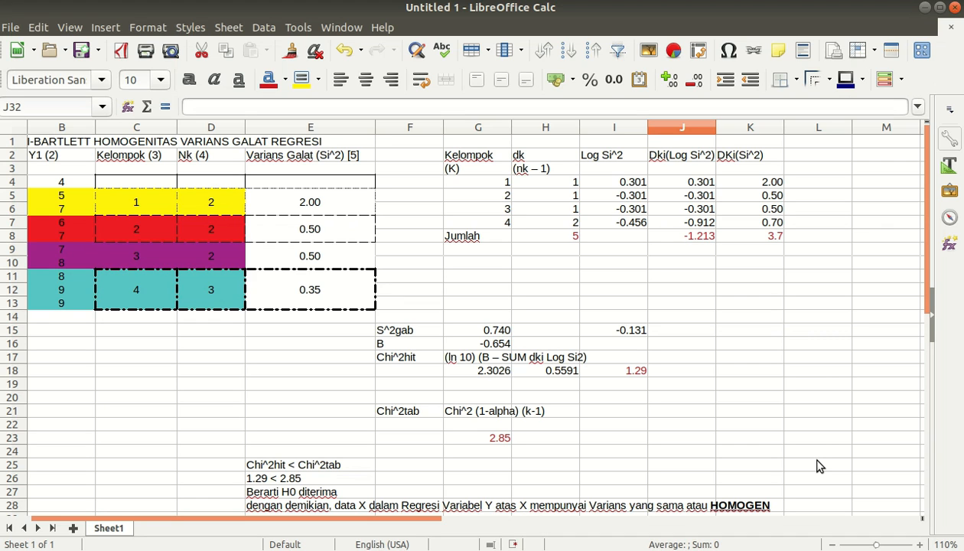
{"action": "left_click", "coordinate": [842, 73]}
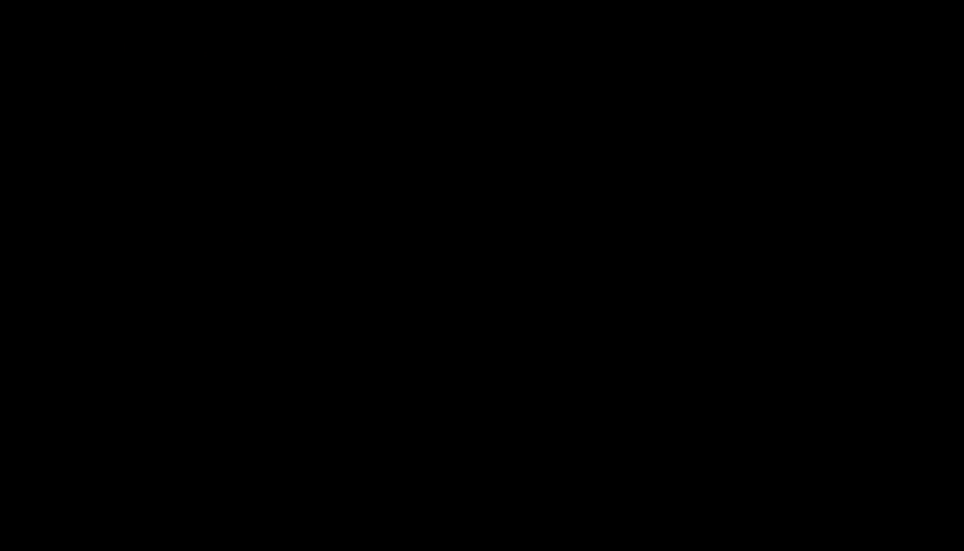